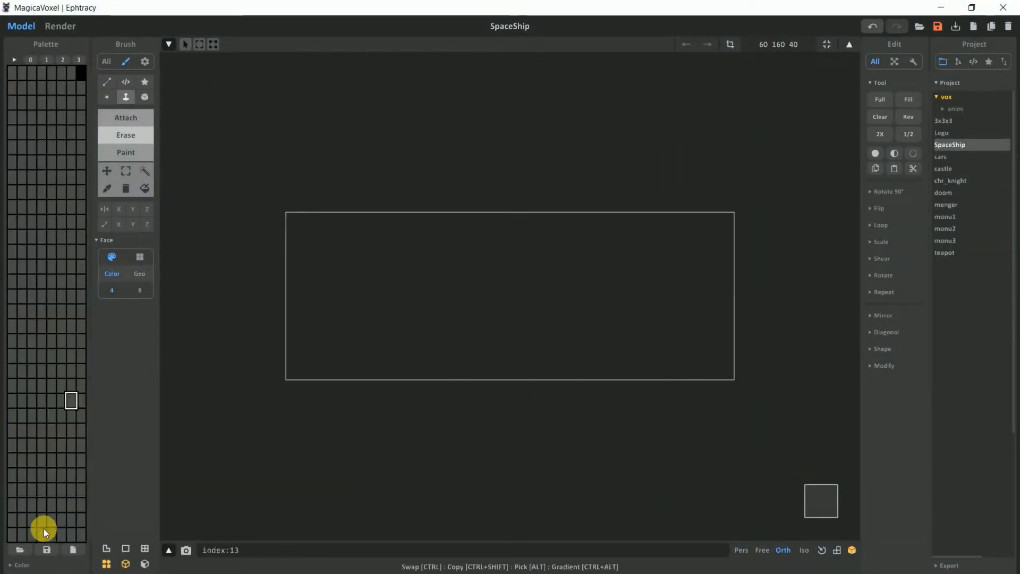
Show the colour controls and set the Voxel brush to attach round 3D stamps of size 5, mirrored on X
left_click(22, 565)
left_click(56, 548)
scroll(336, 255, "up", 3)
middle_click_drag(335, 256, 336, 241)
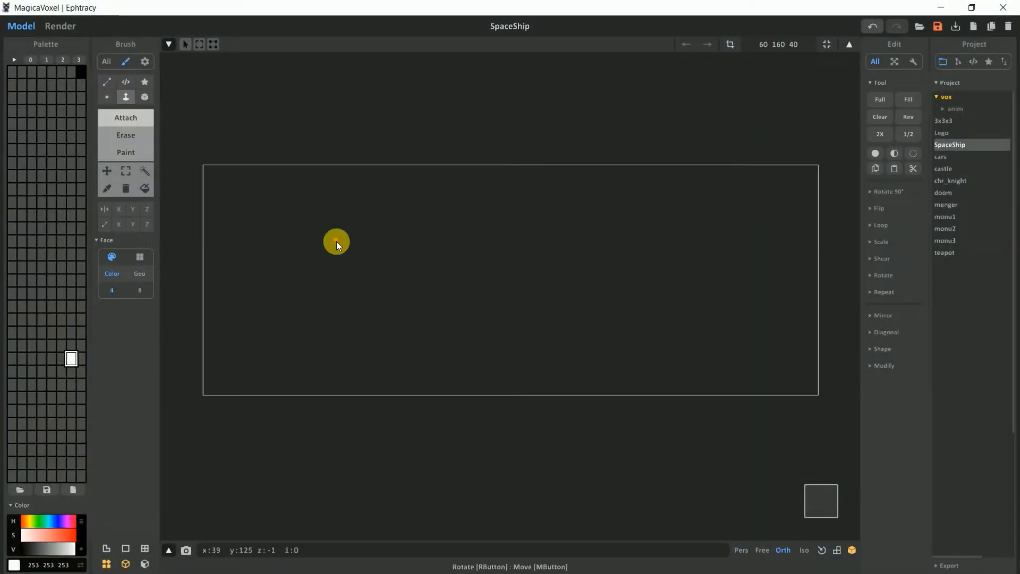
left_click(107, 97)
scroll(256, 290, "up", 1)
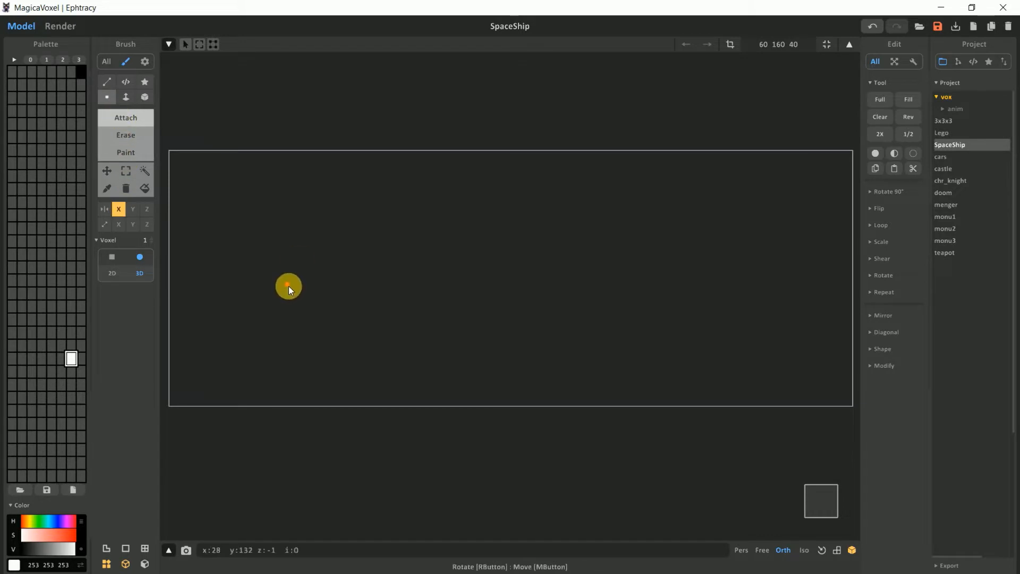
key("5")
middle_click_drag(249, 278, 389, 266)
scroll(349, 263, "up", 5)
middle_click_drag(206, 278, 235, 318)
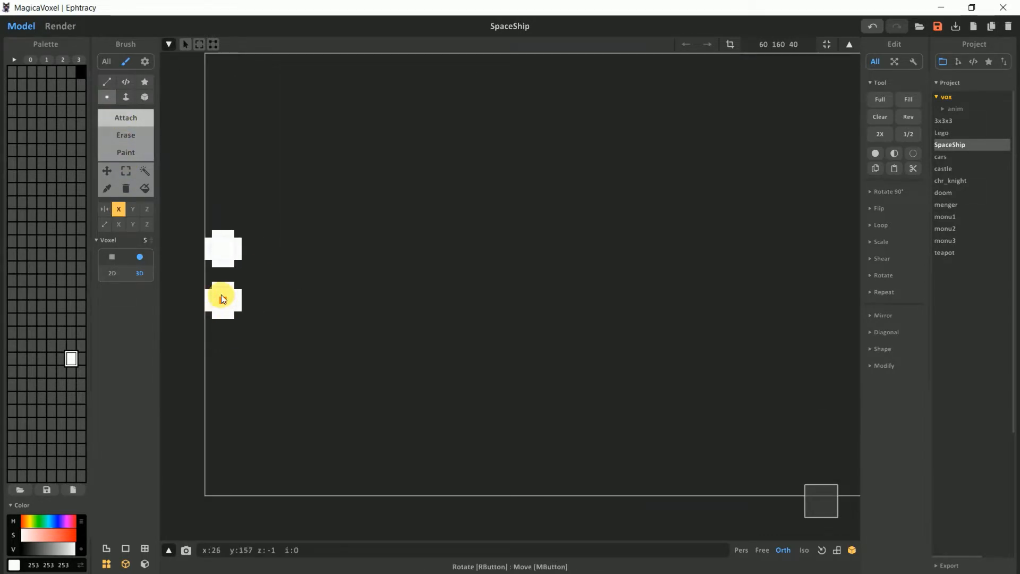
Draw the mirrored hull from the volume's narrow end: a thin neck, a wider middle block and two thick prongs behind it
mouse_move(278, 286)
left_mouse_down()
mouse_move(357, 286)
mouse_move(412, 333)
mouse_move(423, 310)
left_mouse_up()
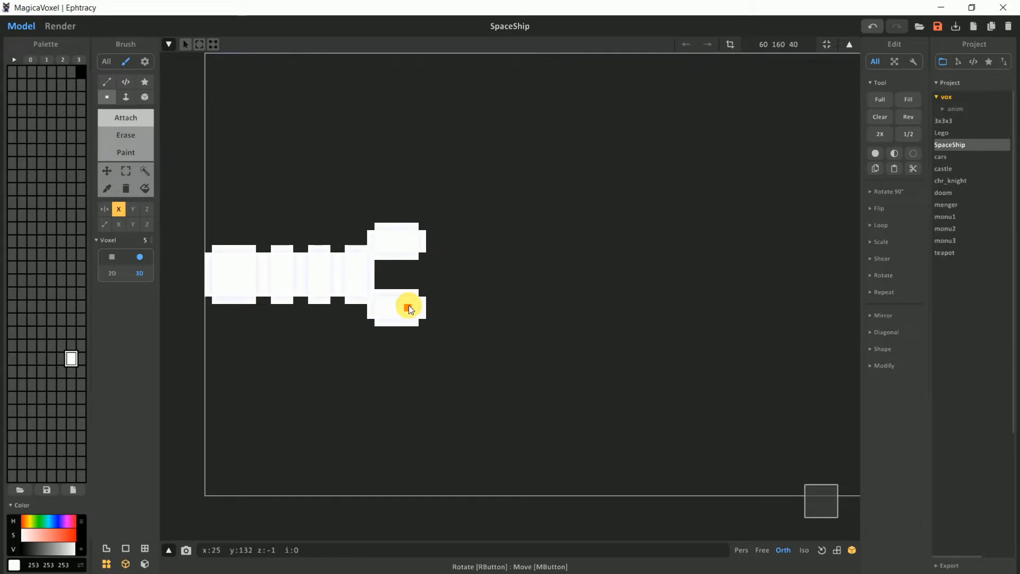
mouse_move(467, 257)
left_mouse_down()
mouse_move(392, 262)
mouse_move(433, 282)
mouse_move(417, 251)
mouse_move(444, 254)
mouse_move(423, 285)
mouse_move(490, 283)
mouse_move(419, 281)
left_mouse_up()
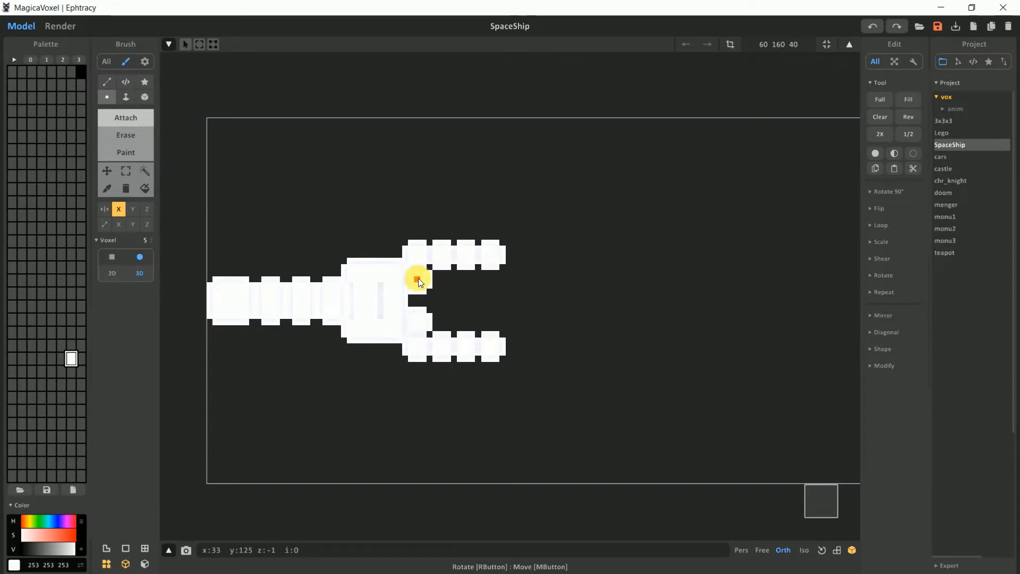
left_click_drag(489, 283, 438, 249)
middle_click_drag(439, 250, 493, 257)
scroll(429, 277, "down", 6)
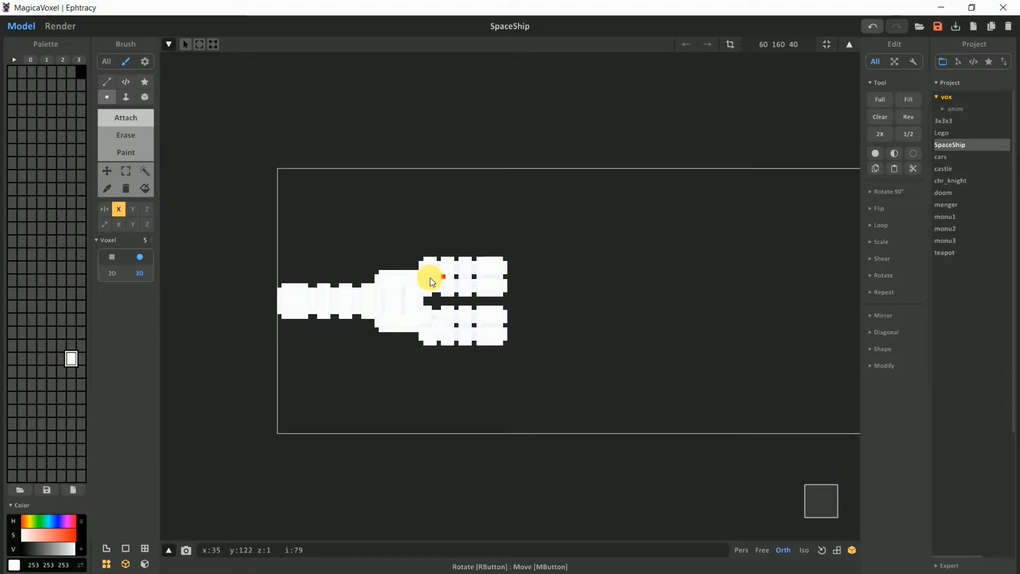
Set the Voxel brush size to 8 and undo the trial stamps placed at the ends of the prongs
middle_click_drag(595, 298, 517, 299)
scroll(453, 282, "up", 9)
key("8")
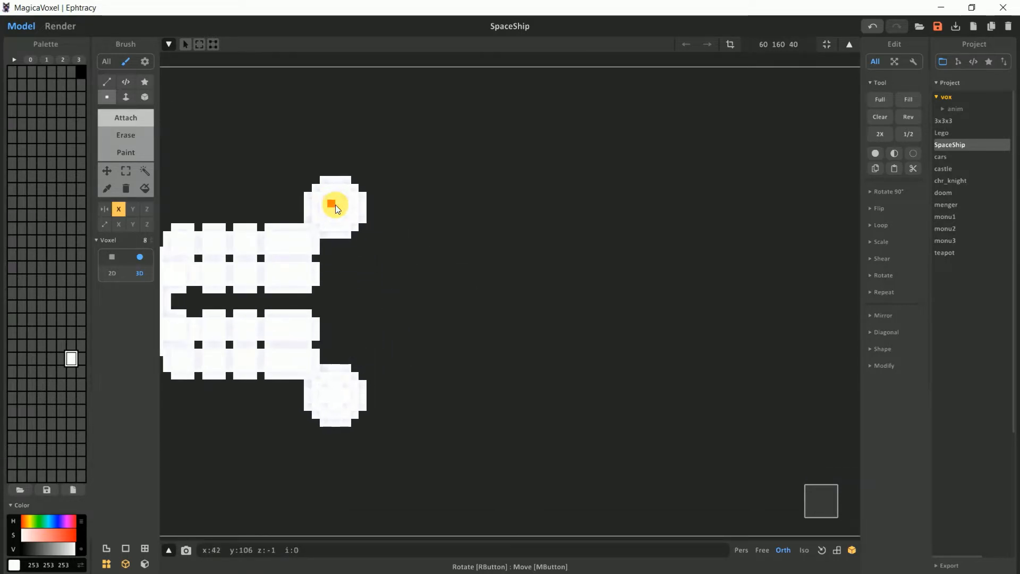
key("ctrl+z")
Erase the raised top faces of the hull's middle block and neck with the Face brush
mouse_move(372, 255)
right_mouse_down()
mouse_move(490, 220)
mouse_move(622, 276)
mouse_move(607, 306)
right_mouse_up()
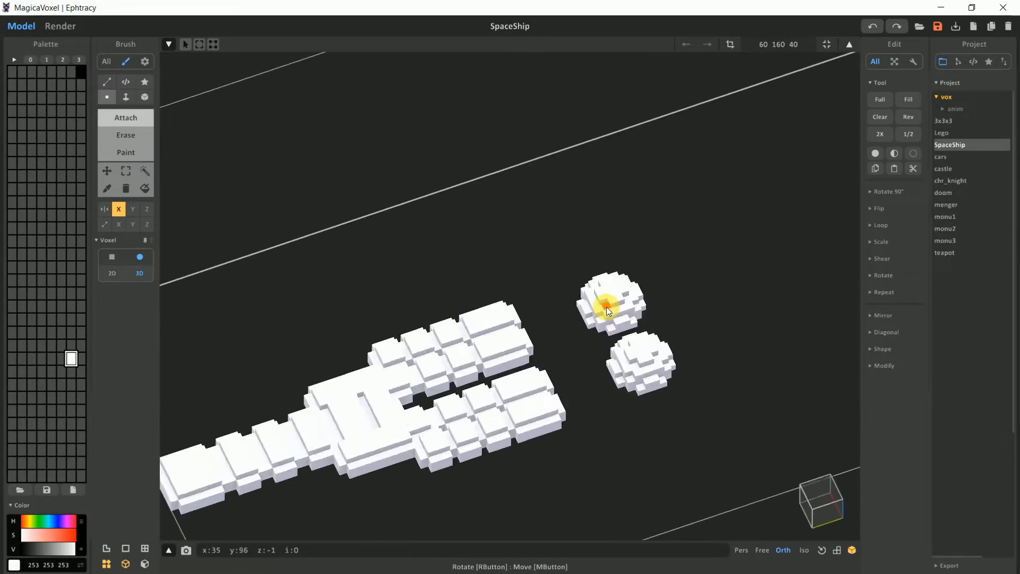
scroll(604, 306, "down", 4)
left_click(128, 136)
left_click(126, 97)
left_click(421, 371)
scroll(421, 371, "up", 4)
left_click(314, 361)
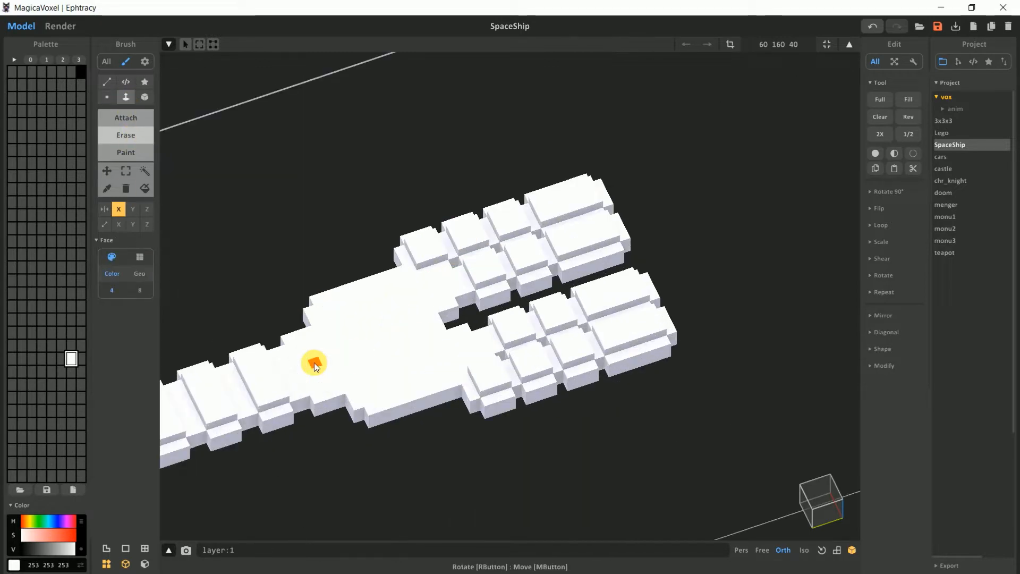
left_click(263, 377)
left_click(213, 394)
Erase the remaining raised faces so the neck end and prongs are one flat voxel layer
middle_click_drag(229, 388, 392, 332)
left_click(754, 187)
left_click(738, 147)
left_click(588, 176)
right_click_drag(555, 316, 582, 282)
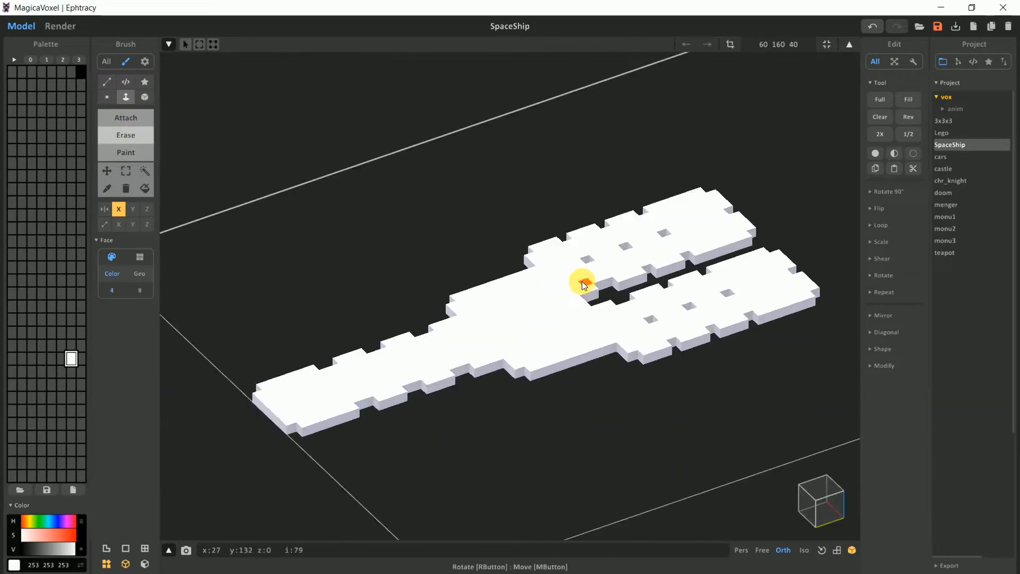
Switch back to the Voxel brush in Attach mode with flat 2D round stamps
middle_click_drag(582, 281, 514, 316)
left_click(122, 118)
left_click(108, 98)
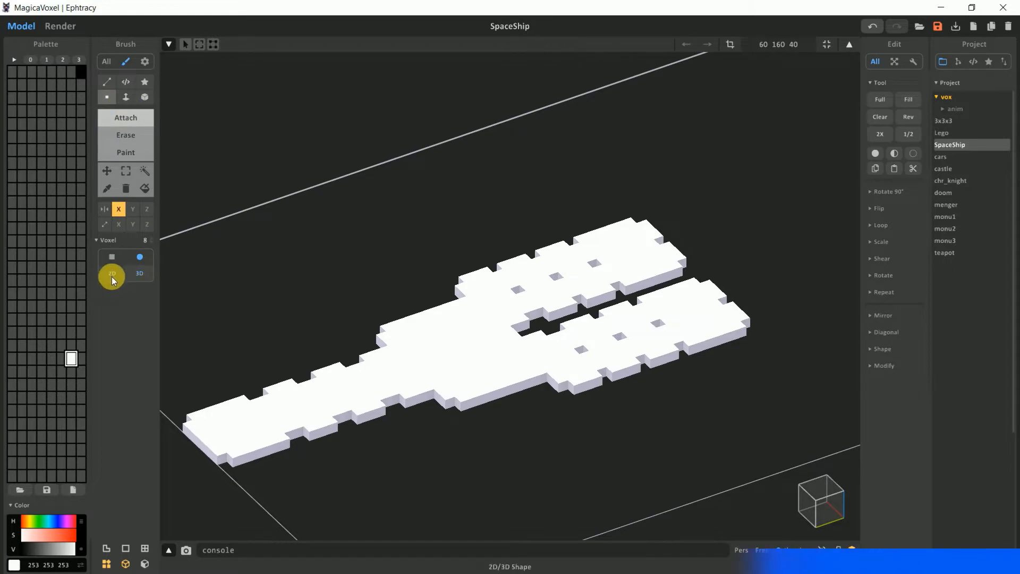
left_click(112, 274)
Square the view onto the flat hull from above and adjust the viewport display options
right_click_drag(702, 380, 711, 356)
right_click_drag(726, 410, 844, 523)
scroll(760, 322, "down", 3)
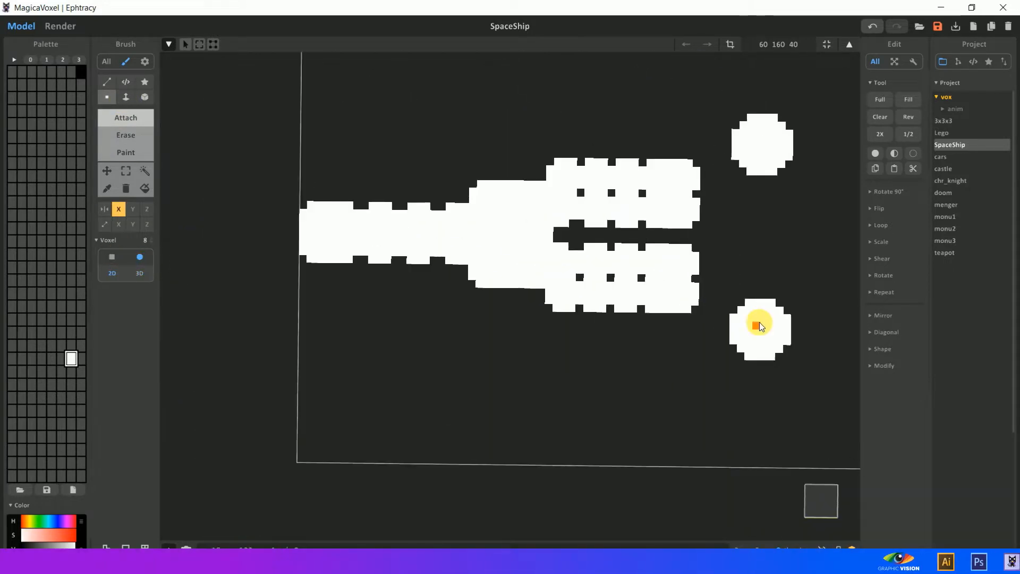
middle_click_drag(760, 322, 613, 375)
left_click(829, 502)
left_click(147, 547)
left_click(147, 547)
left_click(107, 547)
scroll(615, 241, "up", 3)
scroll(614, 240, "down", 3)
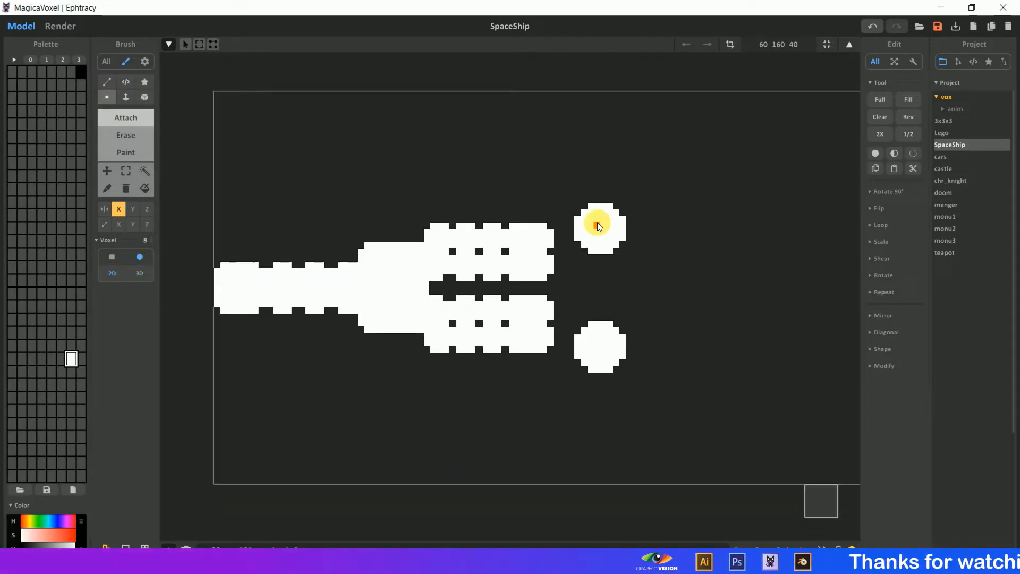
Extend mirrored size 8 arms diagonally outward from the prong ends and straight toward the rear
left_click(565, 204)
left_click(584, 185)
middle_click_drag(682, 201, 577, 178)
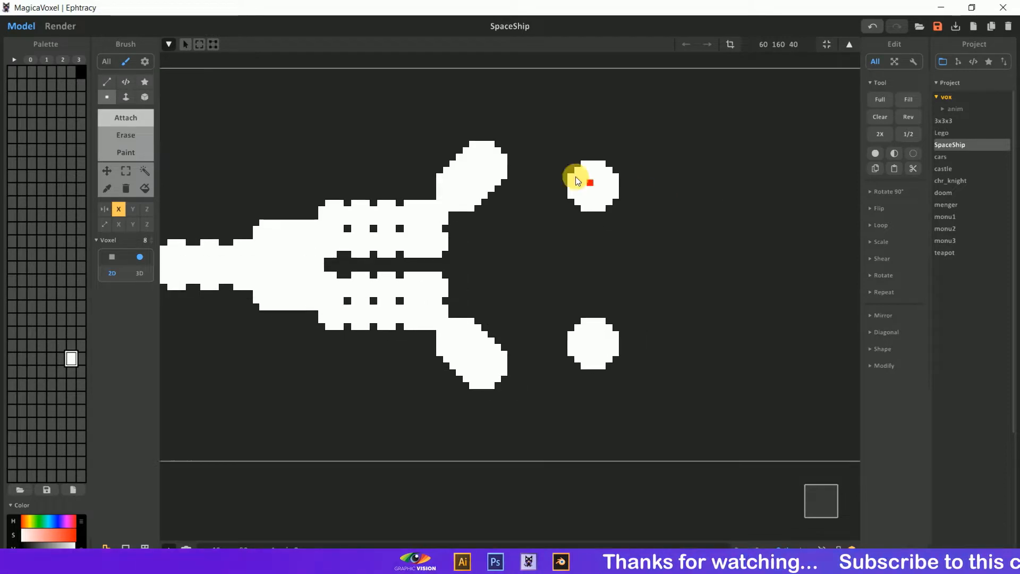
left_click(511, 165)
left_click(545, 166)
scroll(582, 196, "down", 2)
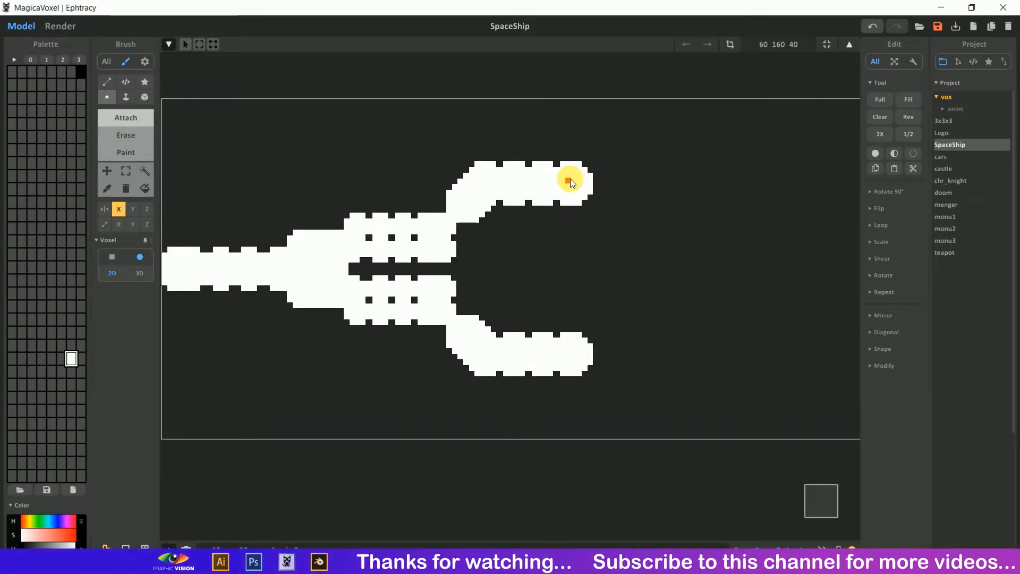
left_click(601, 182)
scroll(636, 196, "down", 2)
scroll(636, 197, "up", 1)
left_click(601, 183)
Flare the arm ends diagonally outward and turn them inward along the rear toward the centreline
left_click(617, 168)
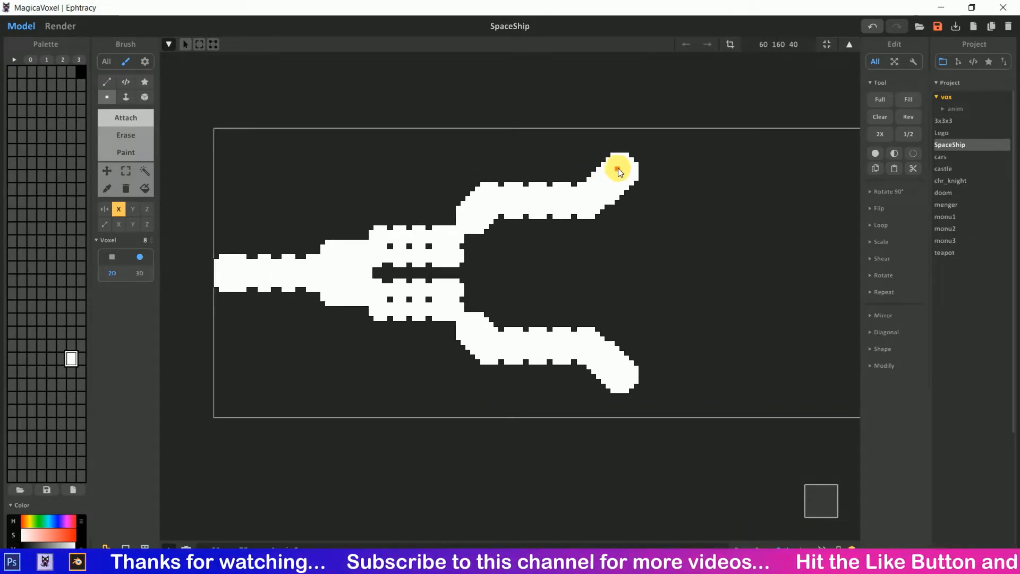
left_click(633, 157)
scroll(661, 181, "down", 2)
scroll(680, 171, "up", 4)
middle_click_drag(680, 171, 578, 153)
left_click(574, 116)
scroll(575, 144, "up", 1)
left_click(578, 126)
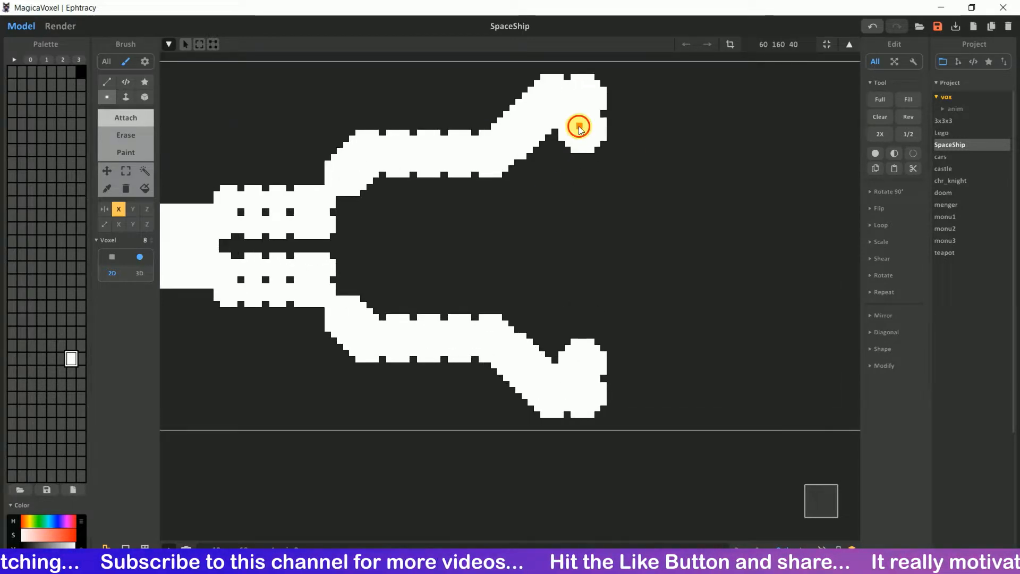
left_click(579, 159)
left_click(579, 191)
scroll(627, 234, "down", 3)
Move the whole hull toward the rear and attach a mirrored rounded bulb at the front of the neck
left_click(107, 171)
left_click_drag(374, 244, 460, 247)
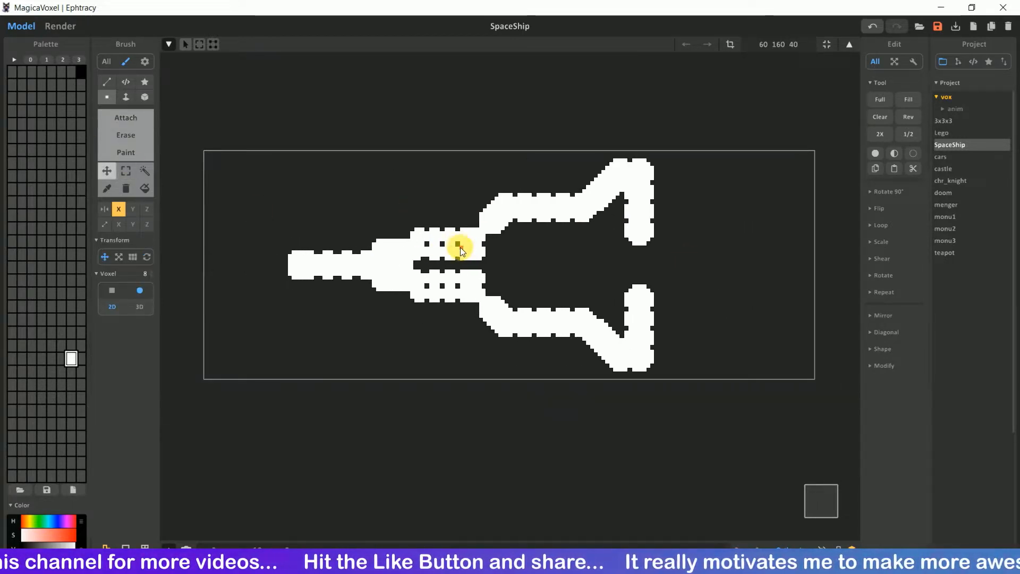
middle_click_drag(460, 247, 552, 247)
left_click(121, 120)
scroll(266, 218, "up", 3)
left_click(298, 227)
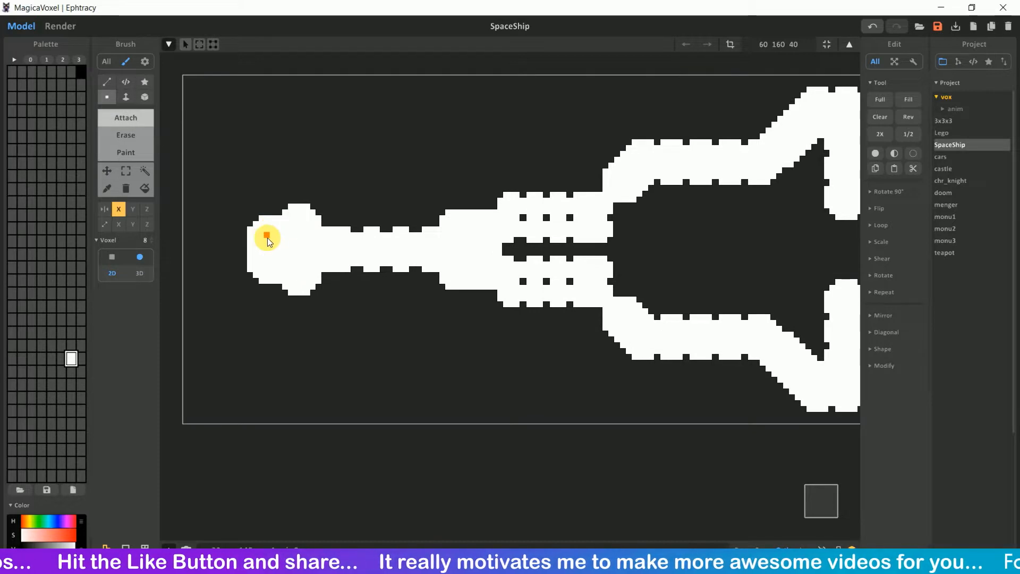
left_click(239, 229)
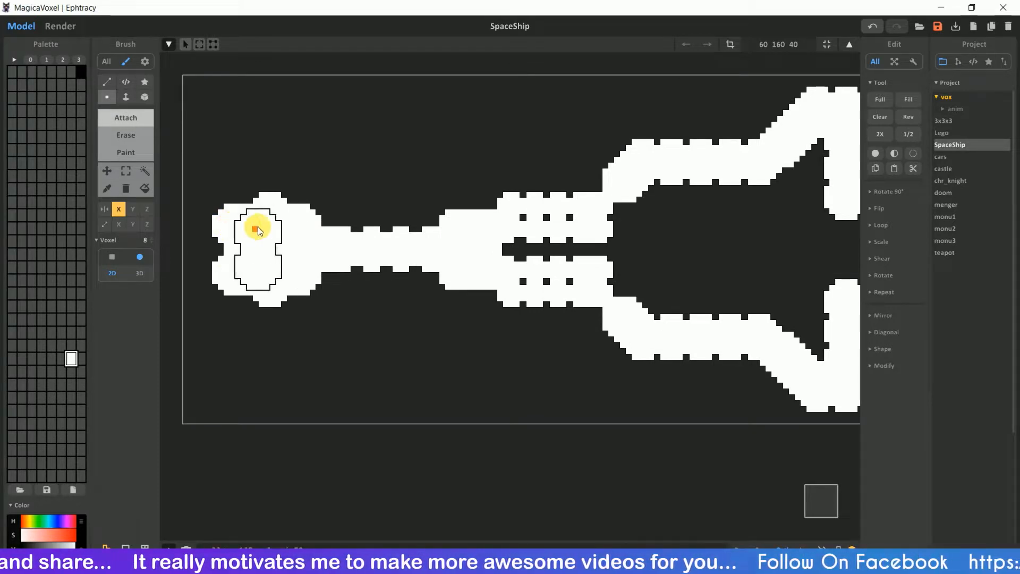
Move the hull further toward the rear and taper the nose forward with progressively smaller stamps down to size 6
scroll(258, 230, "down", 3)
left_click(108, 172)
left_click_drag(460, 249, 522, 250)
left_click(123, 118)
scroll(266, 228, "up", 3)
left_click(277, 235)
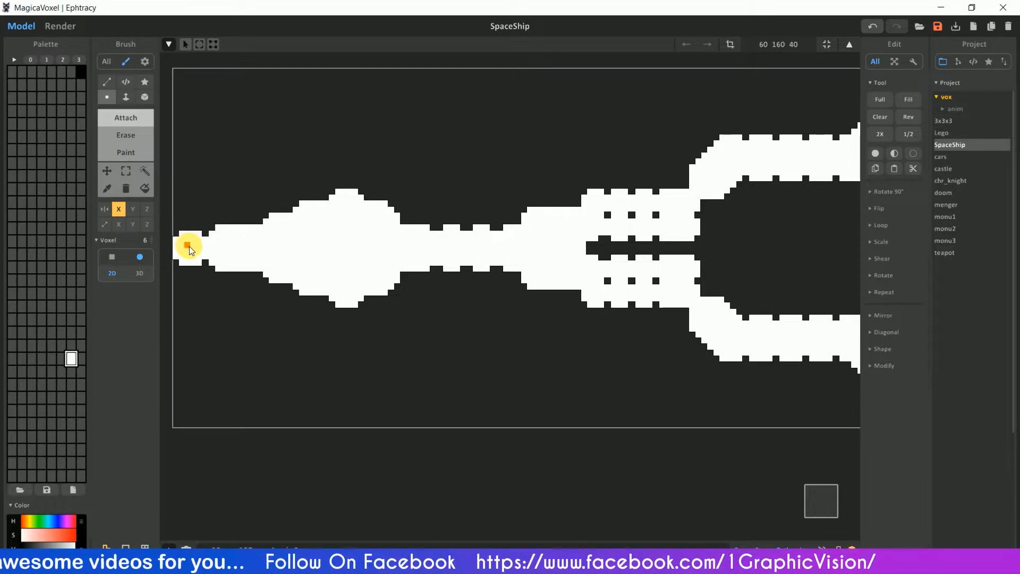
Shift the hull slightly more toward the rear and attach a mirrored size 6 stamp pair at the nose tip
scroll(222, 244, "down", 3)
left_click(107, 170)
left_click_drag(385, 259, 404, 260)
left_click(126, 117)
left_click(309, 254)
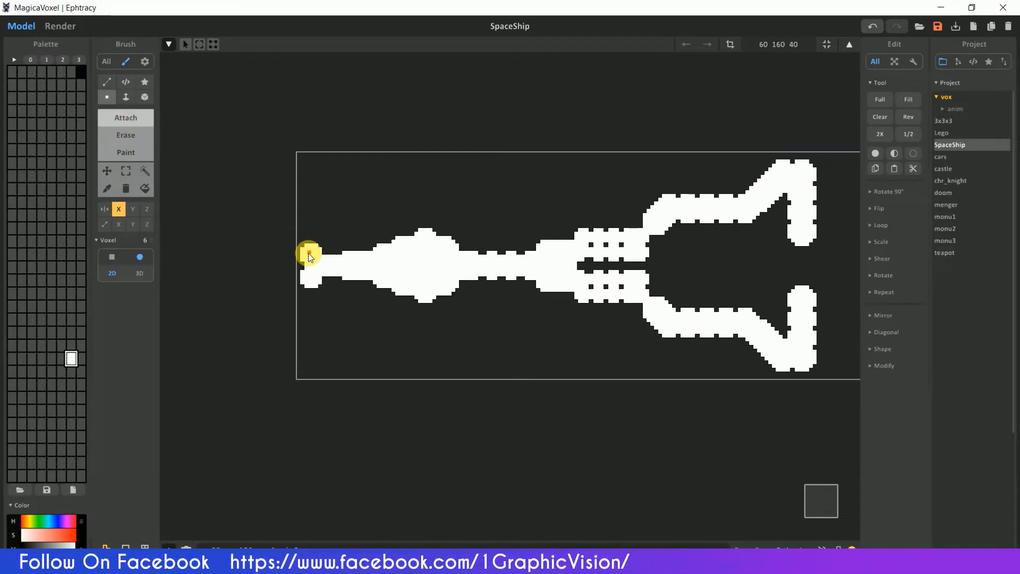
Thicken the neck and fill the holes and slot between the prongs with the size 4 Voxel brush
scroll(372, 212, "up", 3)
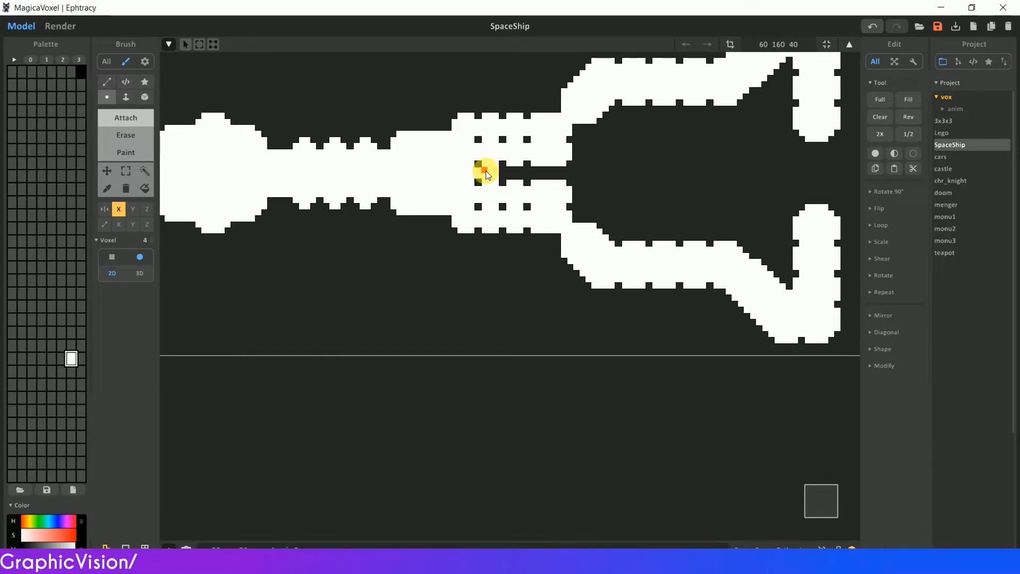
mouse_move(504, 136)
left_mouse_down()
mouse_move(478, 164)
mouse_move(526, 142)
left_mouse_up()
scroll(526, 142, "down", 2)
Bridge the gap between the two inward-turned rear arms with a narrow size 4 stroke
middle_click_drag(526, 142, 331, 196)
scroll(552, 219, "up", 1)
left_click_drag(569, 218, 569, 234)
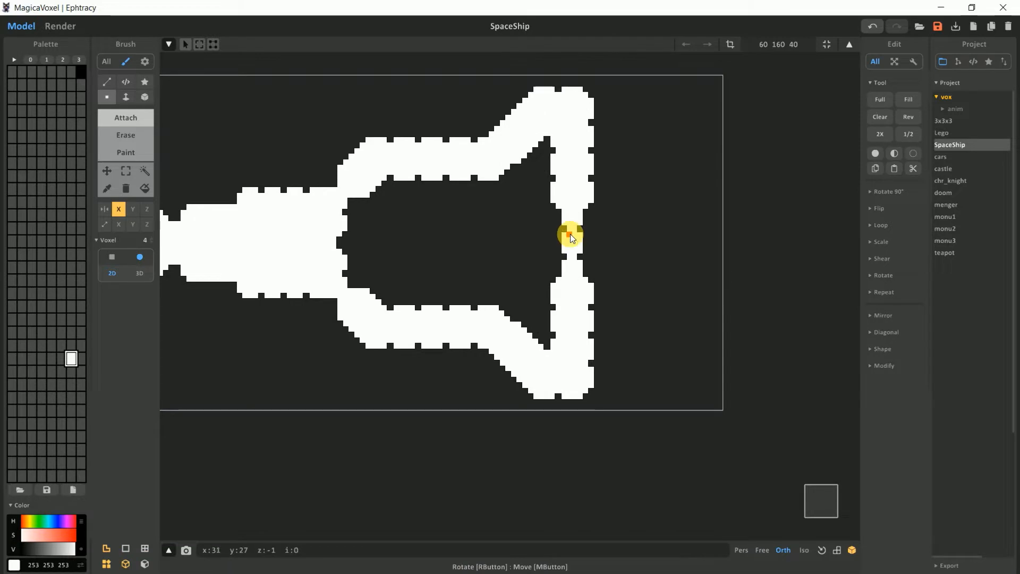
Attach a mirrored pair of small hooked fins behind the rear bar, reducing the brush size toward 1
left_click(608, 211)
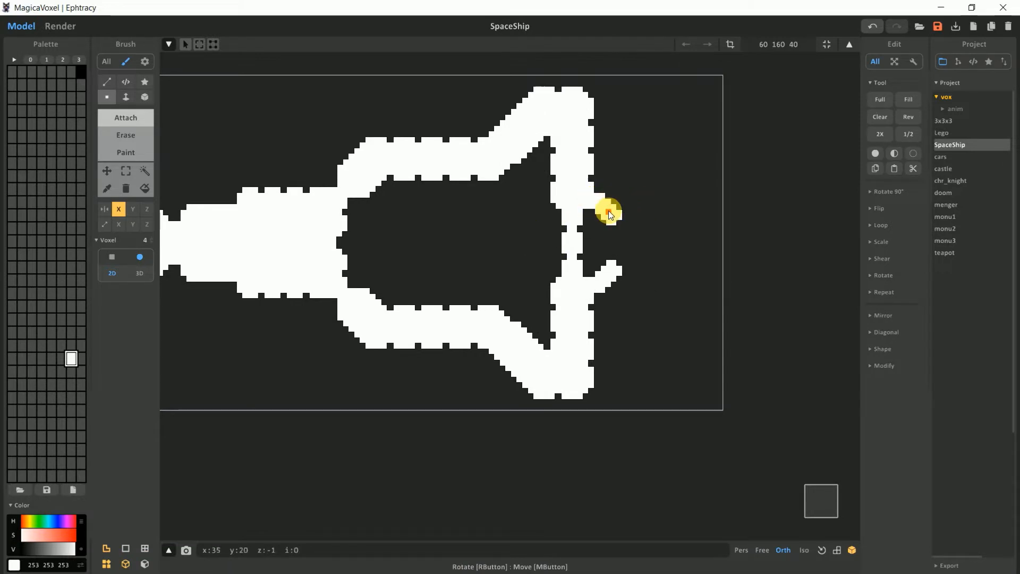
key("bracketleft")
key("bracketleft")
left_click(614, 219)
scroll(605, 221, "down", 2)
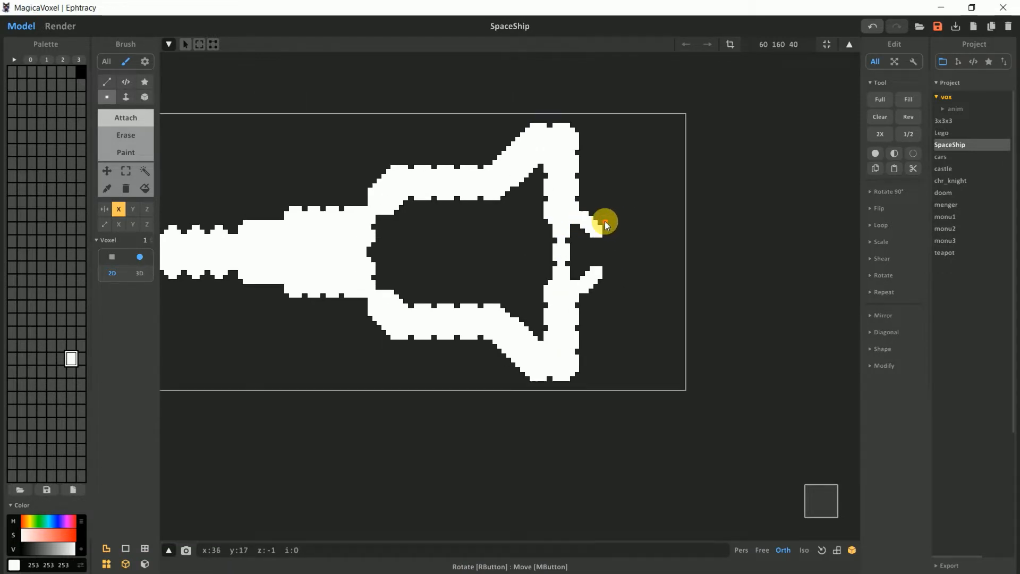
Fill the notches along the inner edges with the size 1 Voxel brush and fill the enclosed hull interior with the Face brush
scroll(605, 221, "up", 2)
key("bracketleft")
left_click_drag(582, 227, 566, 227)
left_click_drag(387, 176, 474, 176)
scroll(401, 246, "down", 2)
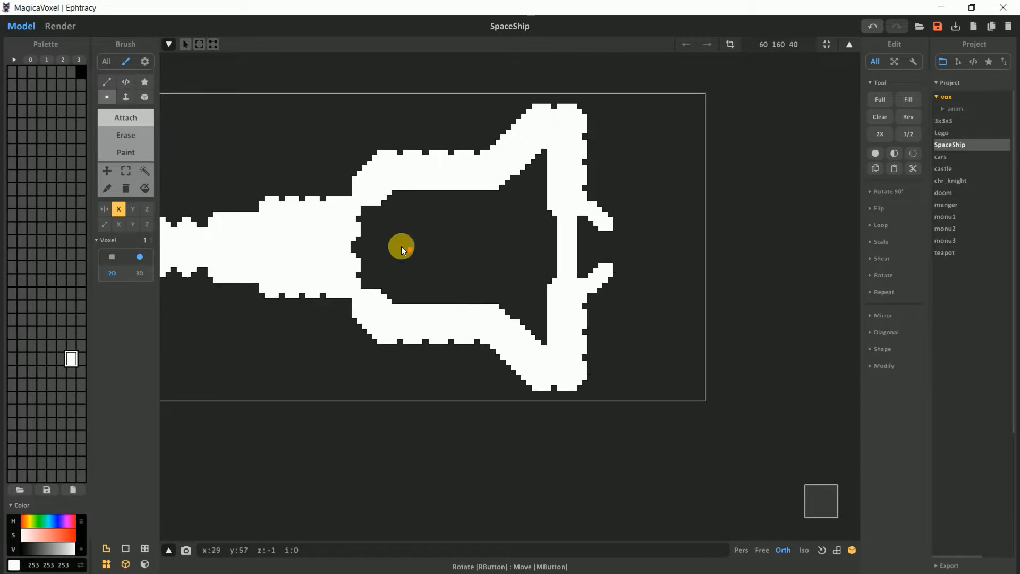
left_click(126, 97)
mouse_move(437, 243)
right_mouse_down()
mouse_move(641, 215)
mouse_move(655, 378)
right_mouse_up()
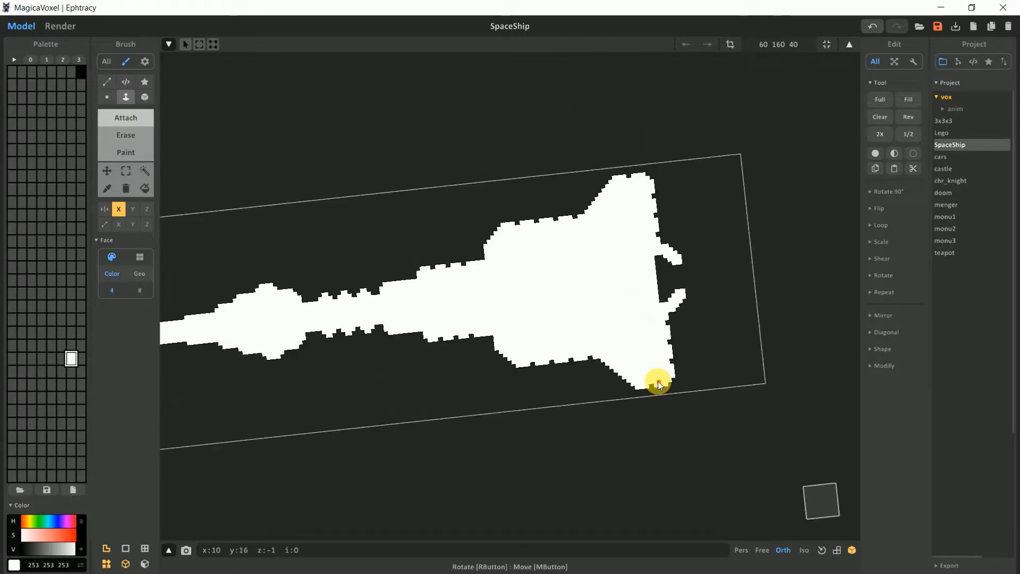
Close the outline between the two rear fins with single voxels and fill the enclosed gap with the Face brush
scroll(579, 277, "up", 2)
left_click(107, 97)
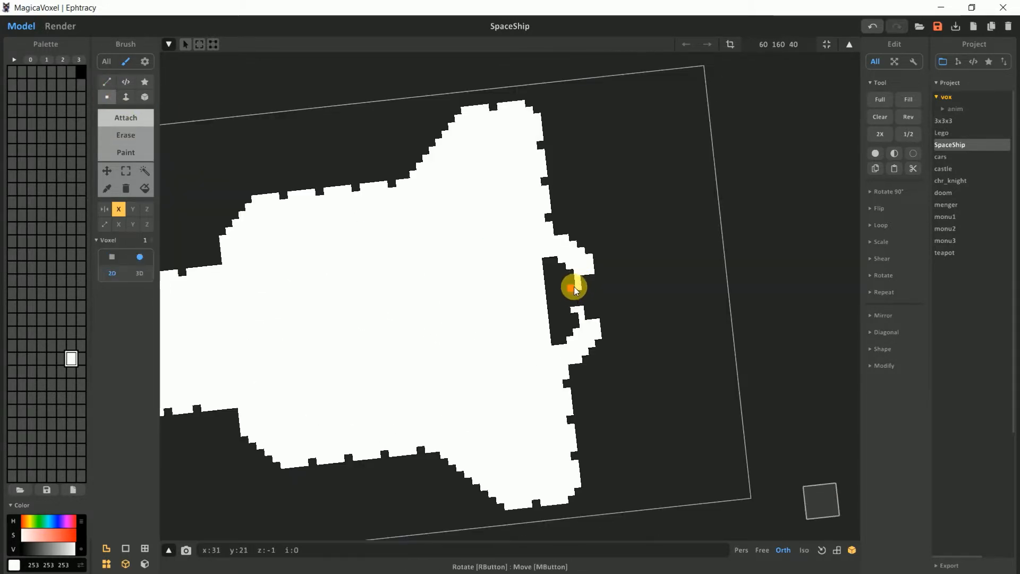
left_click(120, 99)
scroll(641, 350, "down", 2)
mouse_move(642, 350)
right_mouse_down()
mouse_move(576, 278)
mouse_move(733, 248)
mouse_move(608, 377)
right_mouse_up()
Extend the mirrored wing tips with single voxels up to the sides of the model volume
left_click(107, 97)
scroll(523, 216, "up", 3)
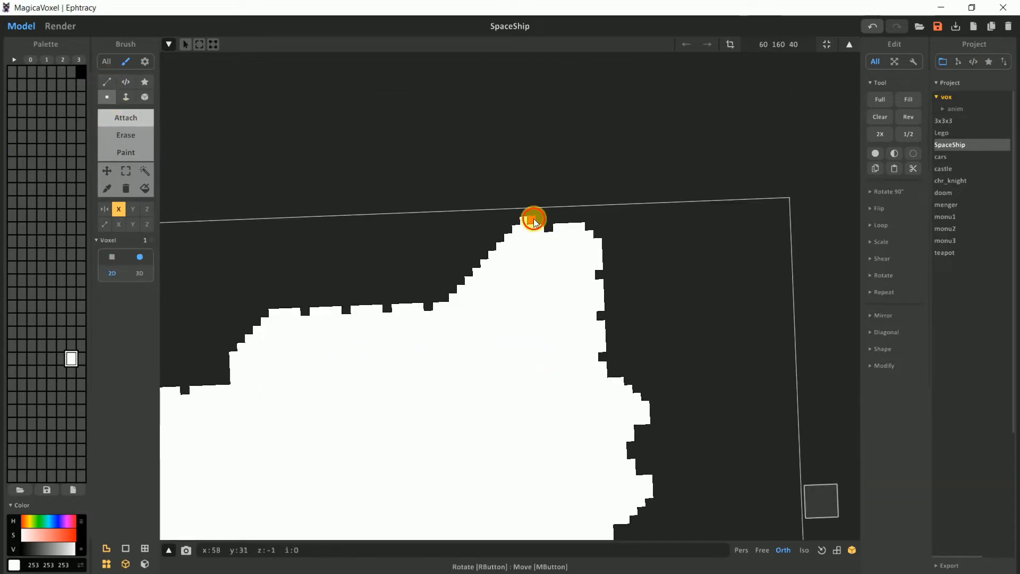
scroll(540, 212, "down", 4)
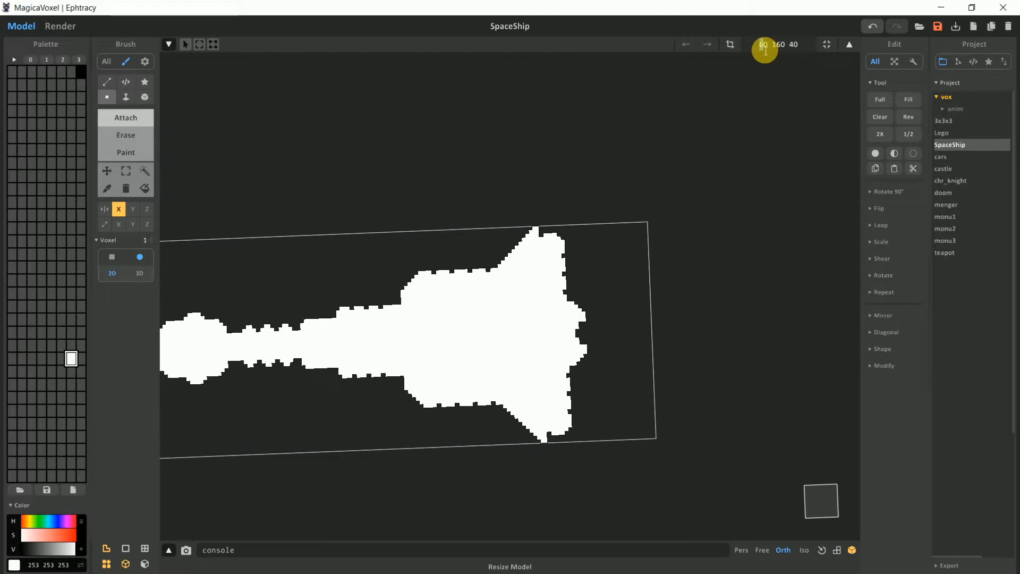
Set the model volume's X size to 70 and continue the wing tips outward with single voxels
type("7")
key("Return")
scroll(534, 202, "up", 2)
middle_click_drag(534, 202, 436, 348)
scroll(436, 348, "up", 2)
left_click(419, 309)
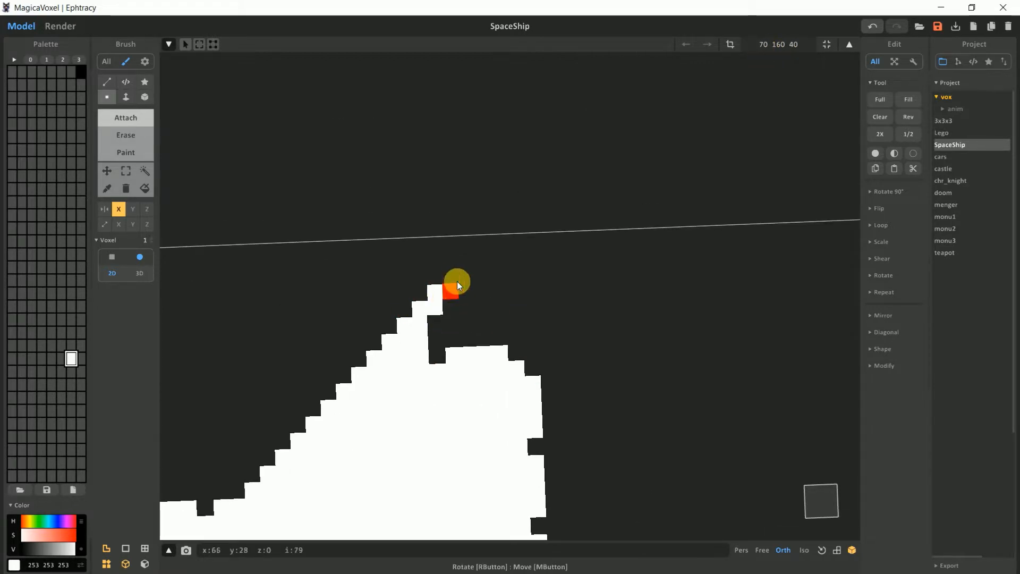
Extend the wing tips and fill the gaps behind them with single voxels to form a stepped trailing edge
scroll(468, 293, "down", 4)
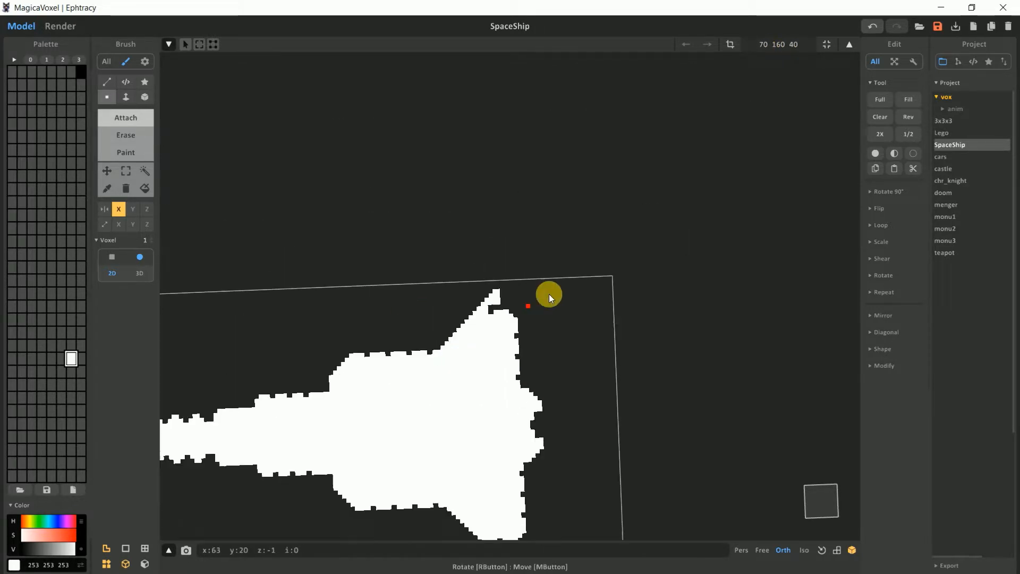
scroll(548, 294, "up", 4)
scroll(638, 292, "down", 4)
scroll(548, 285, "up", 4)
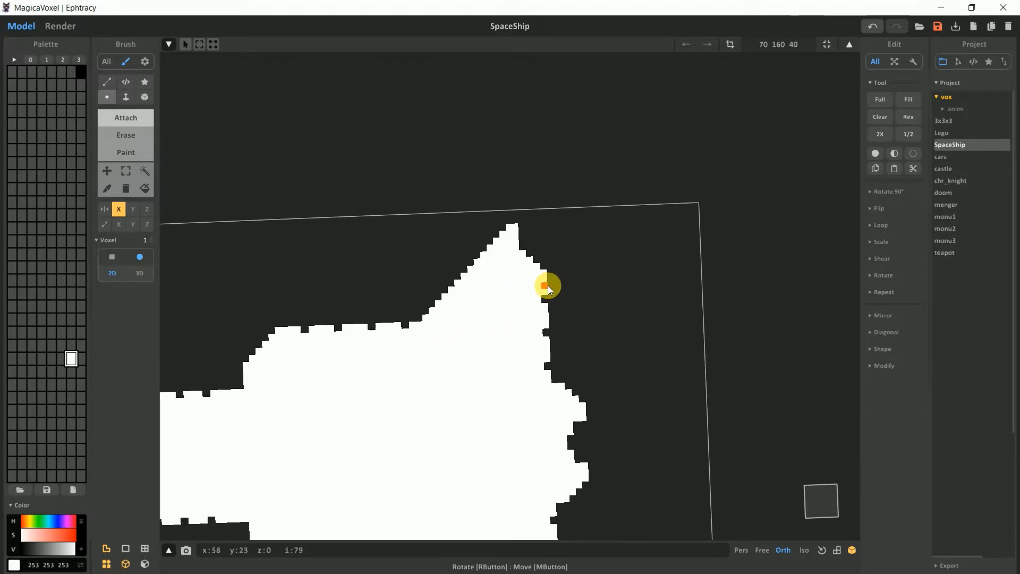
scroll(611, 309, "down", 1)
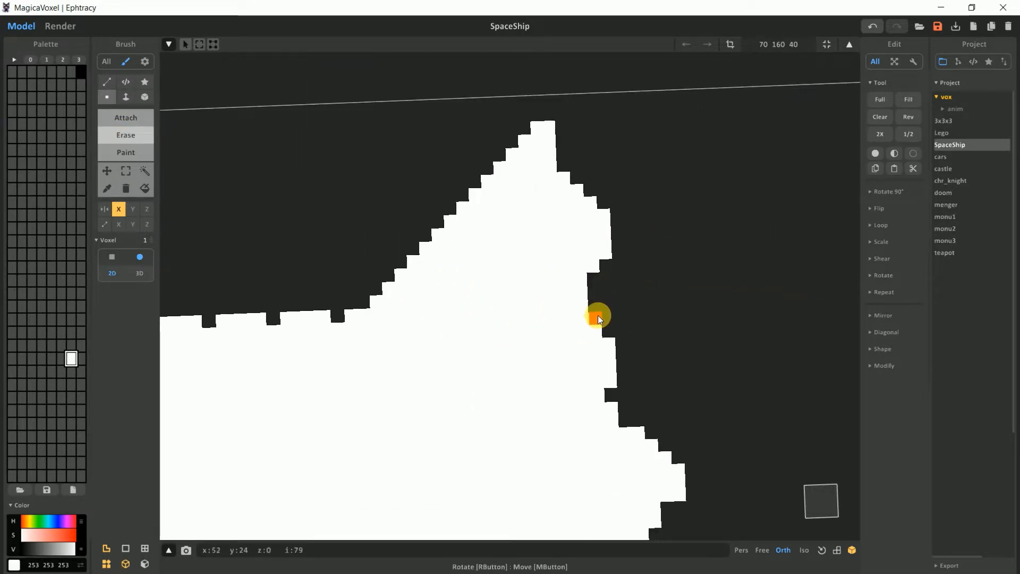
Carve a stepped notch into each wing's trailing edge and fill the small gaps beside the rear fins with single voxels
scroll(585, 304, "down", 3)
scroll(594, 355, "down", 2)
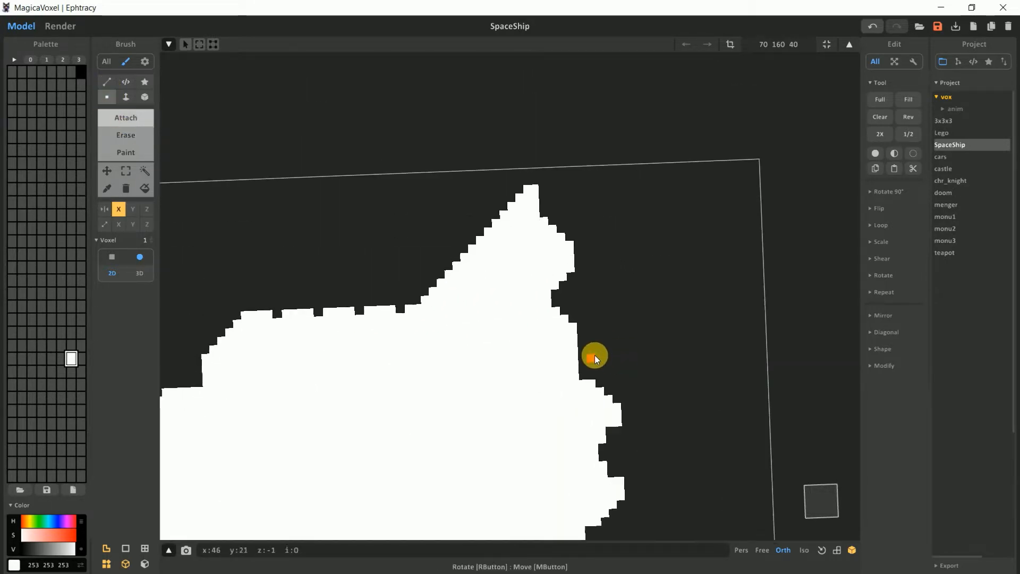
scroll(527, 206, "down", 1)
scroll(487, 302, "up", 3)
scroll(451, 254, "down", 2)
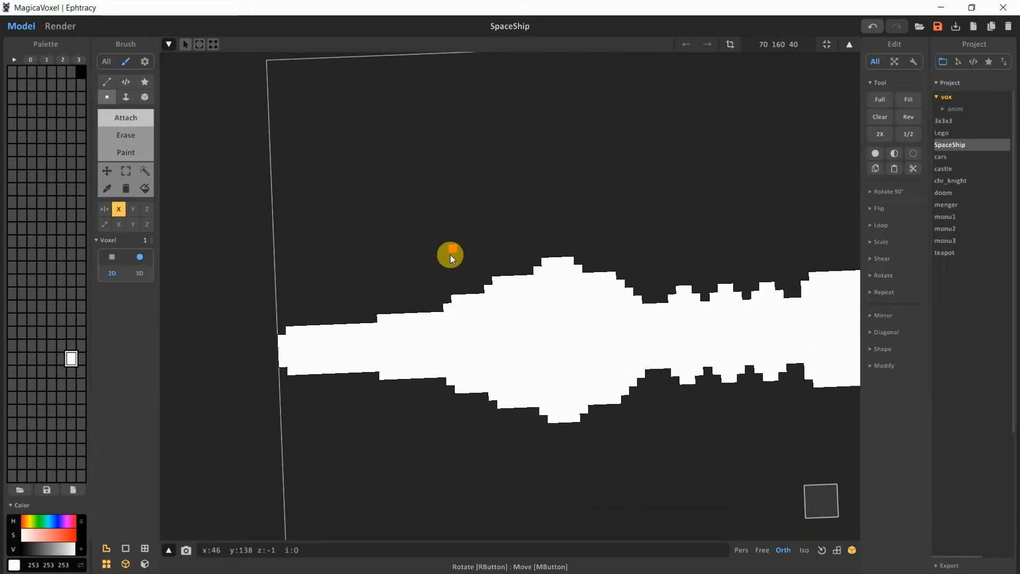
Move the whole hull rearward inside the model volume to free space in front of the nose
scroll(464, 232, "up", 2)
scroll(531, 349, "up", 1)
scroll(531, 241, "down", 2)
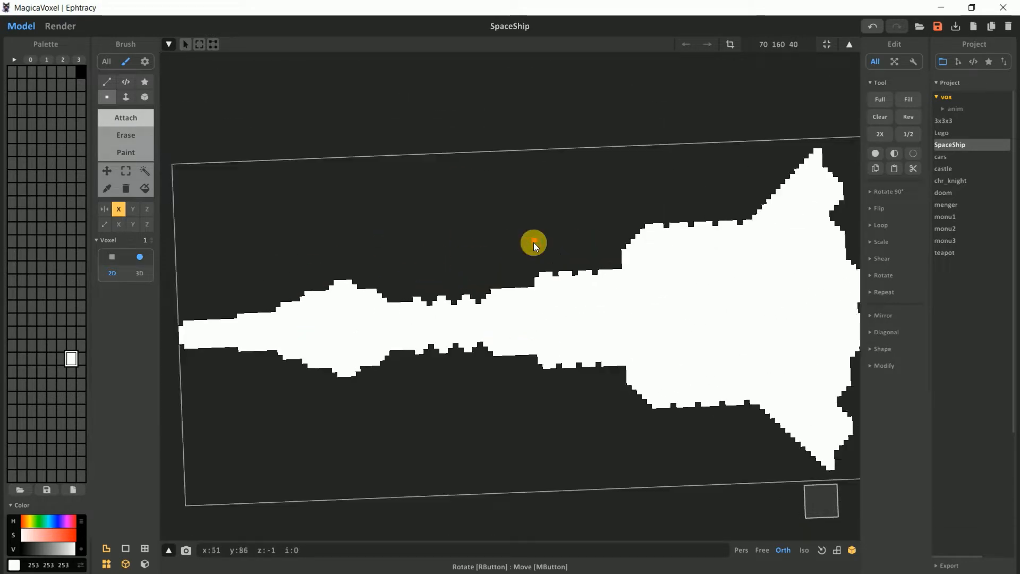
scroll(534, 243, "up", 2)
scroll(540, 221, "down", 2)
left_click(107, 171)
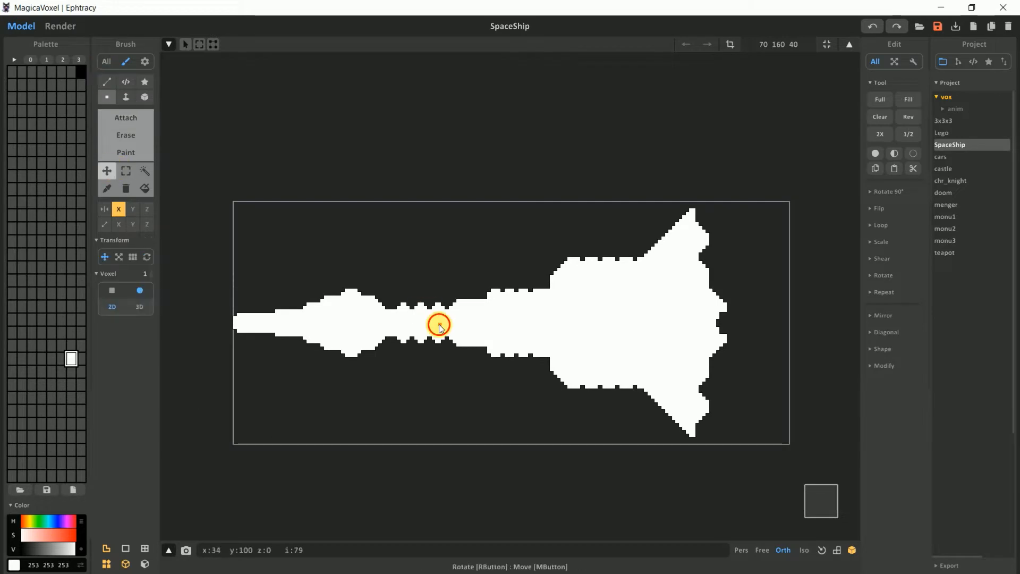
left_click_drag(439, 324, 468, 324)
left_click(126, 119)
Extend the nose forward to the edge of the model volume with a narrow mirrored voxel tip and fill its centre
scroll(234, 313, "up", 4)
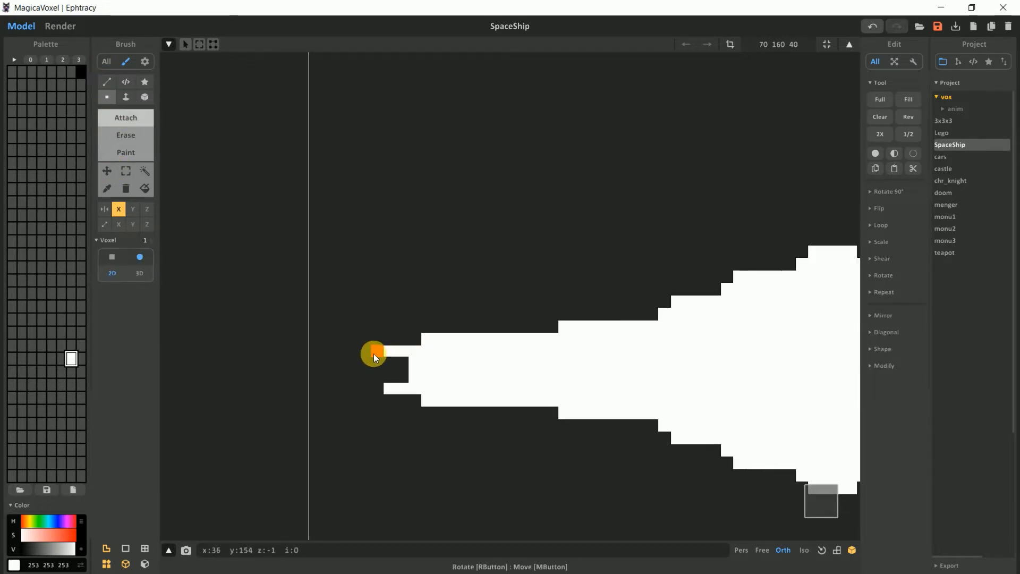
left_click(125, 98)
scroll(477, 355, "down", 4)
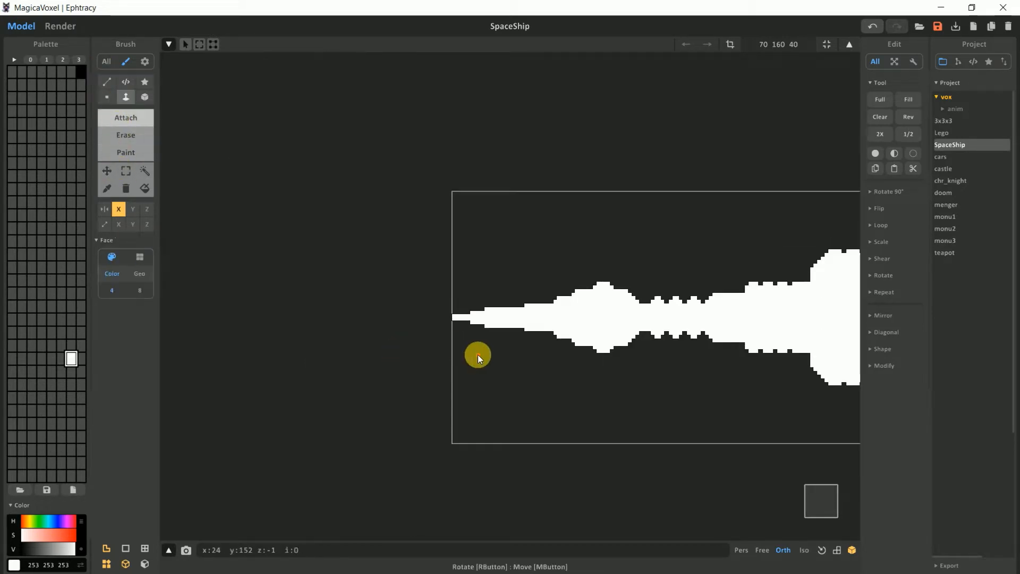
middle_click_drag(477, 355, 378, 375)
scroll(379, 375, "down", 1)
Set the model volume's Z size to 10
right_click_drag(495, 370, 556, 324)
scroll(556, 324, "up", 4)
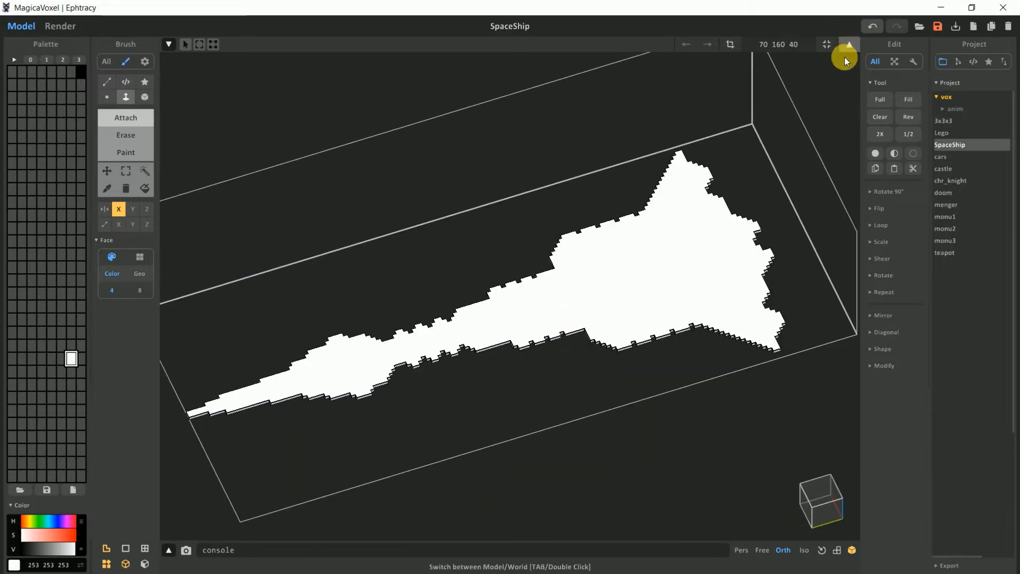
right_click_drag(755, 159, 763, 101)
scroll(763, 101, "down", 1)
key("Return")
left_click(795, 46)
key("BackSpace")
type("1")
key("Return")
scroll(601, 264, "up", 2)
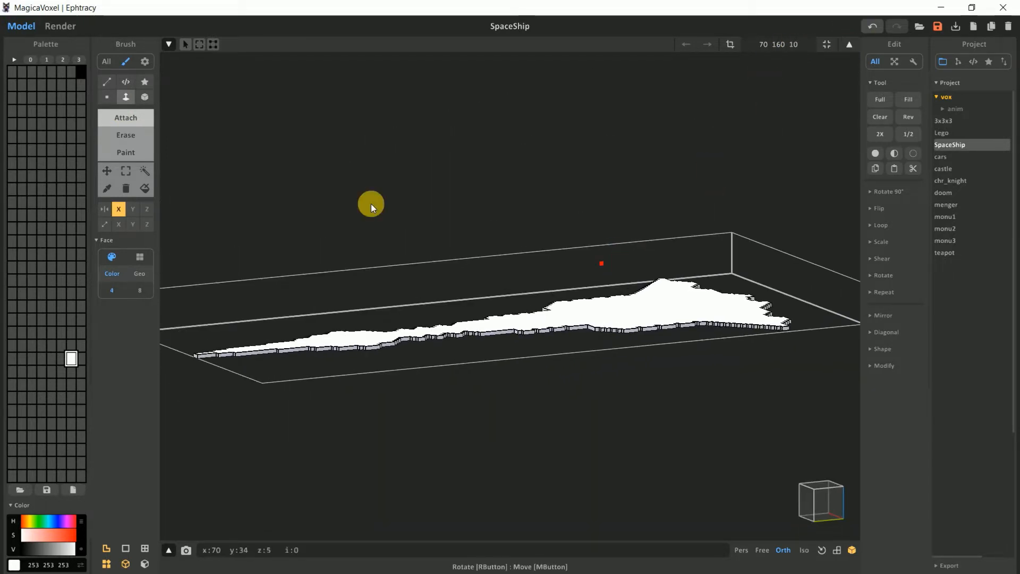
Thicken the flat hull upward with the Face brush and set the model volume's Z size to 8
left_click_drag(631, 324, 630, 318)
right_click_drag(627, 353, 736, 198)
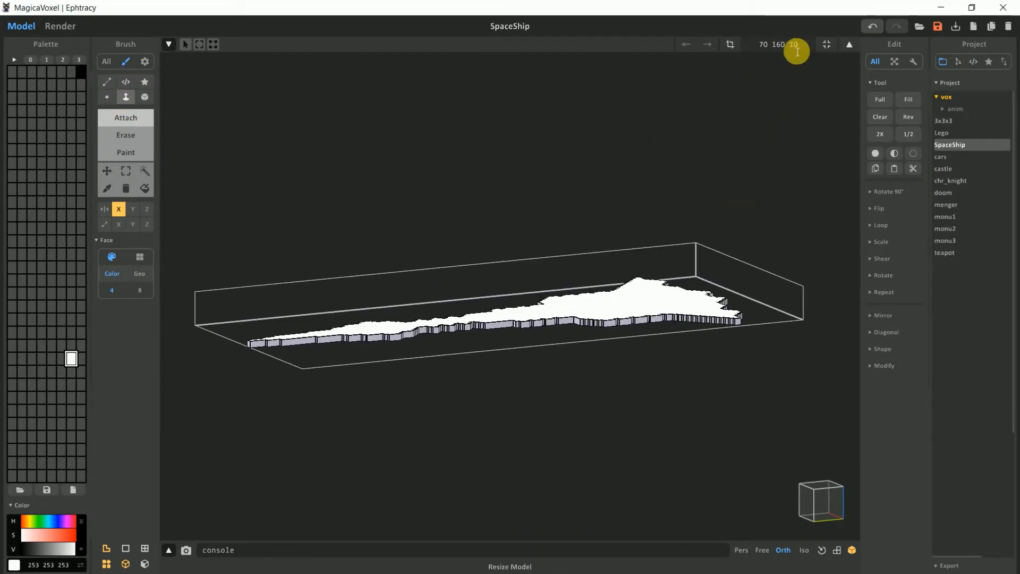
left_click_drag(796, 50, 797, 49)
type("8")
key("Return")
mouse_move(589, 297)
right_mouse_down()
mouse_move(597, 254)
mouse_move(590, 304)
right_mouse_up()
scroll(587, 306, "down", 2)
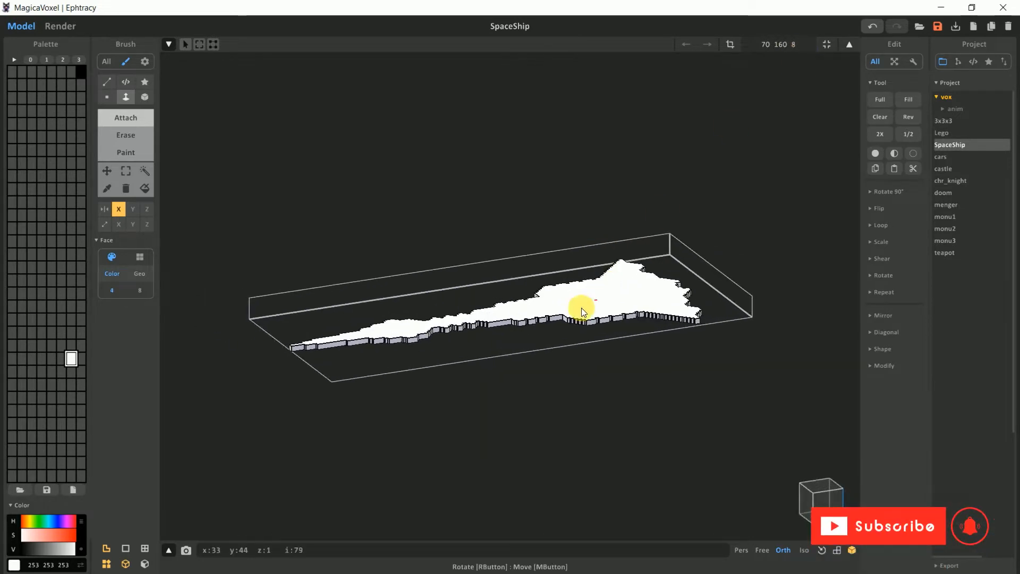
Duplicate the hull model directly above the original and thicken the copy with the Face brush
left_click(847, 48)
left_click_drag(503, 214, 503, 152, "ctrl")
left_click(849, 45)
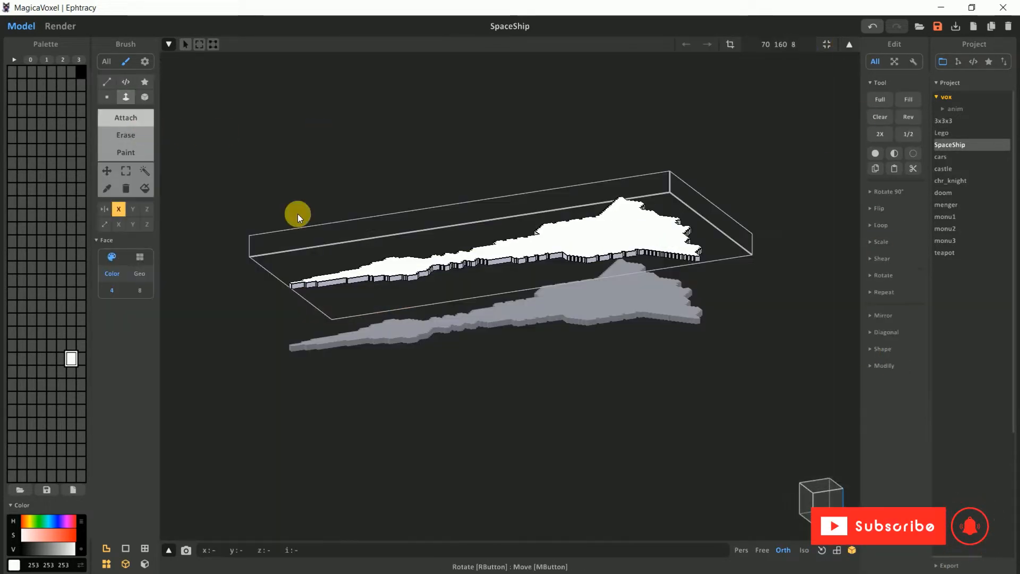
scroll(298, 214, "up", 1)
right_click_drag(298, 214, 303, 210)
left_click_drag(565, 228, 566, 212)
Shrink the thickened copy with Erosion and lower it onto the hull as the second layer
left_click(884, 366)
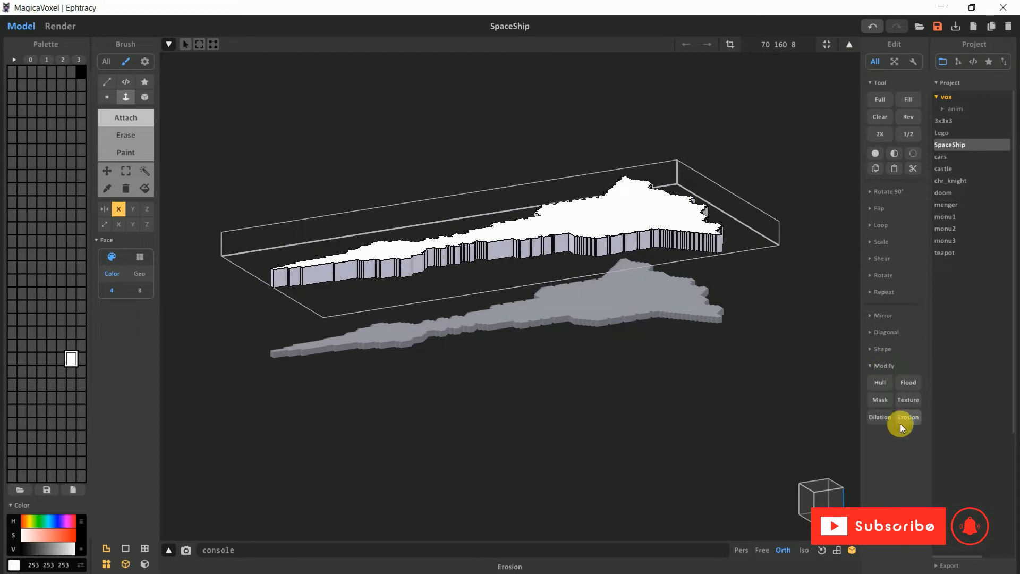
left_click(905, 418)
left_click(848, 45)
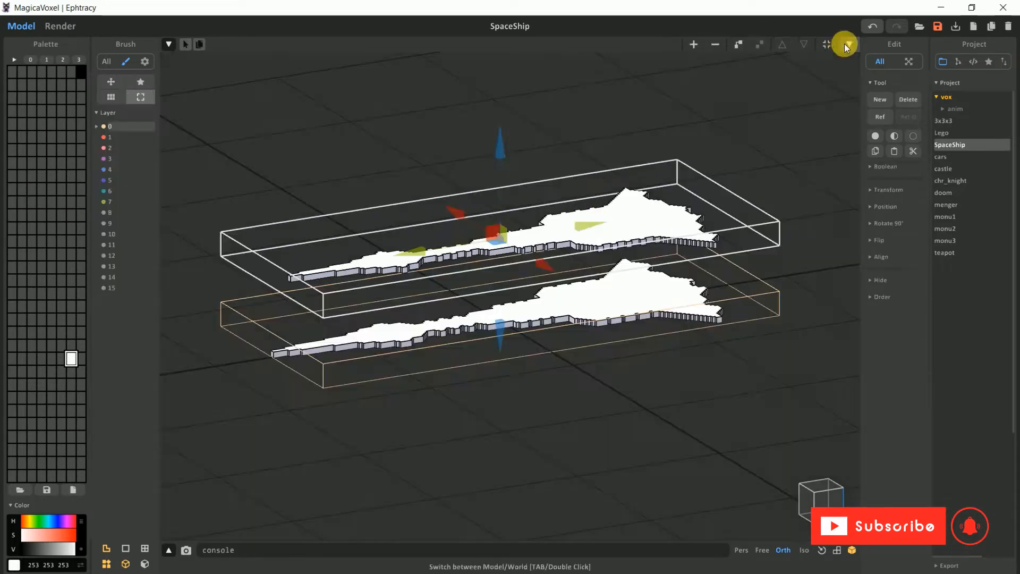
left_click_drag(503, 151, 509, 221)
right_click_drag(494, 287, 520, 285)
Duplicate the second layer above the stack, and thicken and erode the copy into a smaller slab
left_click_drag(504, 217, 564, 155, "ctrl")
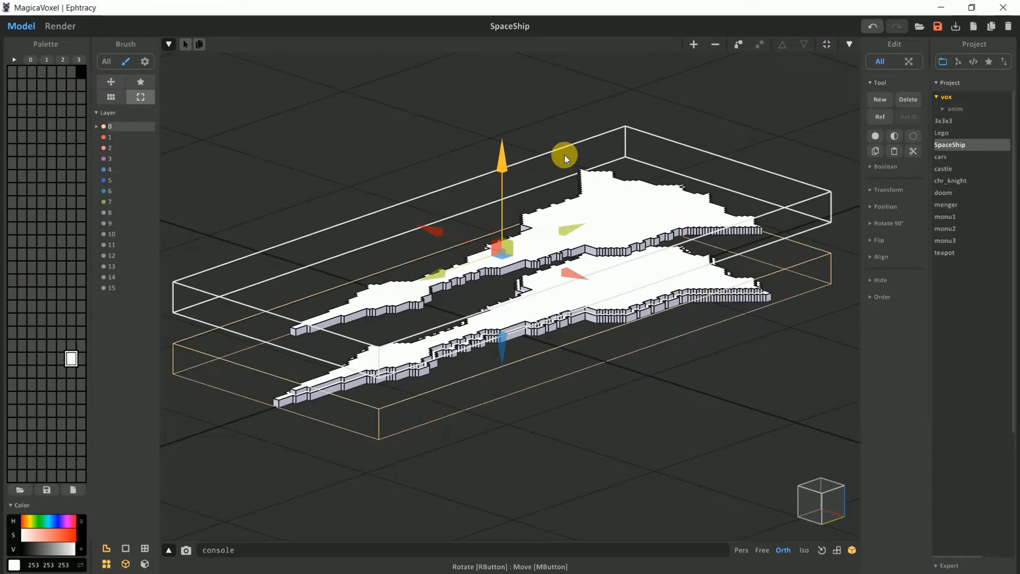
left_click(849, 45)
left_click(127, 121)
left_click(579, 220)
left_click(905, 419)
key("ctrl+z")
left_click(611, 223)
left_click(908, 418)
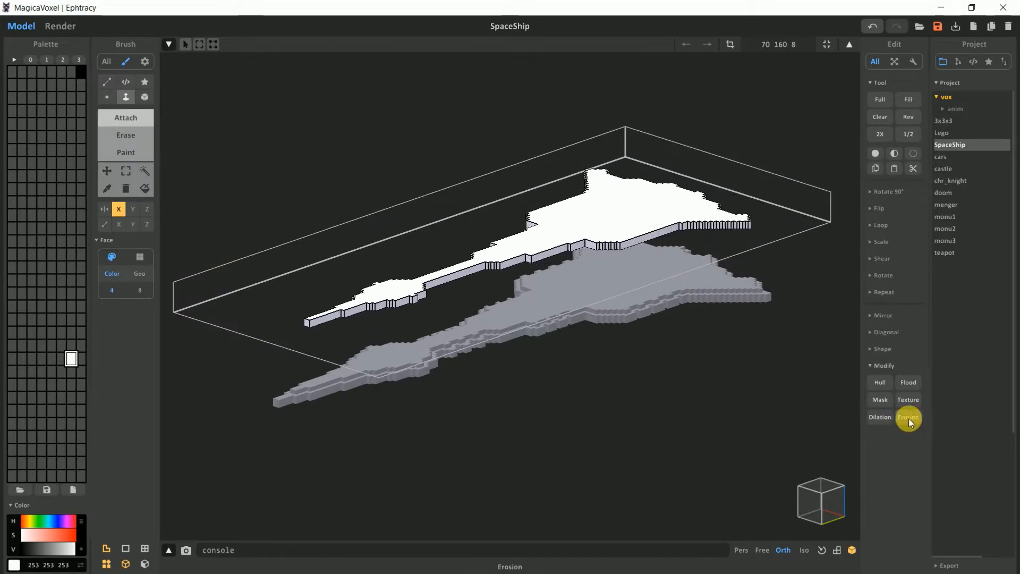
Lower the eroded slab onto the stack as the third layer and duplicate it upward
left_click(849, 46)
left_click_drag(503, 159, 511, 218)
right_click_drag(524, 261, 563, 230)
left_click(849, 46)
left_click(849, 45)
left_click_drag(503, 218, 508, 174, "ctrl")
Thicken and erode the copy of the third layer and lower it onto the stack
left_click(848, 46)
left_click(127, 120)
left_click(542, 191)
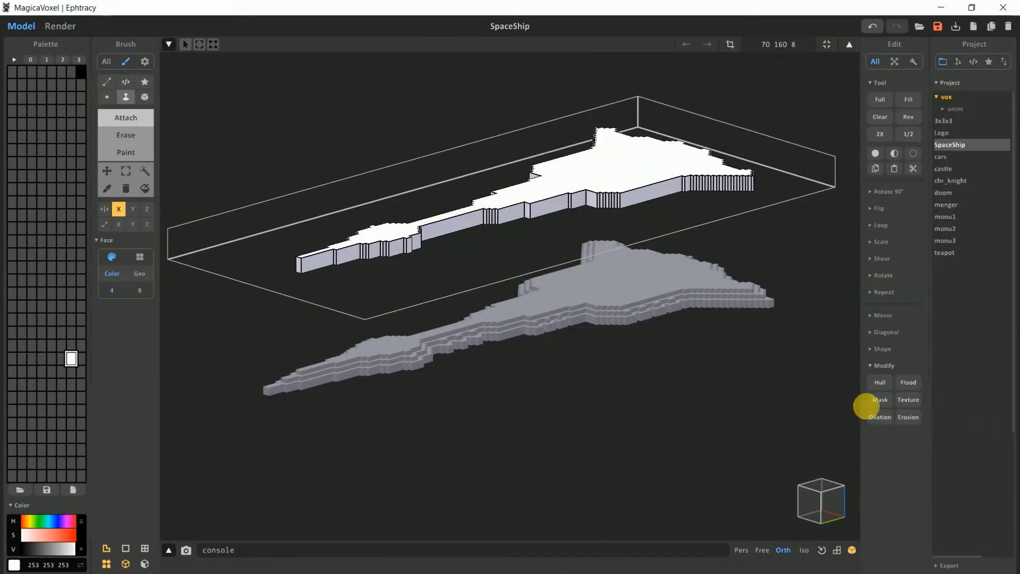
left_click(906, 418)
left_click(849, 45)
left_click_drag(501, 115, 499, 197)
Thicken the following hull copy with the Face brush and shrink it with Erosion
left_click(849, 45)
left_click(552, 199)
left_click(907, 417)
left_click(849, 45)
left_click(847, 45)
left_click(851, 44)
left_click(848, 45)
Thicken and erode the separate body and nose pieces of the copy and lower them onto the stack
left_click(574, 239)
left_click(573, 239)
left_click(389, 296)
left_click(390, 296)
left_click(907, 416)
left_click(849, 46)
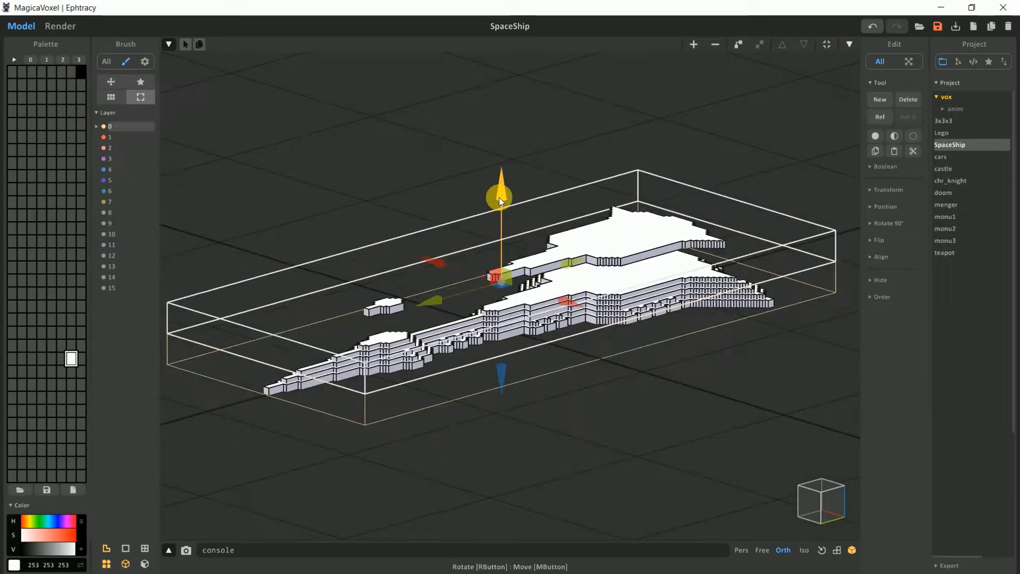
right_click_drag(499, 197, 846, 48)
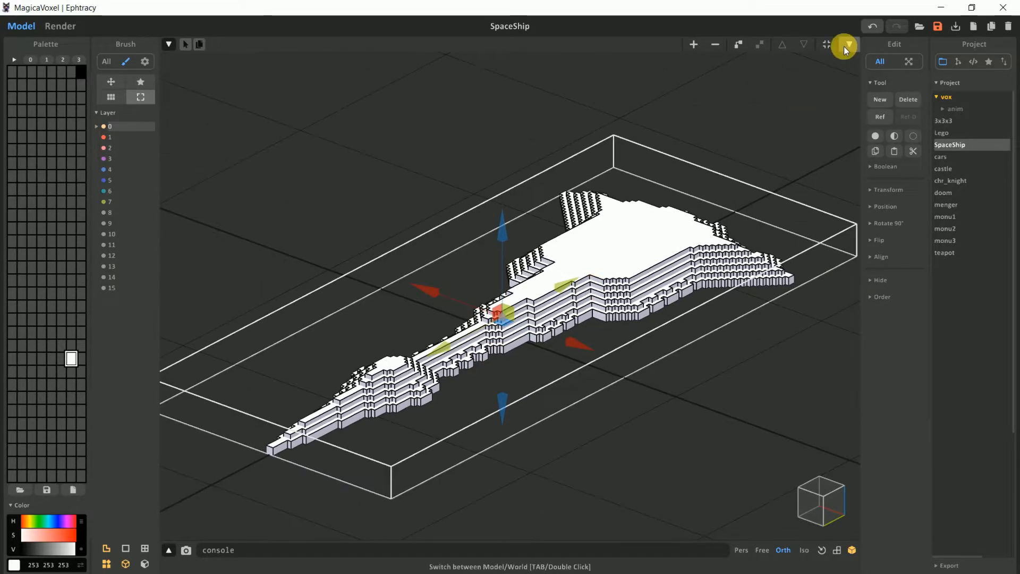
Duplicate the top layer with its detached nose piece above the stack and try Erosion on the copy
left_click(846, 47)
left_click(846, 47)
middle_click_drag(598, 270, 552, 306)
right_click_drag(551, 306, 541, 287)
left_click_drag(458, 258, 472, 196, "ctrl")
left_click(849, 46)
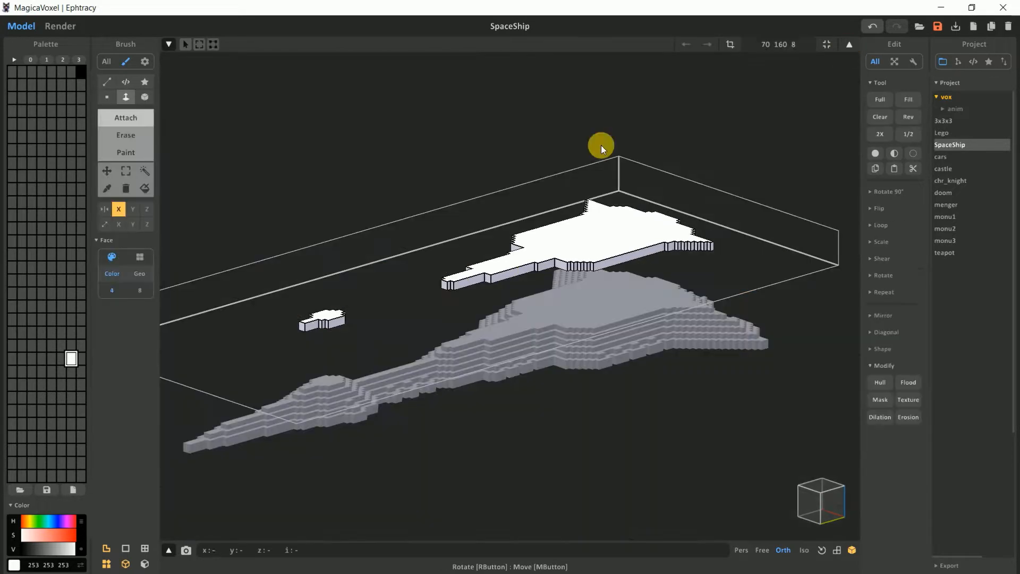
left_click(907, 416)
left_click(873, 26)
Lower the reduced body slab, without a nose piece, onto the rear hull as the top layer
right_click_drag(599, 216, 680, 313)
key("Tab")
key("Tab")
key("Tab")
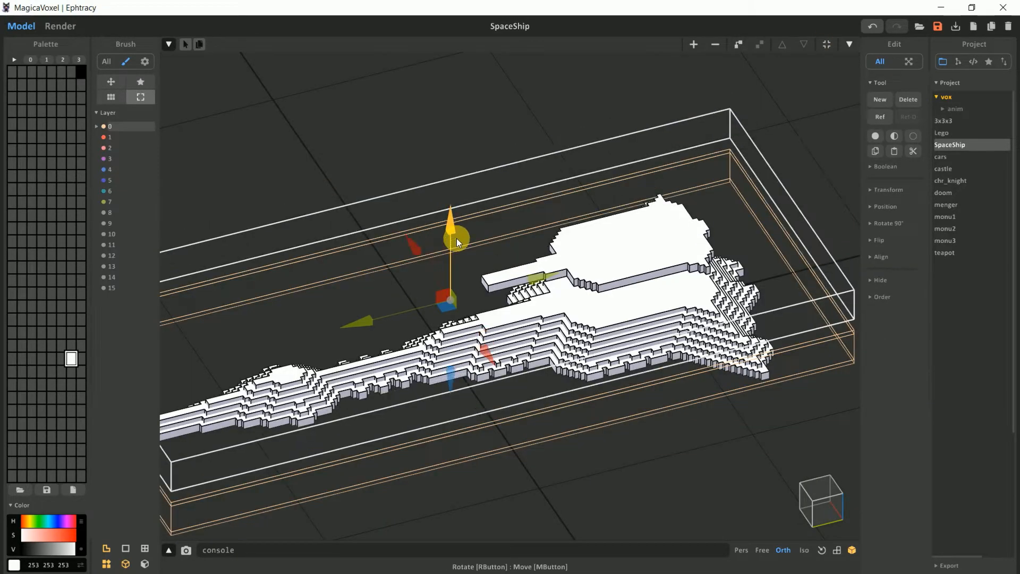
left_click_drag(456, 238, 457, 278)
scroll(579, 250, "down", 3)
right_click_drag(653, 234, 722, 227)
scroll(505, 200, "down", 1)
right_click_drag(654, 204, 606, 283)
key("Tab")
scroll(628, 254, "up", 2)
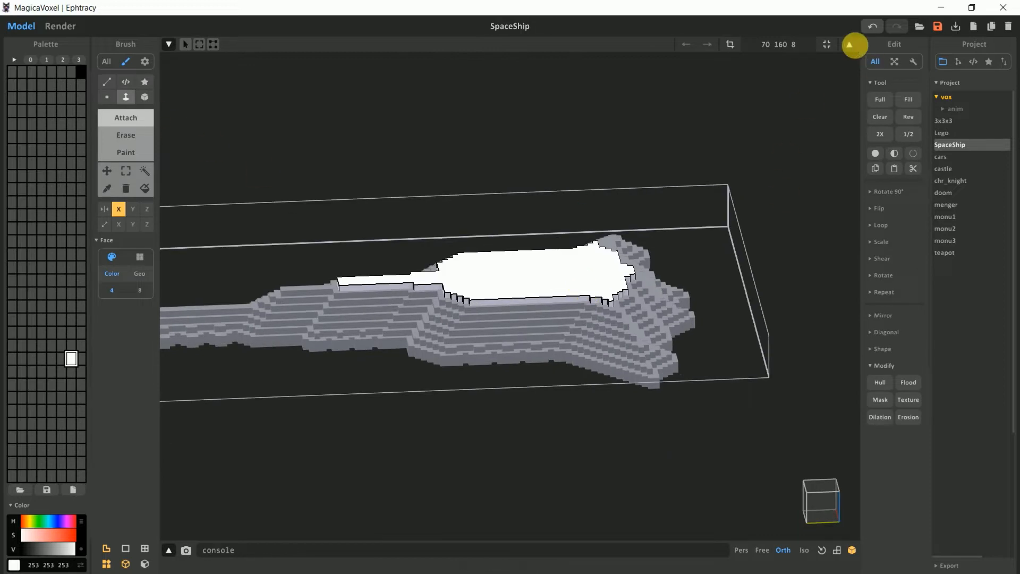
Duplicate the top layer well above the ship and resize the copy's model volume to 20 × 80 × 20
left_click(849, 45)
scroll(584, 159, "down", 3)
left_click_drag(372, 242, 372, 132)
middle_click_drag(371, 132, 464, 197)
left_click(848, 43)
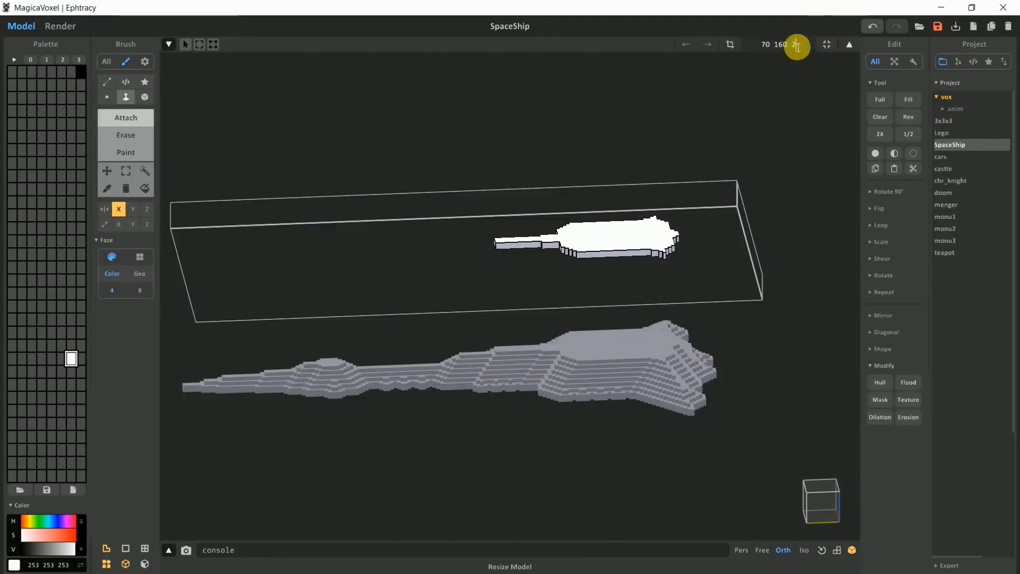
mouse_move(787, 61)
right_mouse_down()
mouse_move(755, 86)
mouse_move(784, 85)
right_mouse_up()
key("Return")
type("2")
key("Return")
Erase the leftover hull voxels from the resized volume above the ship
left_click(125, 132)
left_click(547, 216)
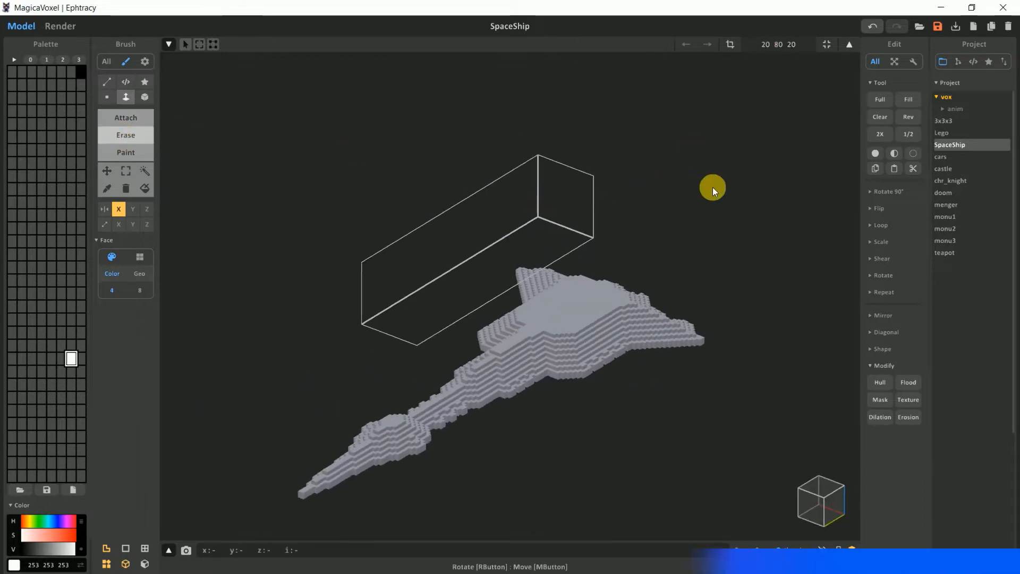
right_click_drag(712, 187, 638, 191)
left_click(849, 45)
right_click_drag(685, 141, 732, 140)
key("Tab")
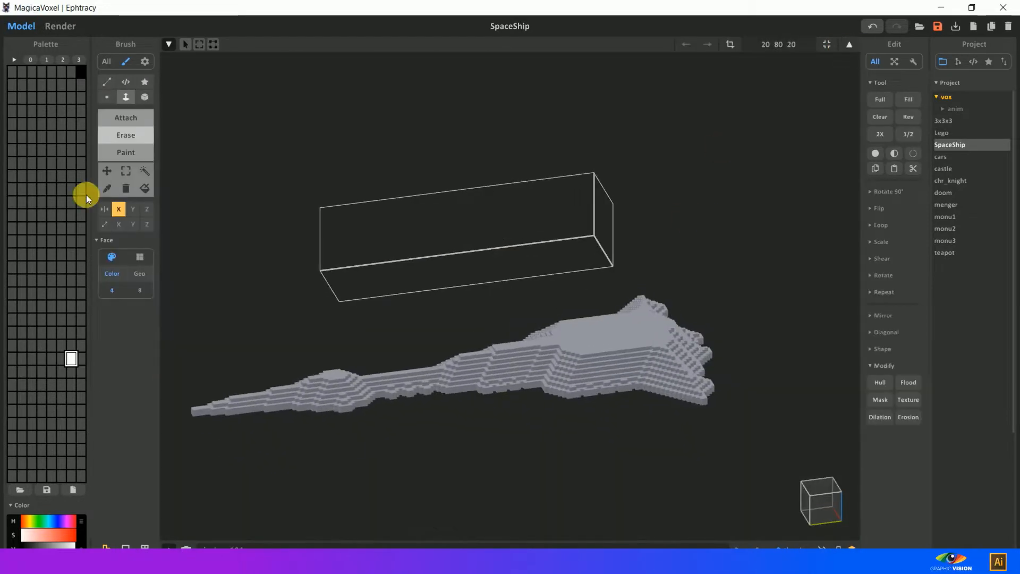
Fill the empty volume with a solid block and turn it into an Ellipsoid after trying the Cylinder and Cone shapes
left_click(134, 123)
left_click_drag(394, 250, 420, 292)
right_click_drag(845, 412, 974, 424)
left_click(871, 349)
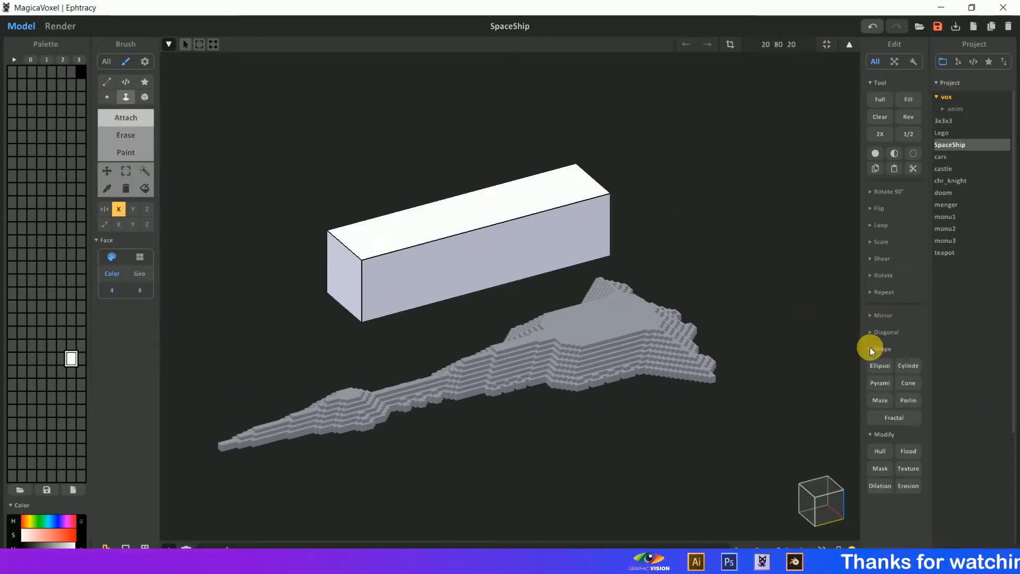
left_click(906, 366)
left_click(906, 382)
left_click(882, 367)
Try sinking the ellipsoid into the rear hull and raise it clear of the ship again
mouse_move(555, 314)
right_mouse_down()
mouse_move(684, 325)
mouse_move(556, 315)
right_mouse_up()
left_click(849, 45)
left_click_drag(472, 154, 499, 290)
left_click_drag(552, 367, 640, 343)
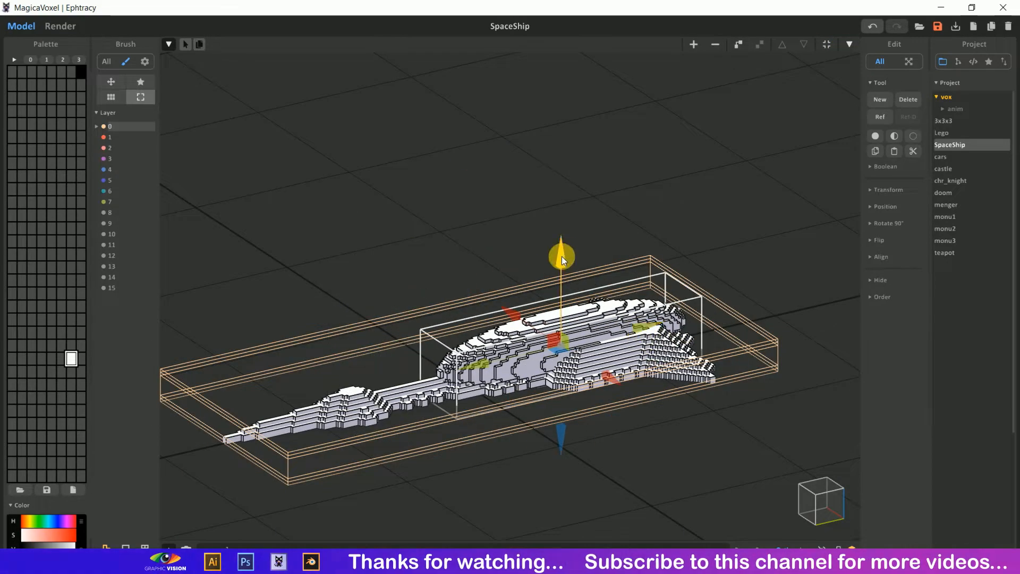
left_click_drag(562, 257, 565, 305)
right_click_drag(587, 320, 553, 281)
left_click_drag(573, 315, 574, 162)
Open the ellipsoid for editing and use a region selection to cut away its upper half
right_click_drag(594, 257, 578, 233)
double_click(585, 254)
scroll(578, 233, "up", 3)
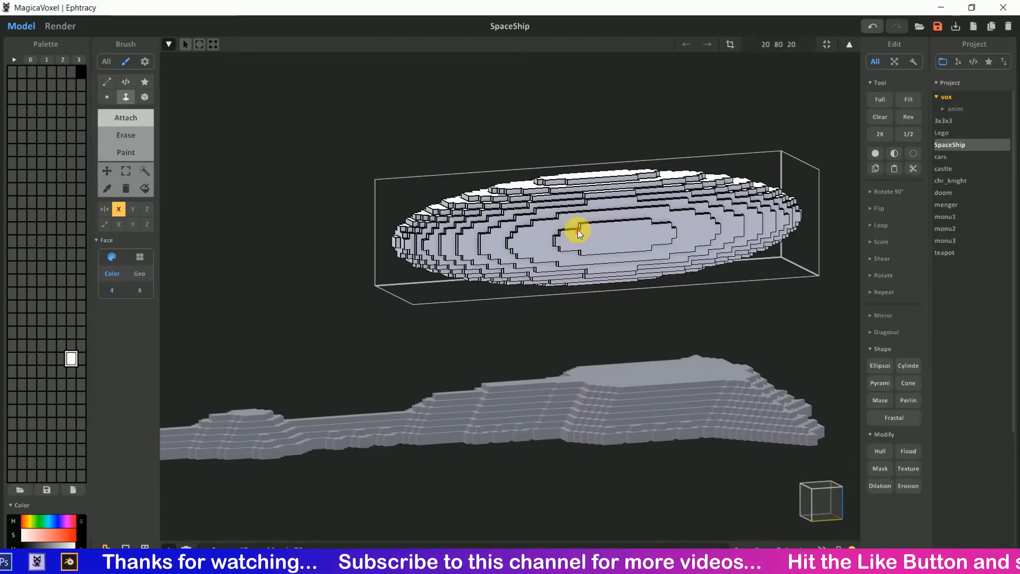
left_click(114, 261)
left_click(126, 171)
left_click_drag(293, 105, 348, 130)
right_click_drag(569, 216, 618, 220)
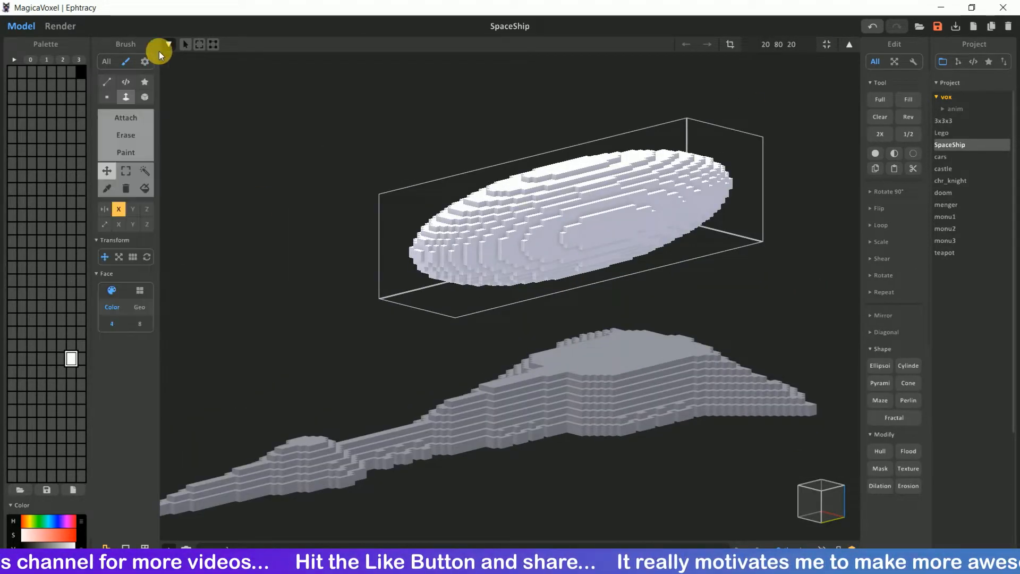
left_click(199, 44)
mouse_move(571, 204)
right_mouse_down()
mouse_move(583, 206)
mouse_move(553, 207)
right_mouse_up()
left_click(189, 42)
Place the lower half of the ellipsoid into the rear hull as a rounded belly, with a copy above the ship
left_click_drag(583, 104, 589, 168)
key("Tab")
mouse_move(590, 300)
right_mouse_down()
mouse_move(706, 228)
mouse_move(607, 324)
mouse_move(584, 187)
mouse_move(574, 291)
mouse_move(726, 191)
mouse_move(540, 282)
mouse_move(692, 236)
mouse_move(679, 192)
right_mouse_up()
key("Tab")
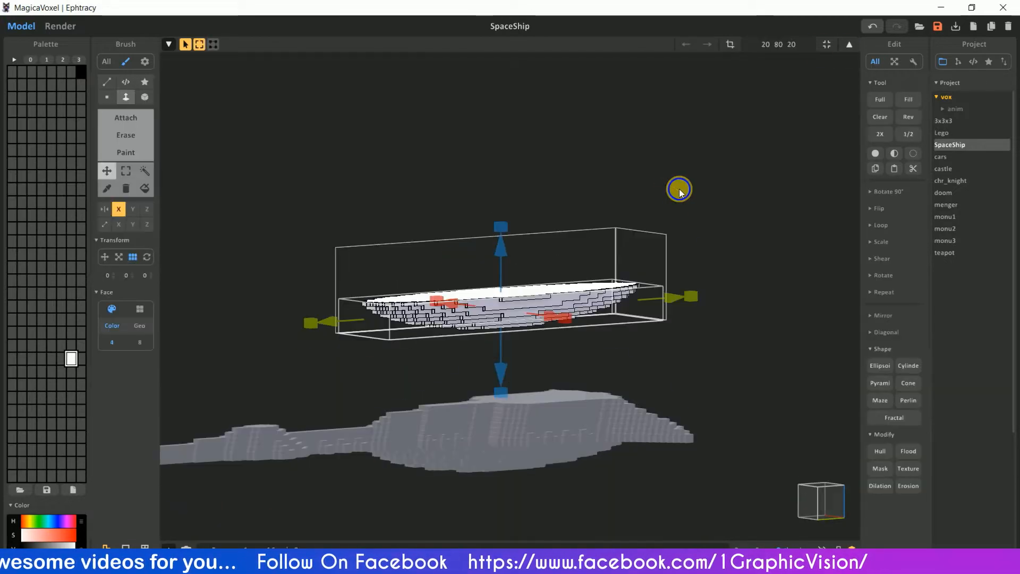
Resize the spare copy's model volume to 20 × 20 × 40 and clear its remaining voxels
left_click(120, 257)
type("20")
key("Return")
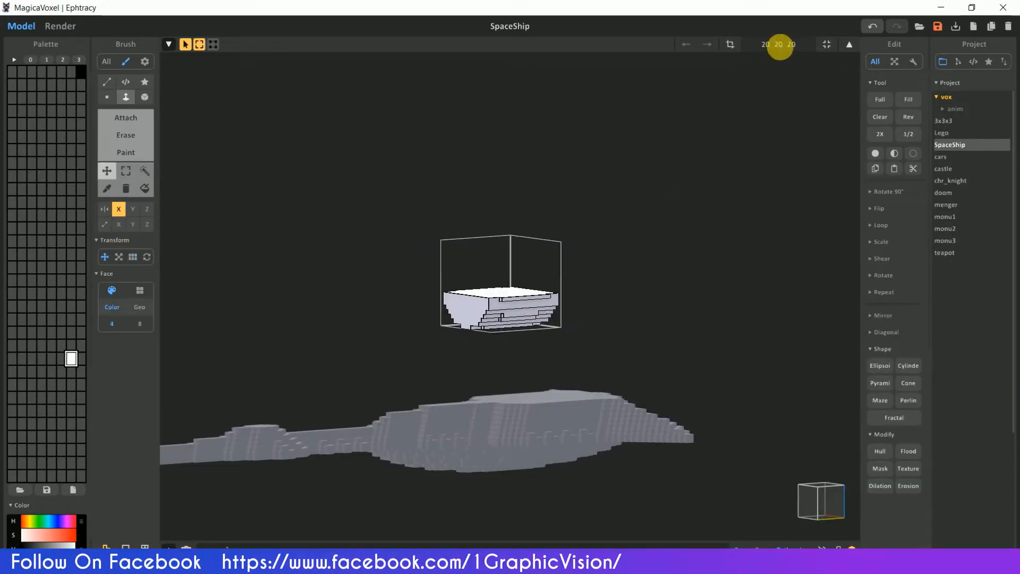
type("40")
key("Return")
right_click_drag(675, 154, 671, 197)
left_click(134, 137)
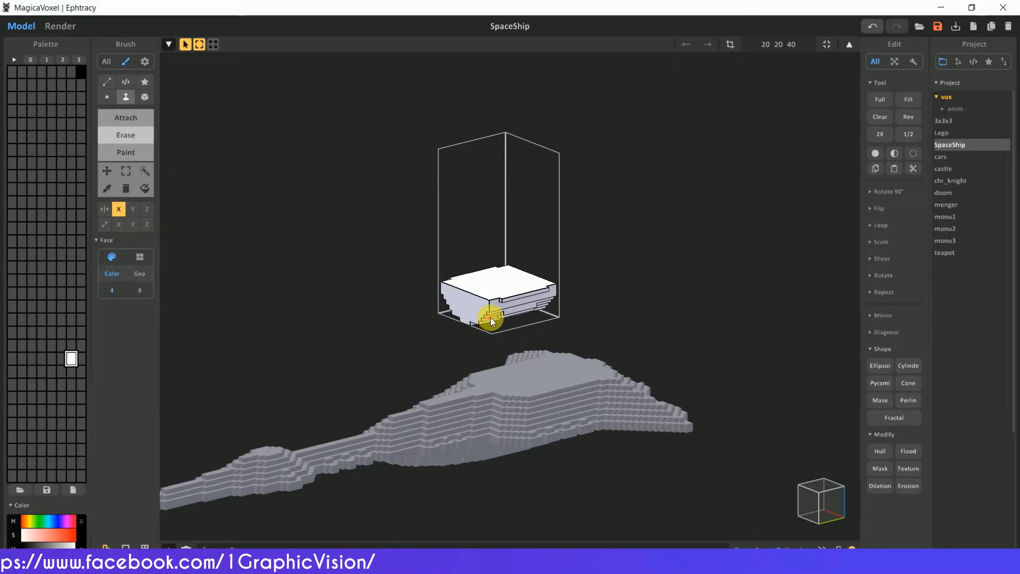
left_click(126, 187)
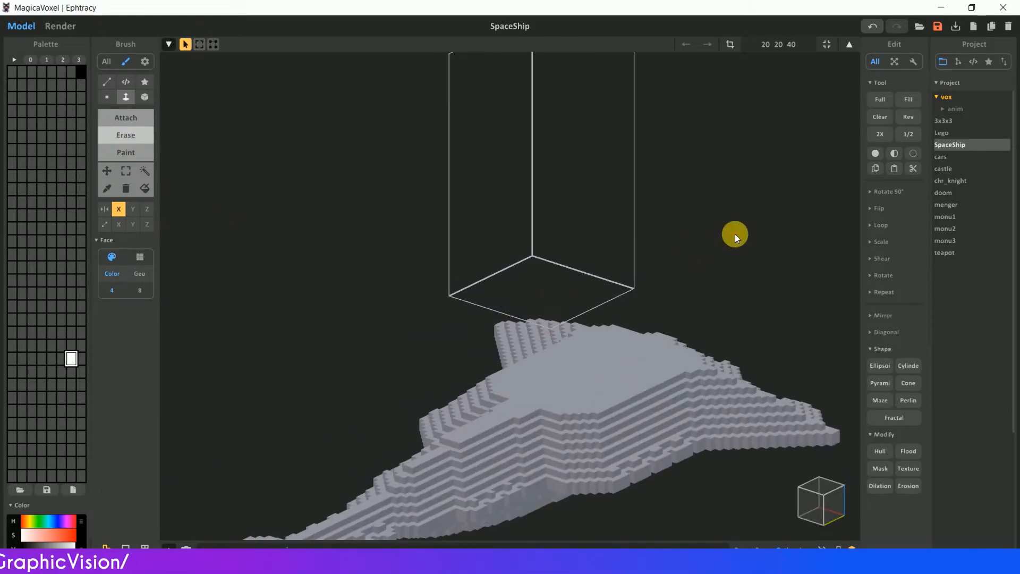
Generate a cylinder in the empty 20 × 20 × 40 volume and erode it once
left_click(908, 366)
right_click_drag(690, 318, 610, 256)
scroll(609, 256, "up", 2)
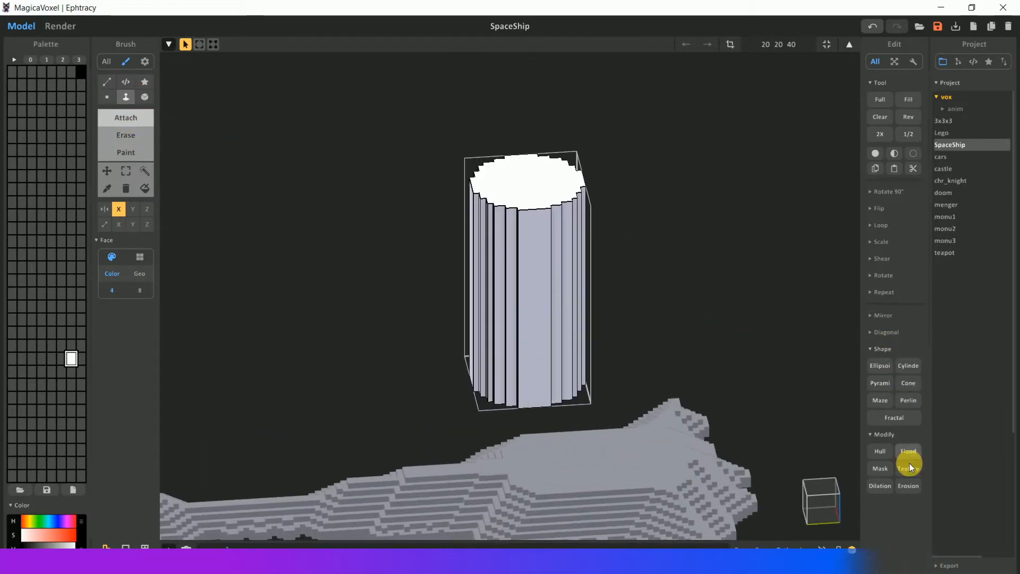
left_click(913, 485)
Rotate the cylinder in 90° turns so it lies lengthwise along the ship, and place it in the rear hull
key("Tab")
left_click(888, 223)
left_click(894, 239)
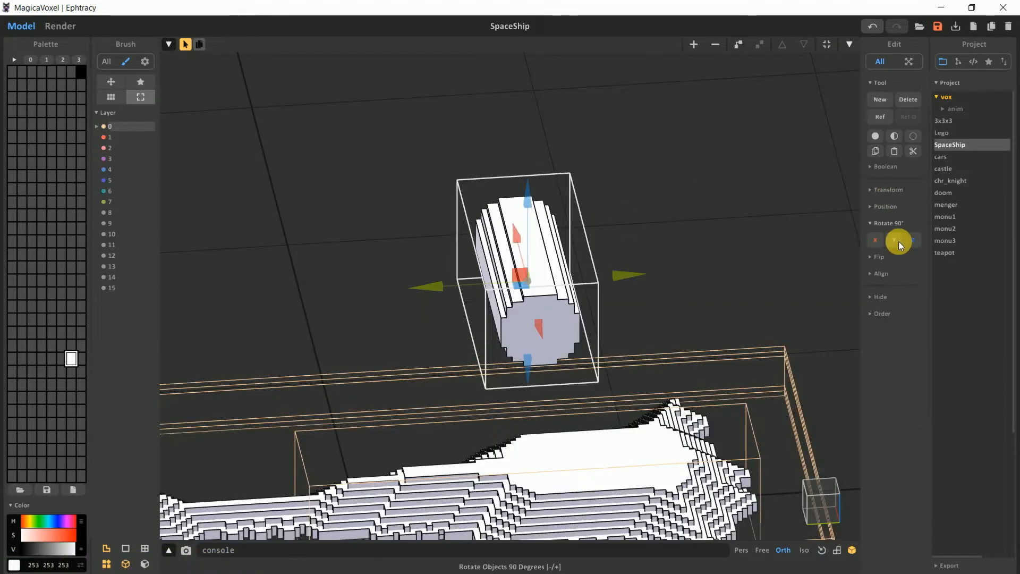
left_click(913, 239)
left_click_drag(523, 213, 724, 448)
right_click_drag(725, 449, 597, 312)
scroll(597, 311, "up", 2)
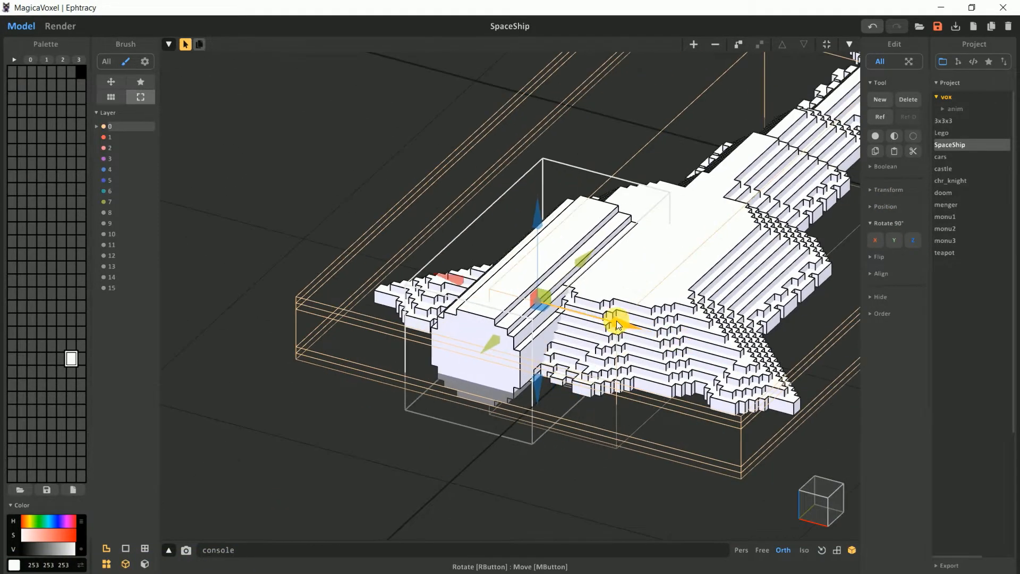
Erode the rear cylinder's voxels further to make it slimmer
key("Tab")
left_click(912, 485)
right_click_drag(743, 399, 536, 290)
key("Tab")
scroll(503, 212, "up", 2)
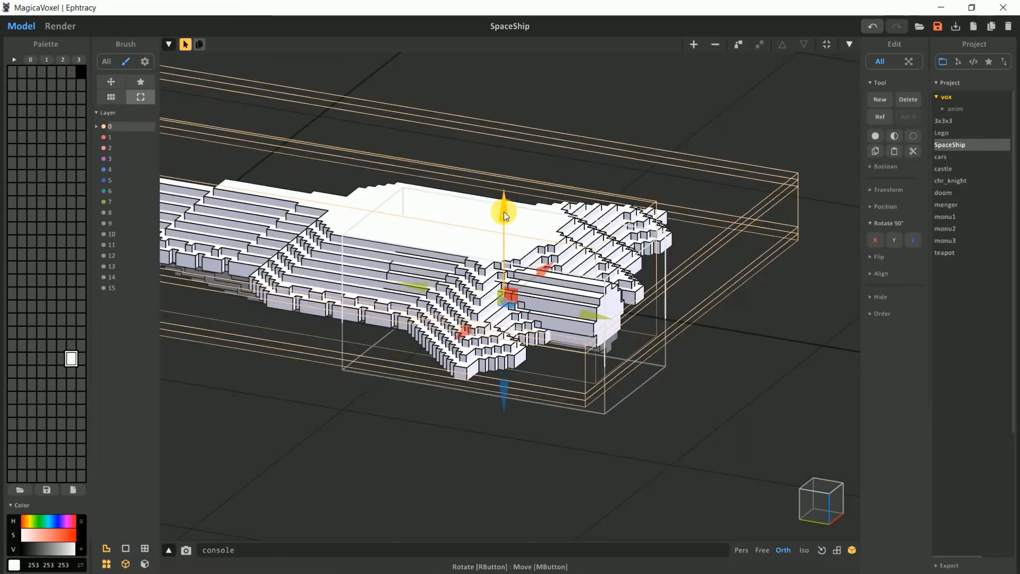
Place a copy of the cylinder clear of the ship and shorten its front end by erasing faces
right_click_drag(504, 212, 627, 333)
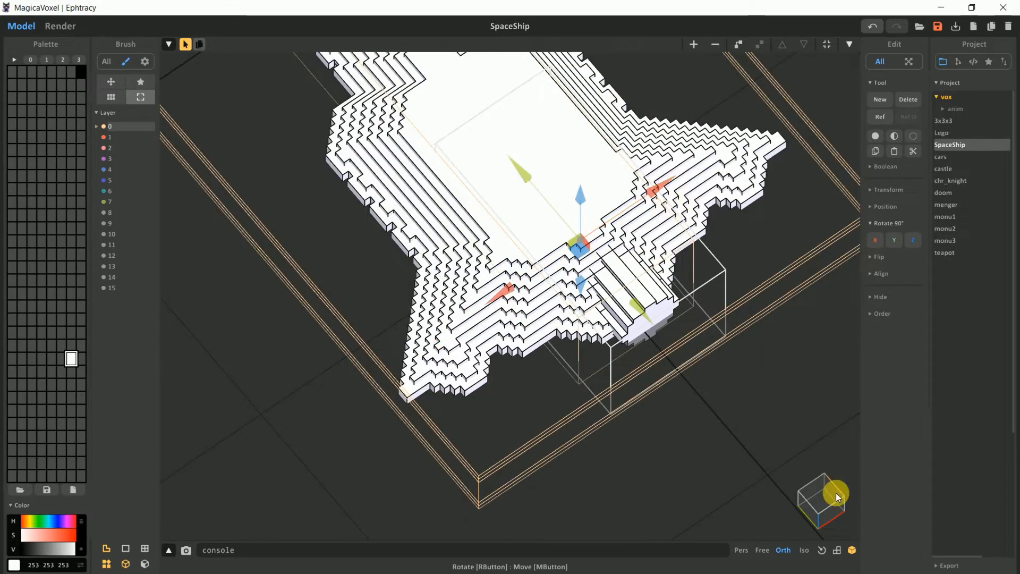
left_click(833, 492)
right_click_drag(672, 290, 617, 259)
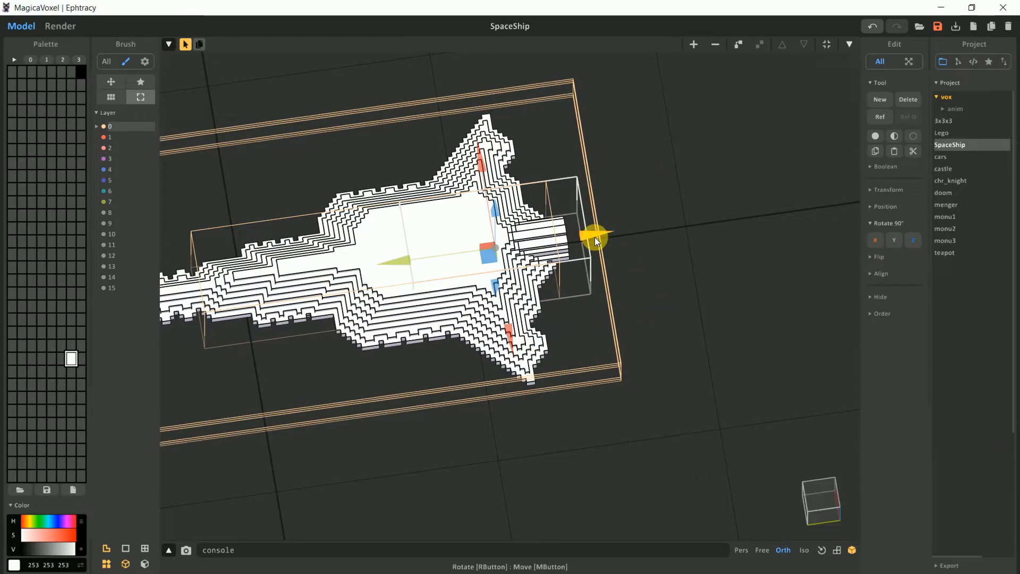
left_click_drag(597, 237, 723, 349)
key("Tab")
mouse_move(584, 191)
right_mouse_down()
mouse_move(603, 239)
mouse_move(597, 342)
right_mouse_up()
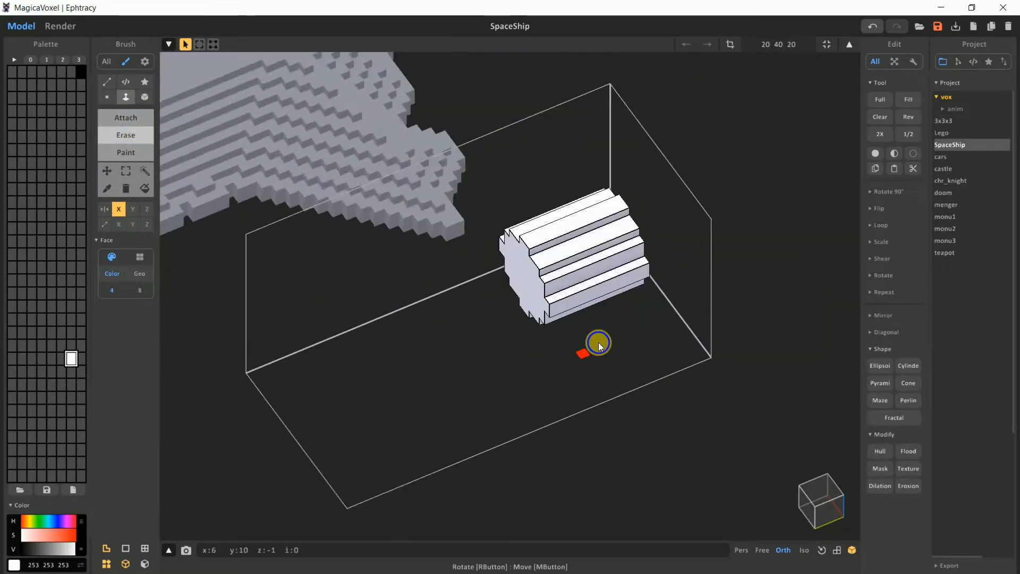
right_click_drag(478, 297, 806, 482)
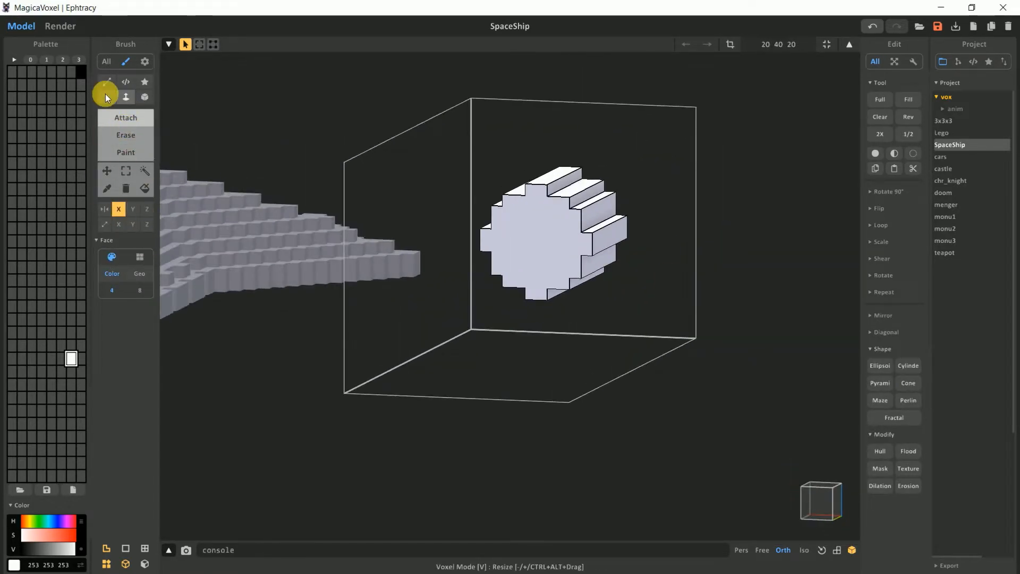
Build a round stepped nose on the cylinder with the 2D Voxel brush and hollow its rear end using Erase at size 4
left_click(118, 264)
scroll(122, 243, "up", 5)
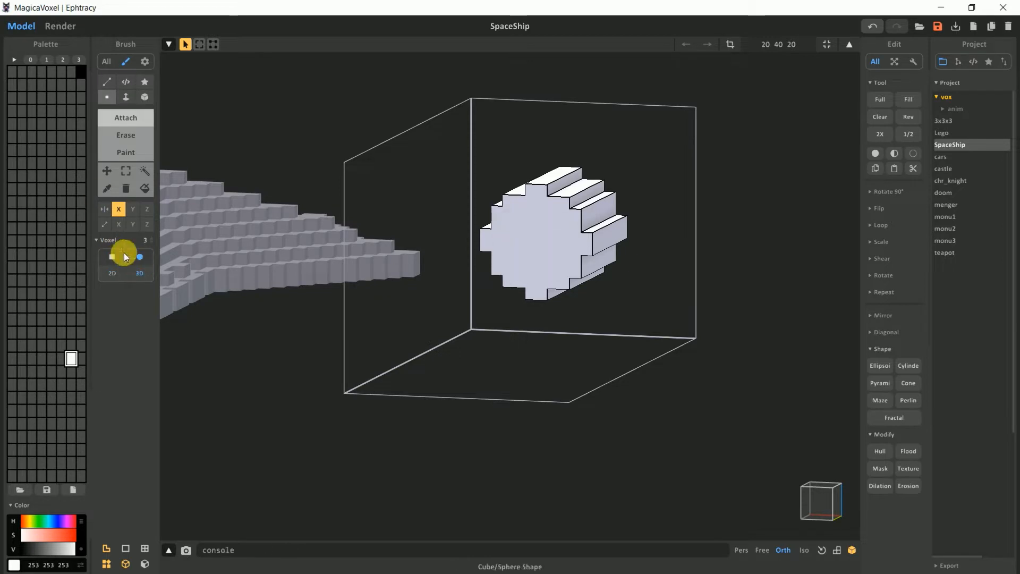
right_click_drag(531, 237, 535, 237)
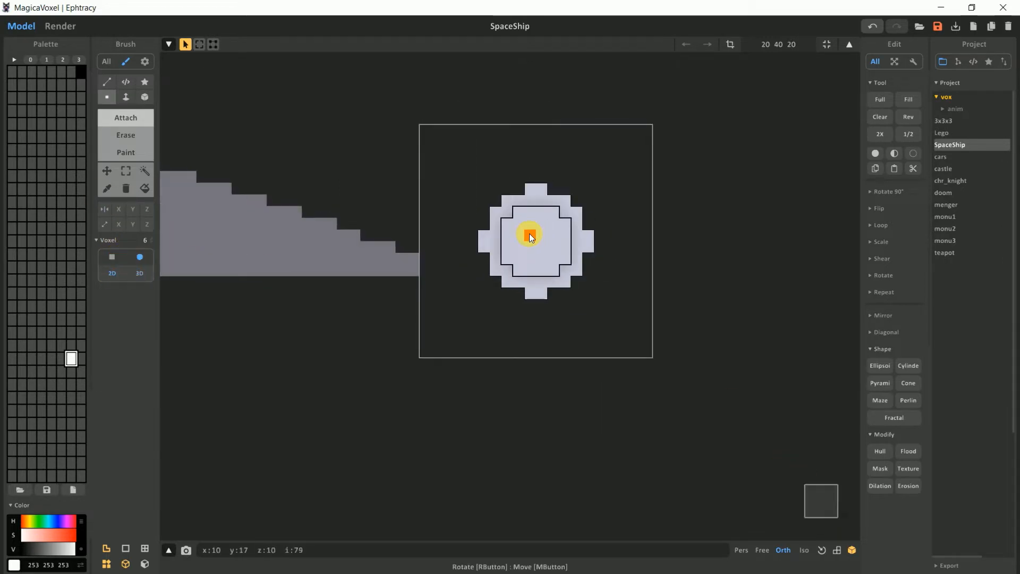
right_click_drag(531, 238, 501, 255)
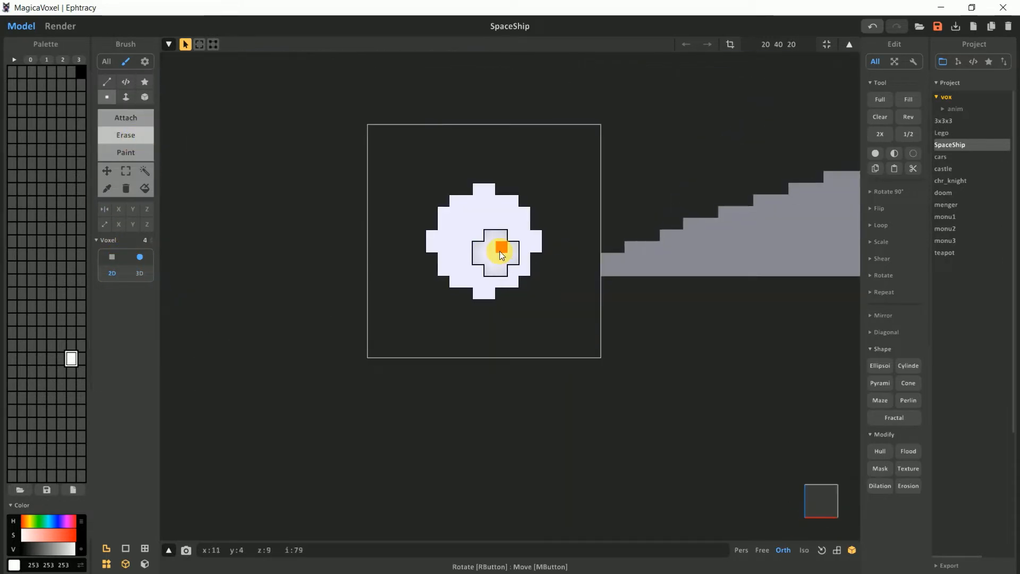
left_click(491, 240)
scroll(533, 329, "down", 5)
right_click_drag(533, 330, 563, 353)
left_click(849, 44)
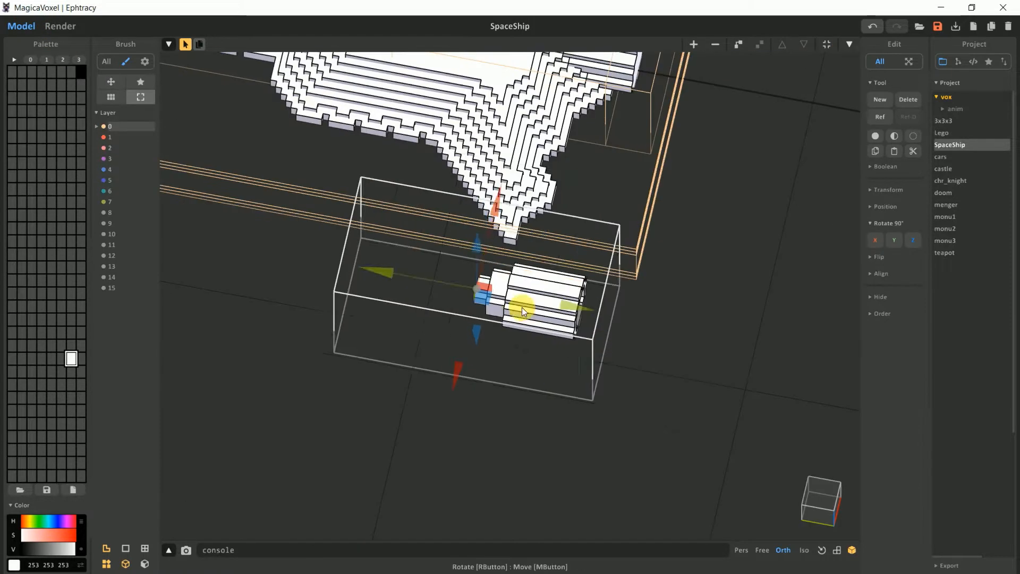
Place the finished engine in the rear of one wing and copy it across to the opposite wing
left_click_drag(461, 365, 486, 271)
right_click_drag(486, 271, 616, 360)
scroll(616, 360, "up", 2)
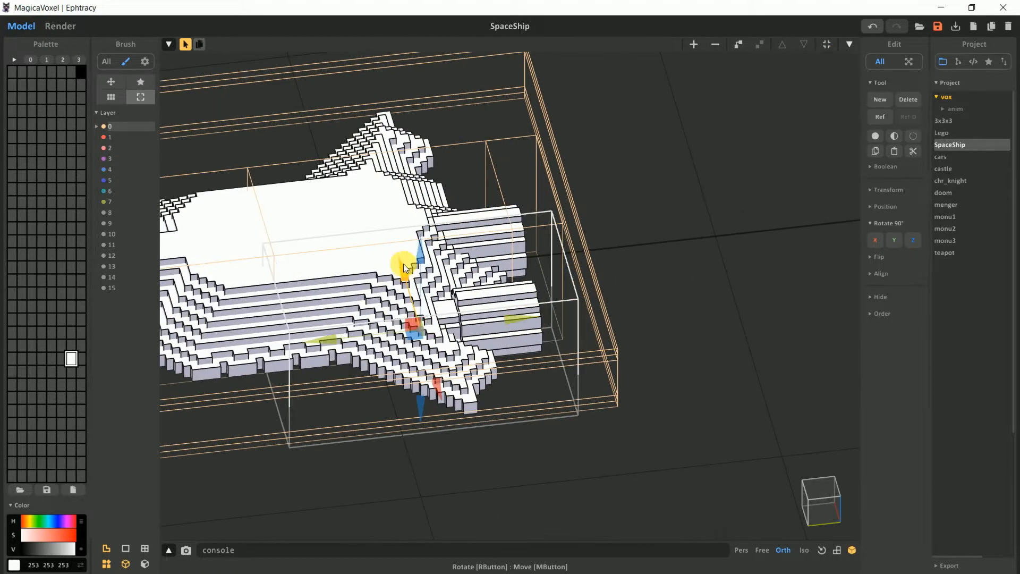
right_click_drag(404, 264, 515, 275)
left_click_drag(584, 211, 767, 231, "ctrl")
Open the central cylinder, thicken it with Dilation, and hollow its rear end using the round Voxel brush at size 8
left_click(467, 266)
right_click_drag(499, 429, 504, 340)
left_click(563, 406)
key("Tab")
left_click(883, 484)
mouse_move(534, 386)
right_mouse_down()
mouse_move(580, 348)
mouse_move(531, 390)
mouse_move(551, 372)
right_mouse_up()
key("8")
scroll(577, 432, "up", 3)
left_click(578, 432)
right_click_drag(659, 461, 807, 524)
scroll(786, 478, "down", 3)
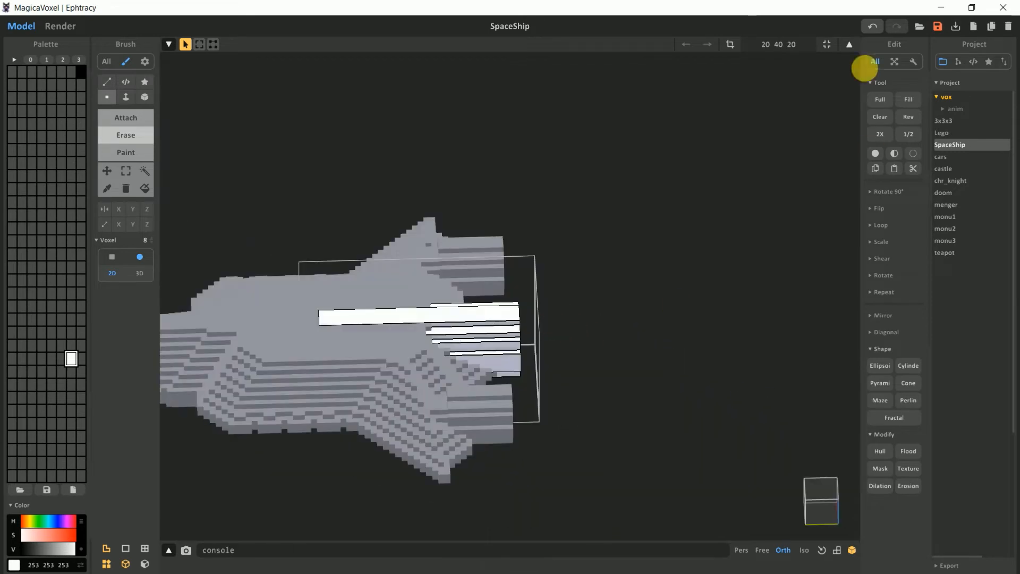
Pull the central engine clear behind the ship and shorten its front end by erasing faces
left_click(849, 45)
left_click_drag(519, 337, 808, 338)
right_click_drag(624, 207, 701, 186)
key("Tab")
left_click(126, 97)
mouse_move(460, 363)
left_mouse_down()
mouse_move(583, 279)
mouse_move(570, 292)
left_mouse_up()
scroll(541, 324, "up", 3)
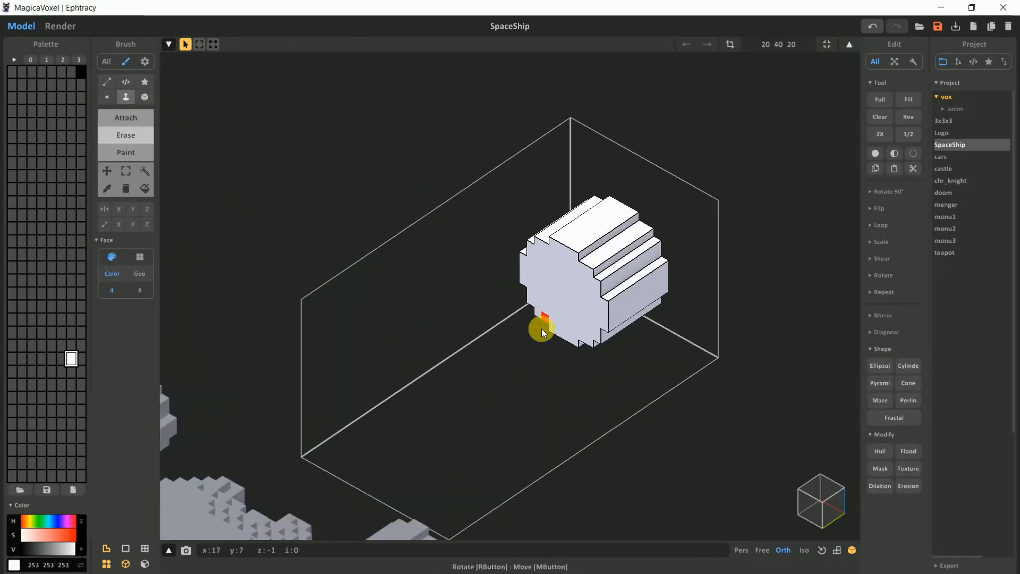
right_click_drag(541, 328, 637, 255)
left_click(108, 97)
Move the shortened central engine farther away from the ship to leave its front end accessible
scroll(510, 319, "down", 3)
right_click_drag(510, 298, 415, 366)
key("Tab")
left_click_drag(578, 361, 806, 473)
middle_click_drag(806, 472, 660, 331)
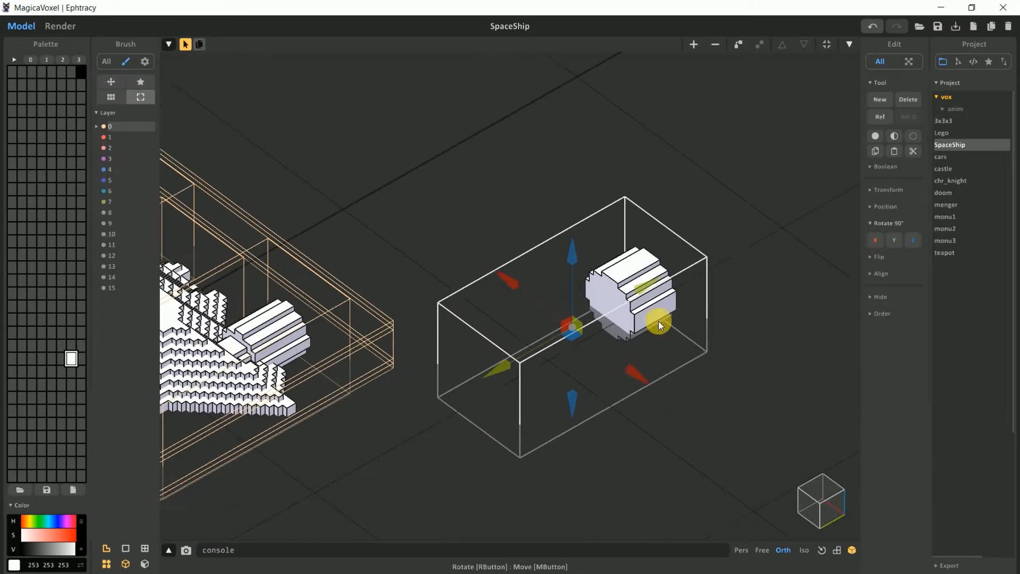
left_click_drag(637, 371, 706, 421)
Attach stepped round tiers to the central engine's front using the 2D Voxel brush at sizes 6 and 4
left_click(824, 502)
middle_click_drag(714, 311, 576, 316)
scroll(576, 316, "up", 4)
key("Tab")
key("t")
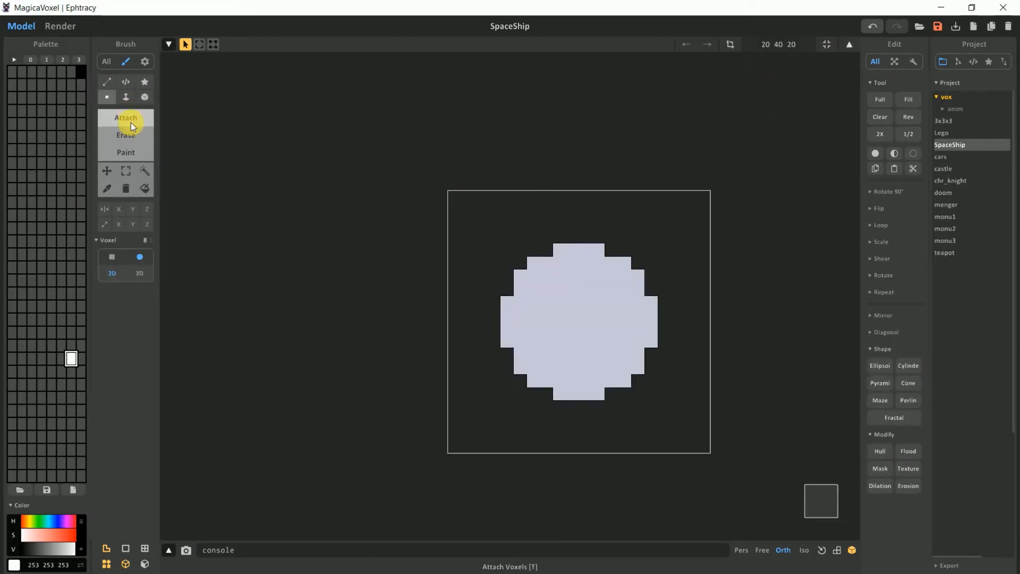
key("6")
left_click(569, 324)
left_click(569, 317)
key("4")
left_click(570, 318)
right_click_drag(570, 317, 667, 363)
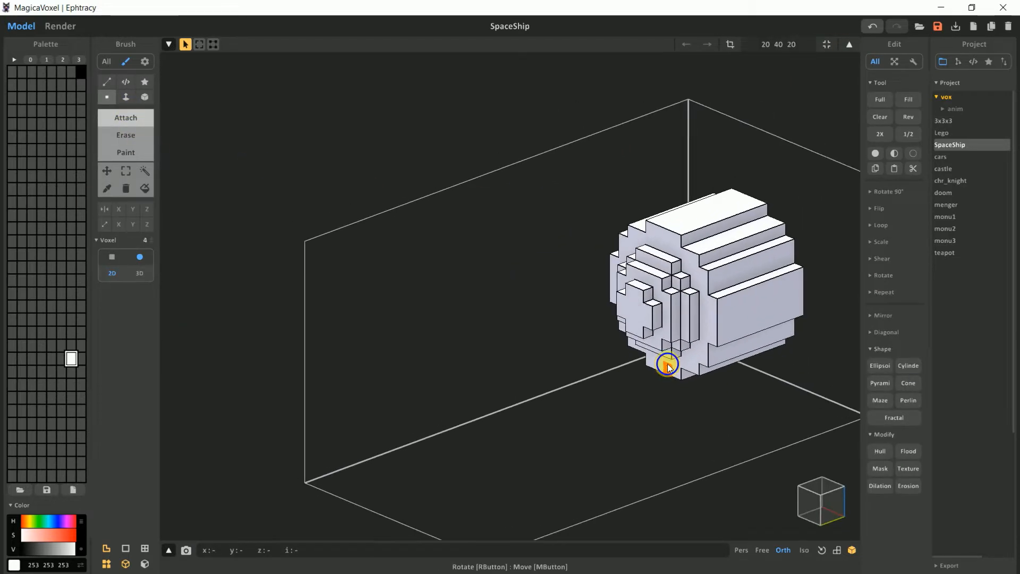
left_click(639, 299)
left_click(630, 303)
Move the central engine back into the middle of the ship's rear between the two wing engines
scroll(621, 310, "down", 3)
right_click_drag(621, 309, 739, 340)
left_click(848, 45)
left_click(821, 492)
left_click_drag(555, 431, 583, 171)
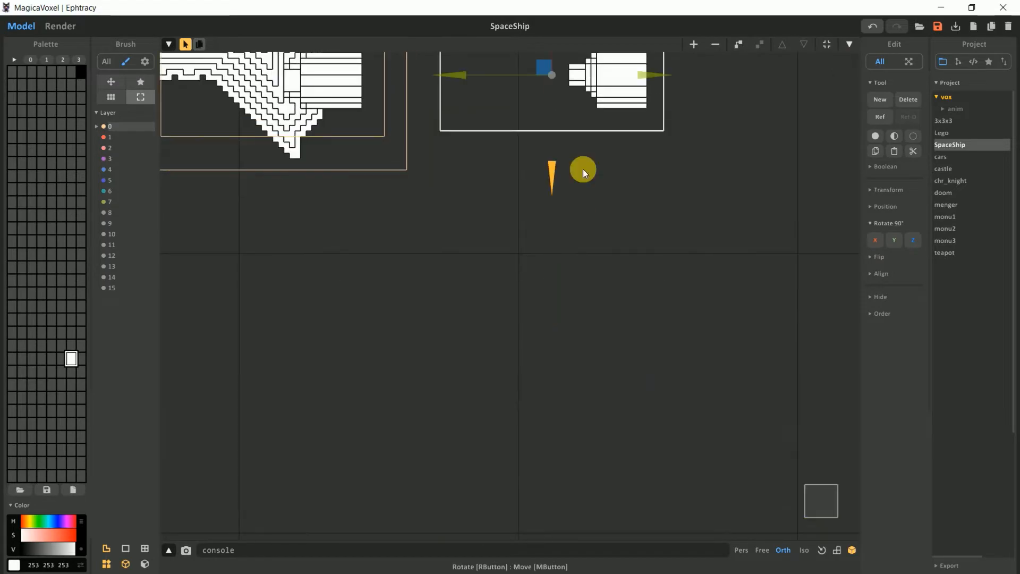
middle_click_drag(583, 170, 610, 409)
scroll(611, 412, "up", 3)
left_click_drag(619, 420, 161, 182)
right_click_drag(178, 193, 363, 343)
right_click_drag(466, 238, 587, 247)
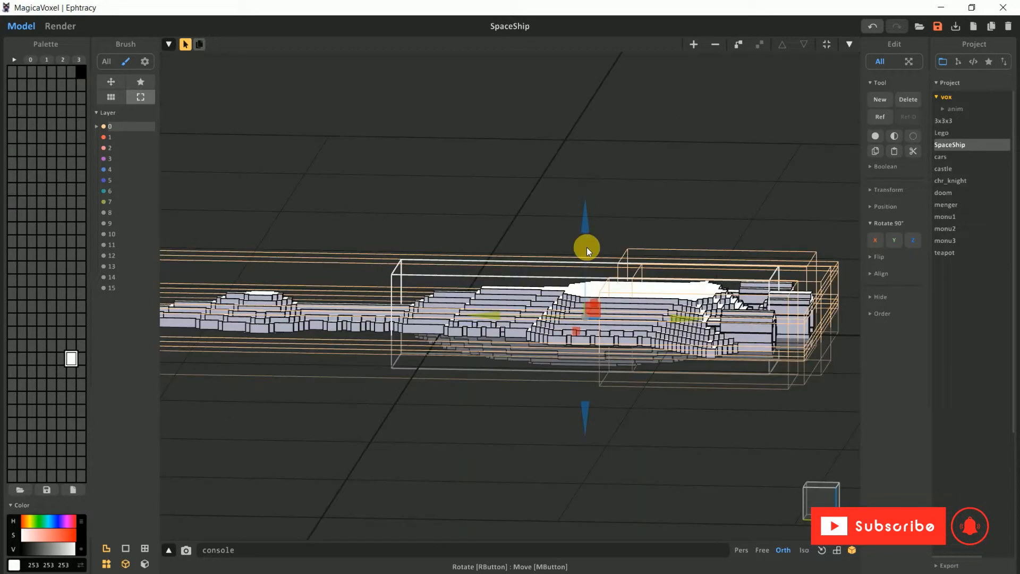
Select all parts of the ship, raise them together, and check the result in a render preview
right_click_drag(613, 371, 747, 457)
scroll(747, 457, "down", 5)
key("ctrl+a")
left_click_drag(495, 216, 495, 171)
right_click_drag(567, 297, 533, 290)
left_click(60, 26)
left_click(22, 26)
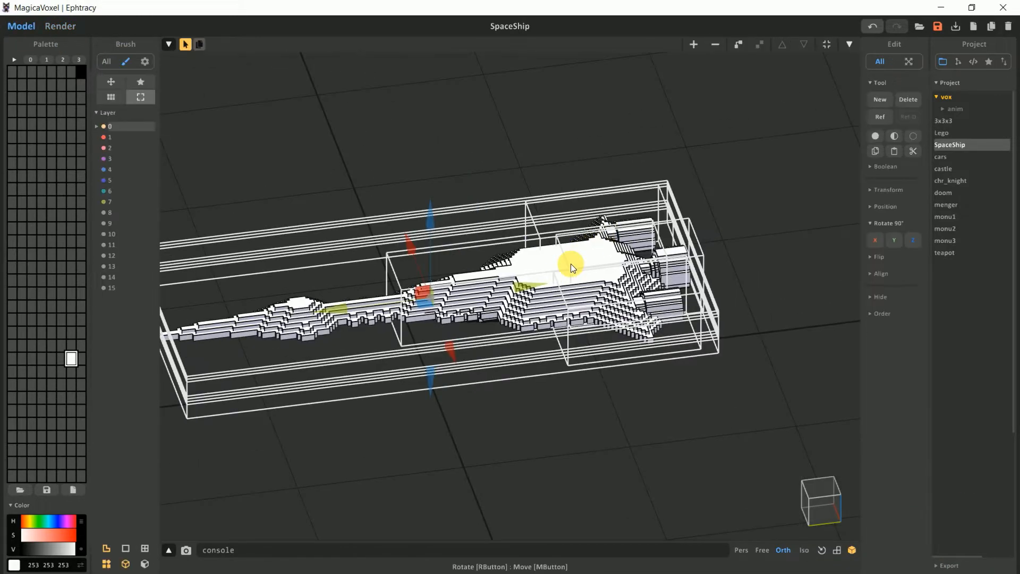
Select the half-ellipsoid belly on its own and place a copy of it above the ship
left_click(730, 262)
mouse_move(402, 232)
right_mouse_down()
mouse_move(383, 247)
mouse_move(398, 212)
right_mouse_up()
left_click(384, 247)
mouse_move(520, 234)
left_mouse_down()
mouse_move(536, 193)
mouse_move(533, 70)
left_mouse_up()
middle_click_drag(657, 114, 677, 241)
right_click_drag(677, 241, 655, 286)
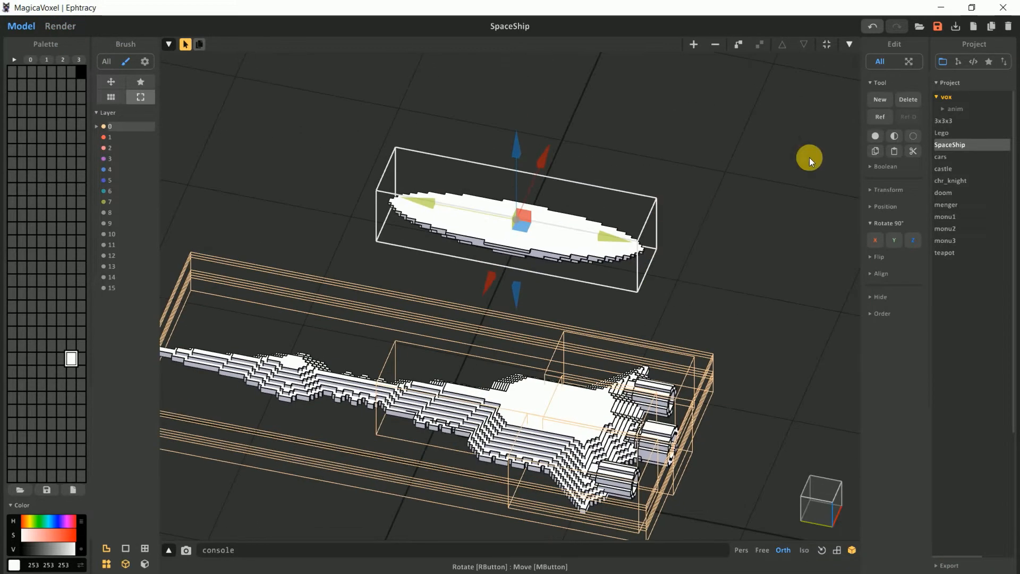
Clear the copied half-ellipsoid's voxels and confirm a model volume of 40 × 80 × 20
left_click(848, 45)
left_click(142, 135)
left_click(513, 212)
scroll(513, 213, "up", 2)
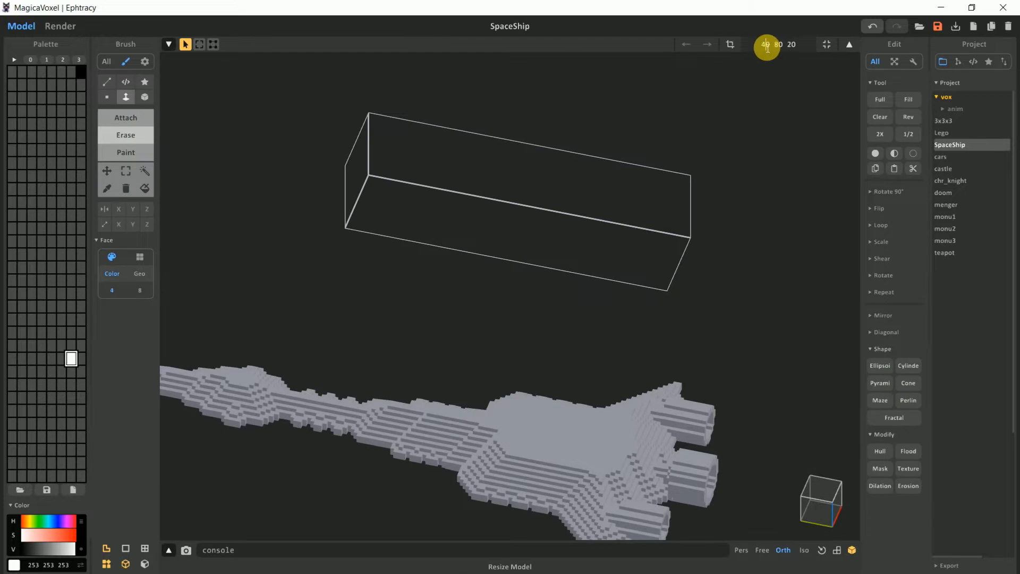
key("Return")
right_click_drag(743, 178, 725, 172)
scroll(725, 172, "down", 2)
Lower the empty volume over the rear hull and adjust its height to sit on the deck
left_click(849, 44)
left_click_drag(510, 154, 516, 297)
right_click_drag(507, 311, 521, 254)
left_click_drag(530, 238, 530, 228)
scroll(592, 250, "up", 4)
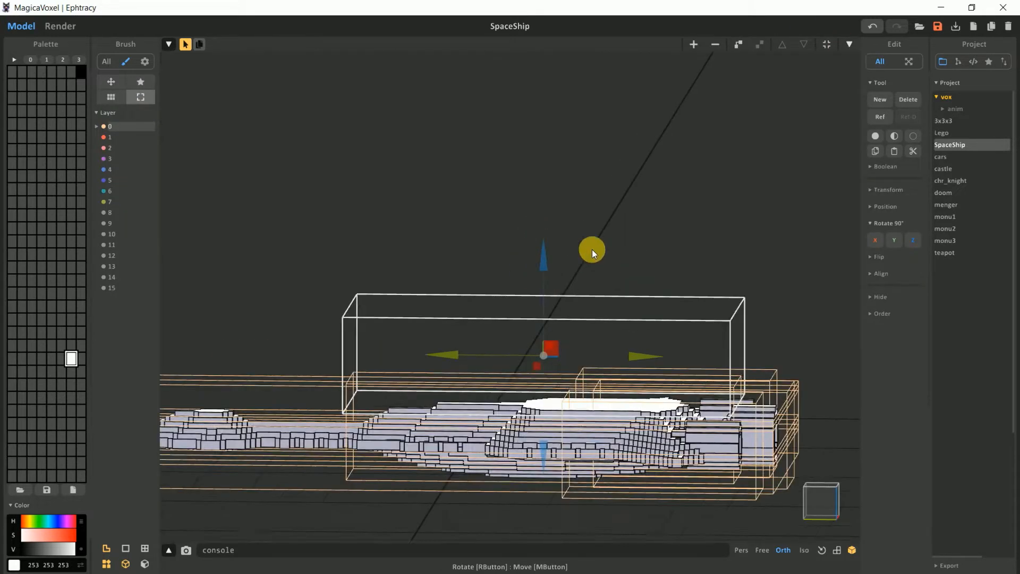
right_click_drag(592, 250, 482, 180)
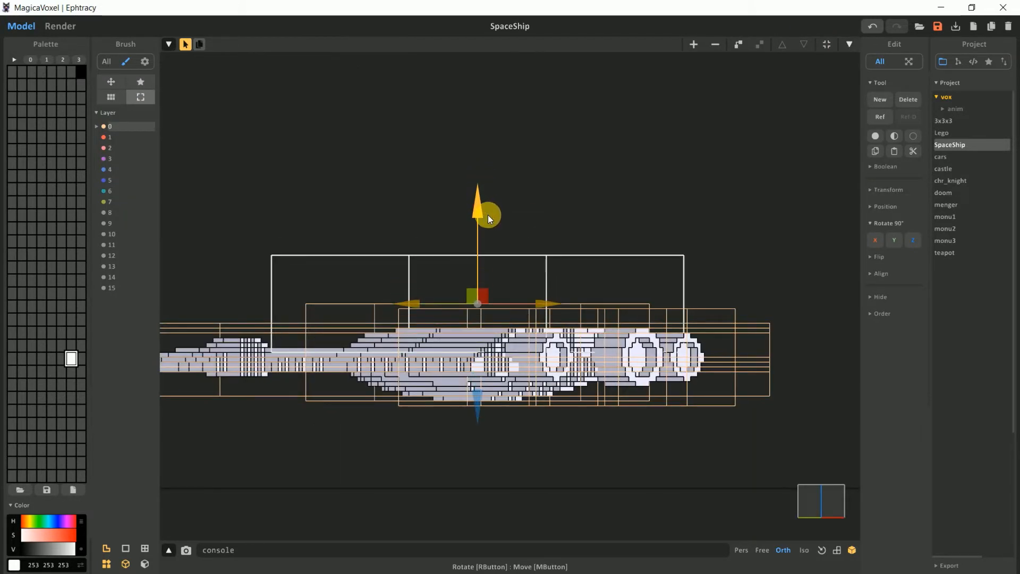
left_click_drag(489, 215, 481, 181)
Open the empty volume and attach a raised central spine along the deck, stepping narrower towards the nose
right_click_drag(617, 106, 549, 217)
key("Tab")
scroll(595, 150, "up", 2)
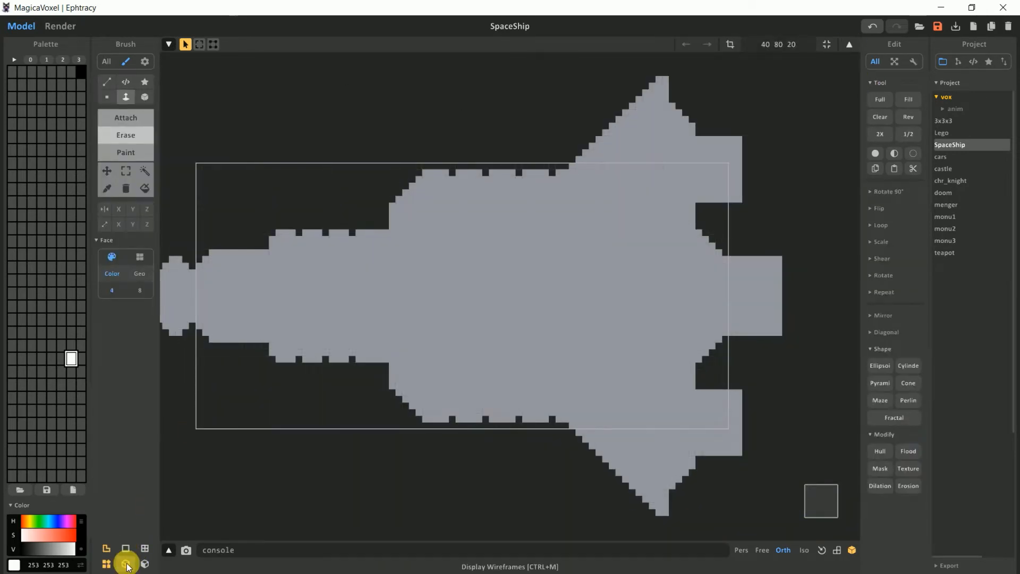
right_click_drag(348, 362, 405, 302)
scroll(782, 435, "up", 1)
right_click_drag(279, 367, 225, 423)
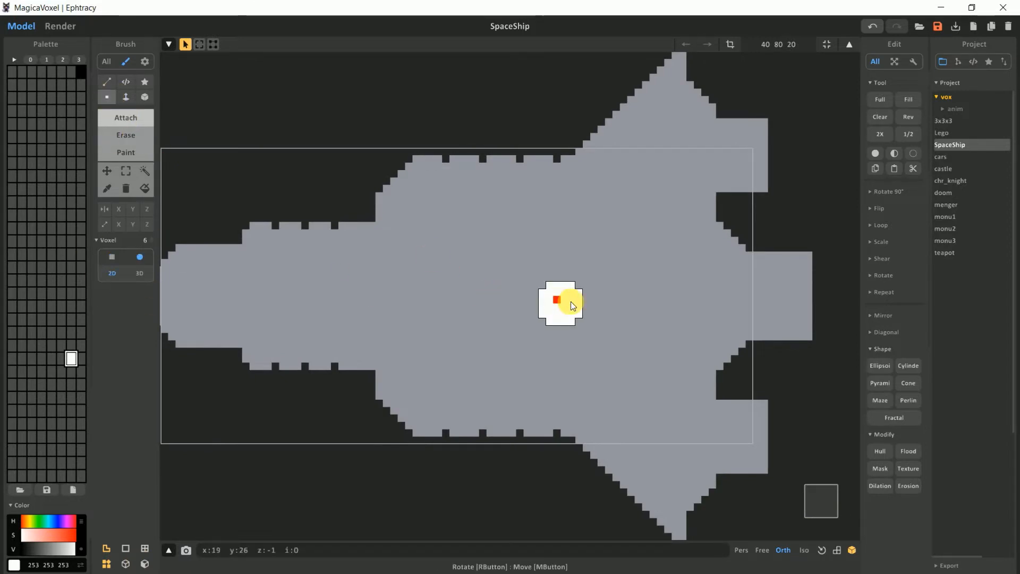
right_click_drag(688, 290, 610, 279)
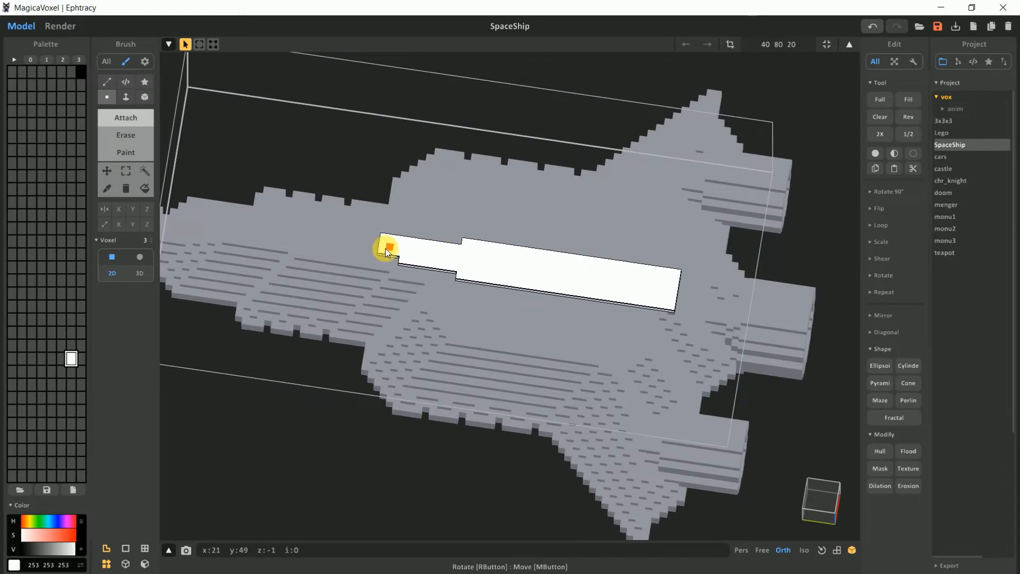
Attach three pairs of cross ribs and a raised block along the spine, using X mirroring and a square brush of size 2
right_click_drag(360, 244, 553, 273)
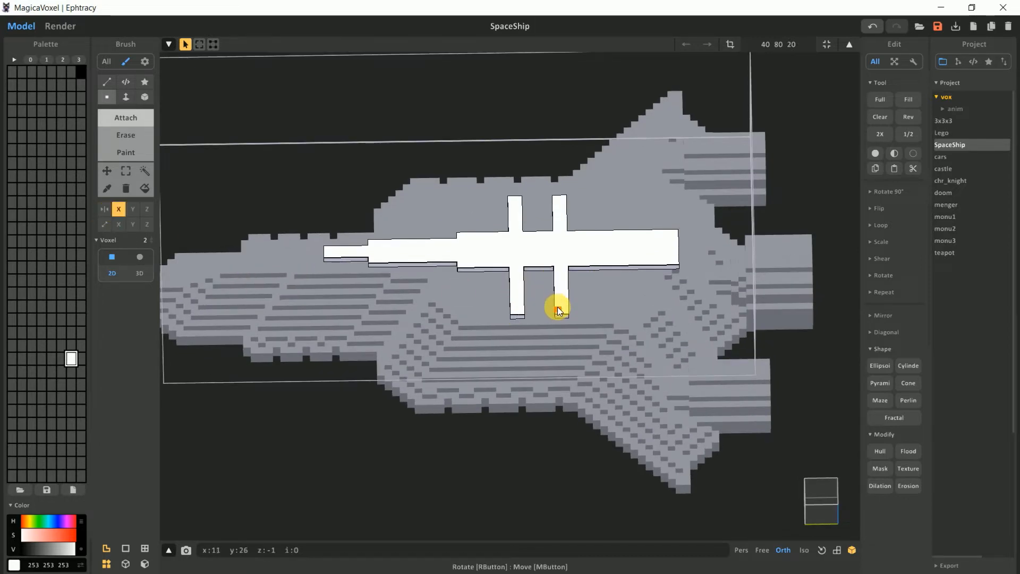
right_click_drag(557, 308, 587, 249)
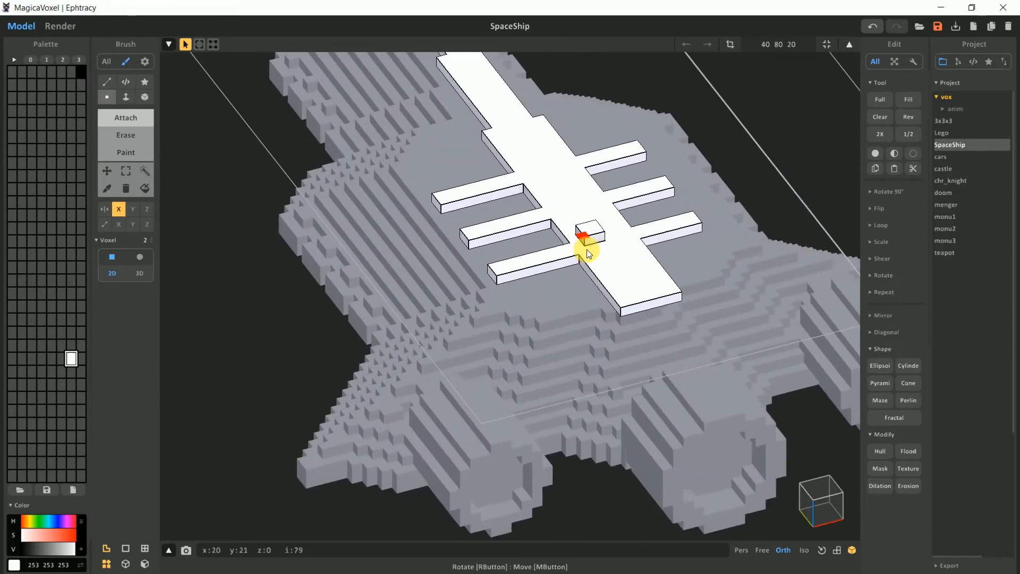
right_click_drag(560, 315, 603, 239)
Render the detailed ship and examine it from different angles
scroll(603, 239, "down", 5)
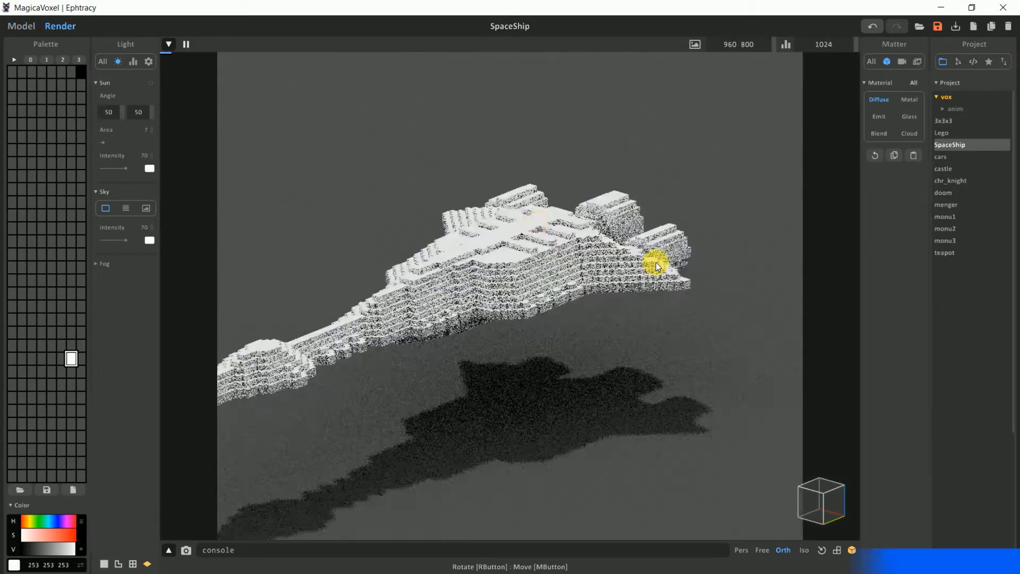
right_click_drag(655, 262, 515, 305)
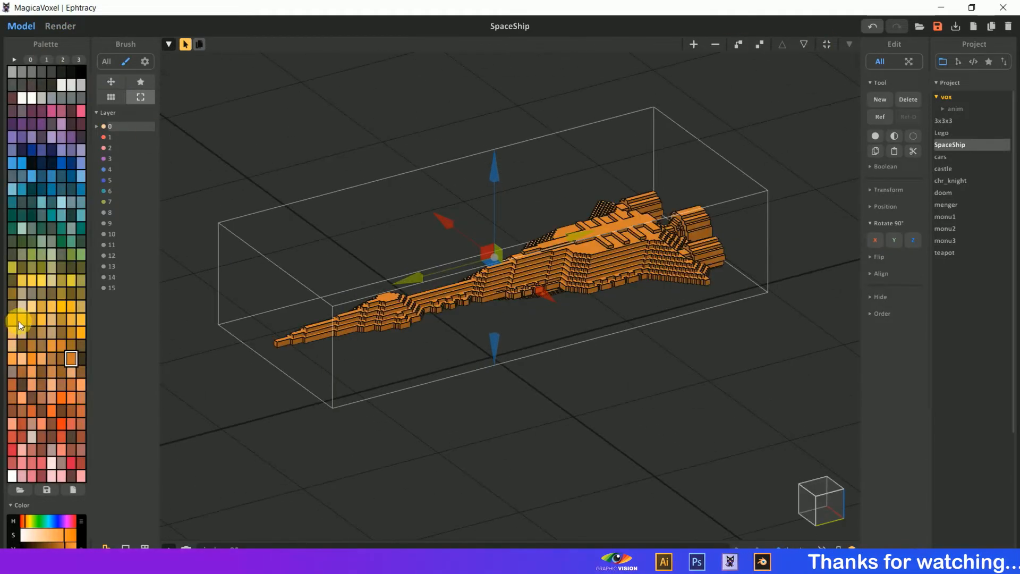
Try palette 3 on the ship, return to palette 1, and select an orange-brown swatch
left_click(63, 26)
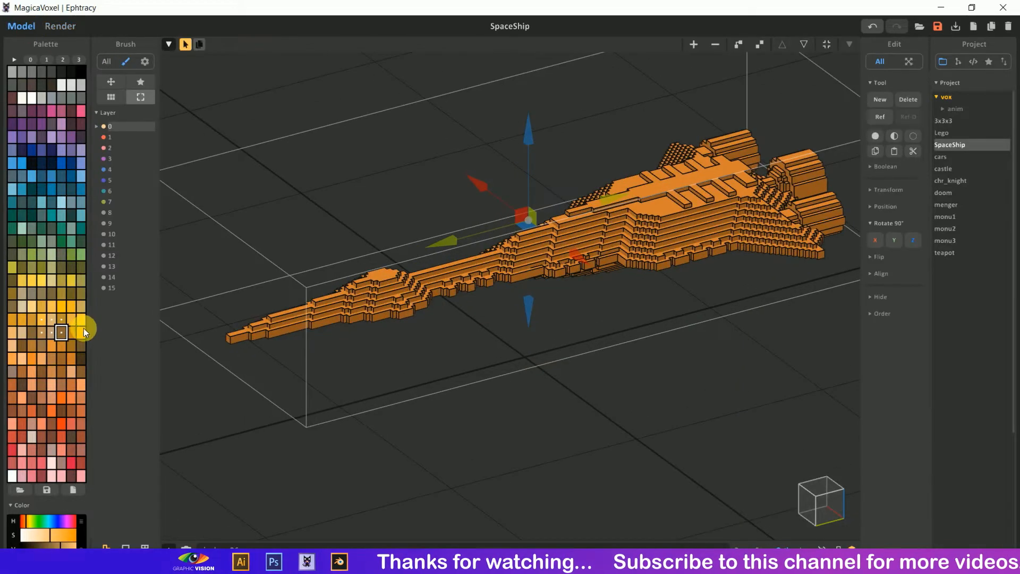
left_click(75, 62)
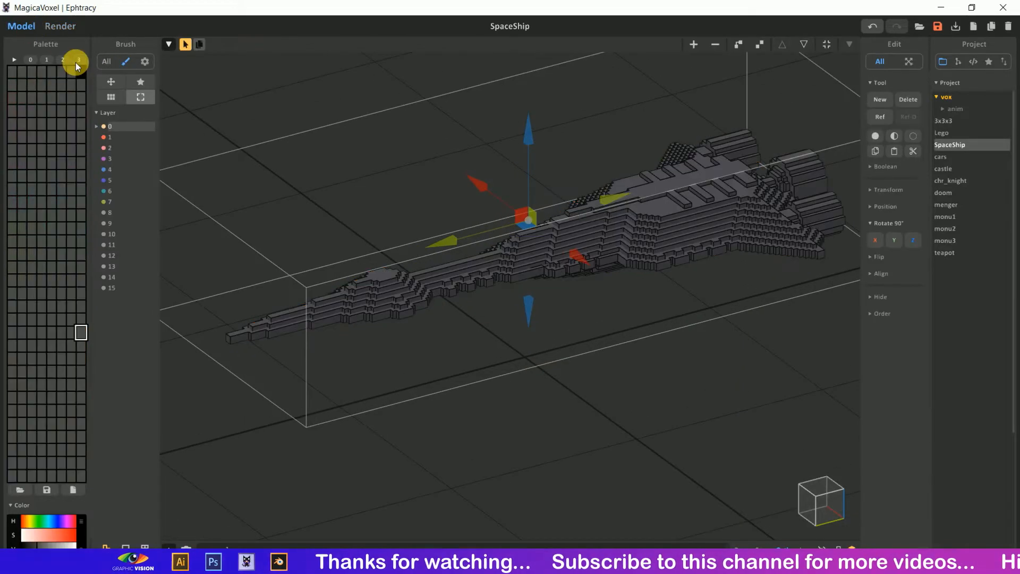
left_click(46, 62)
left_click(71, 344)
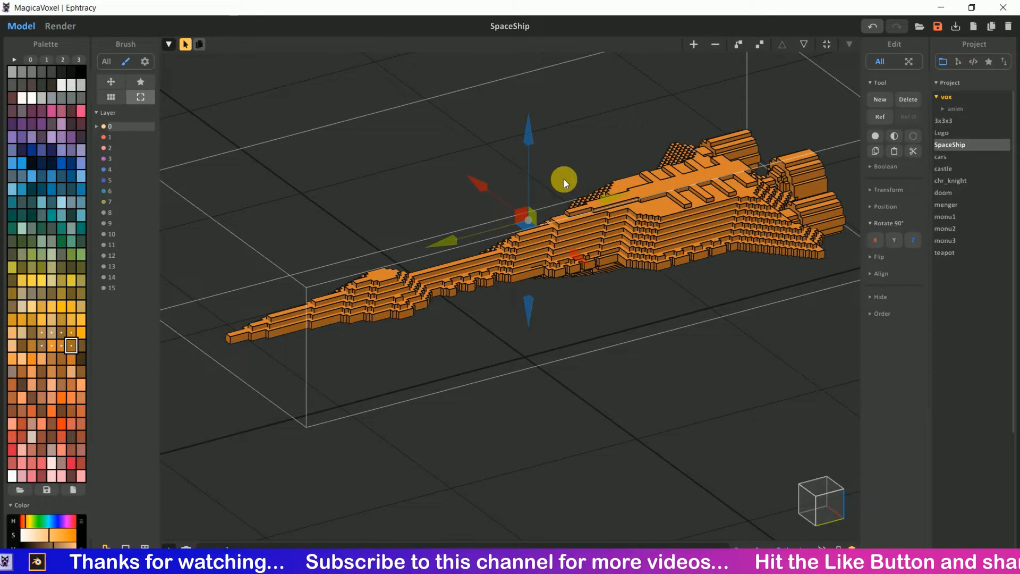
Render the ship and try greyscale palette 2 and mostly empty palette 3 on it
scroll(565, 183, "down", 3)
mouse_move(627, 257)
right_mouse_down()
mouse_move(684, 255)
mouse_move(632, 277)
right_mouse_up()
left_click(62, 27)
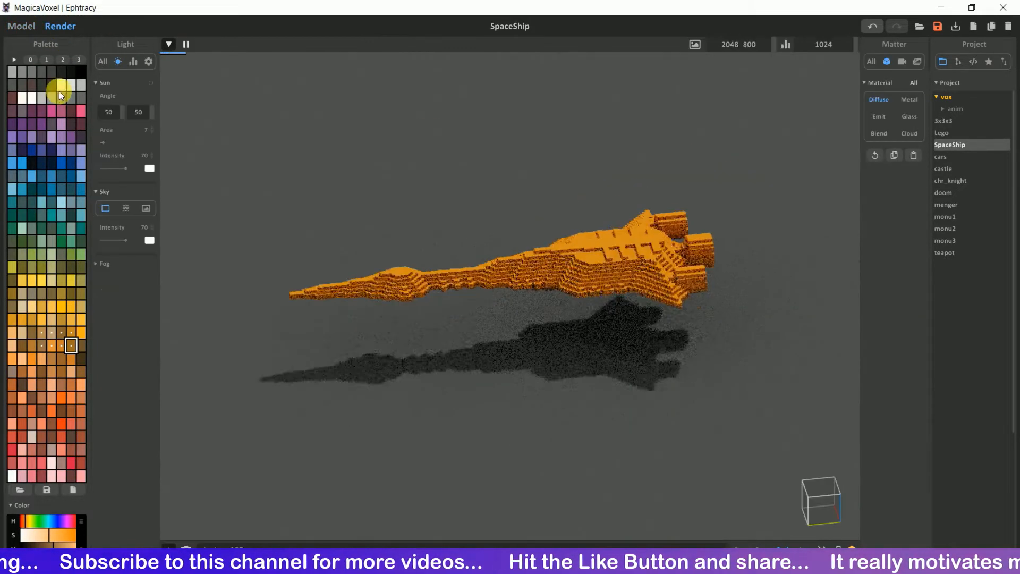
left_click(62, 97)
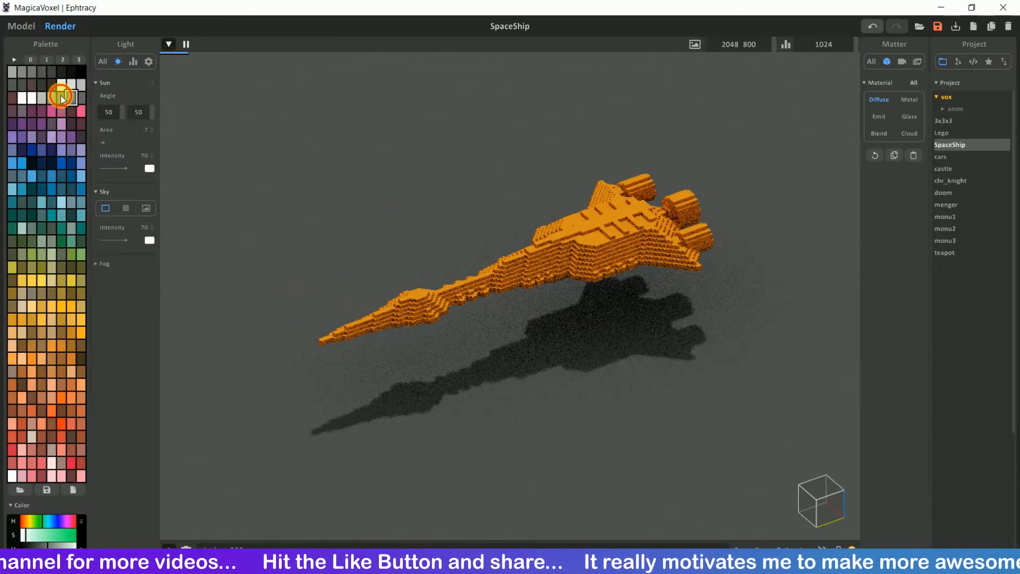
left_click(70, 84)
left_click(18, 58)
right_click(54, 206)
left_click(86, 209)
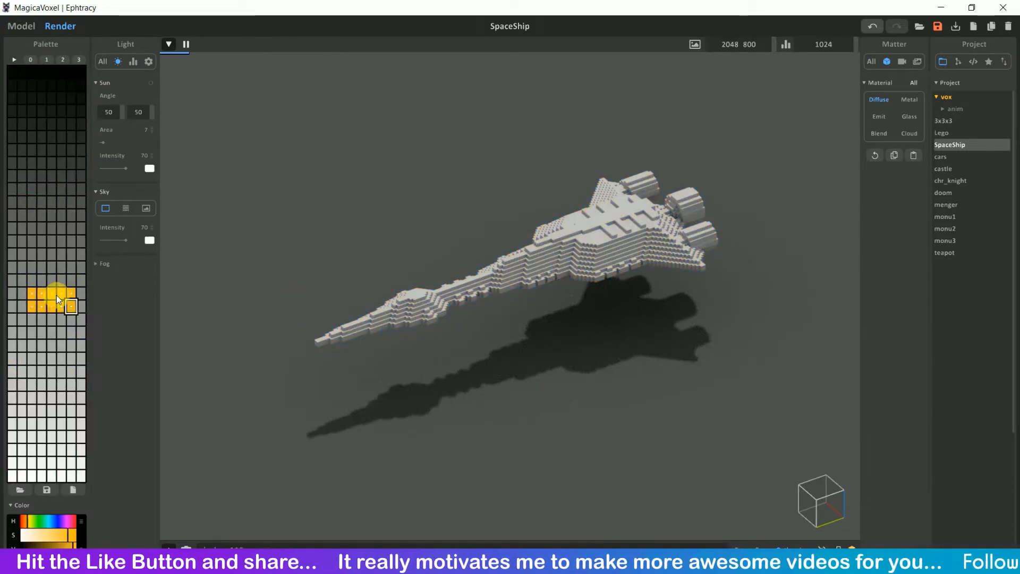
scroll(472, 287, "up", 1)
left_click(54, 320)
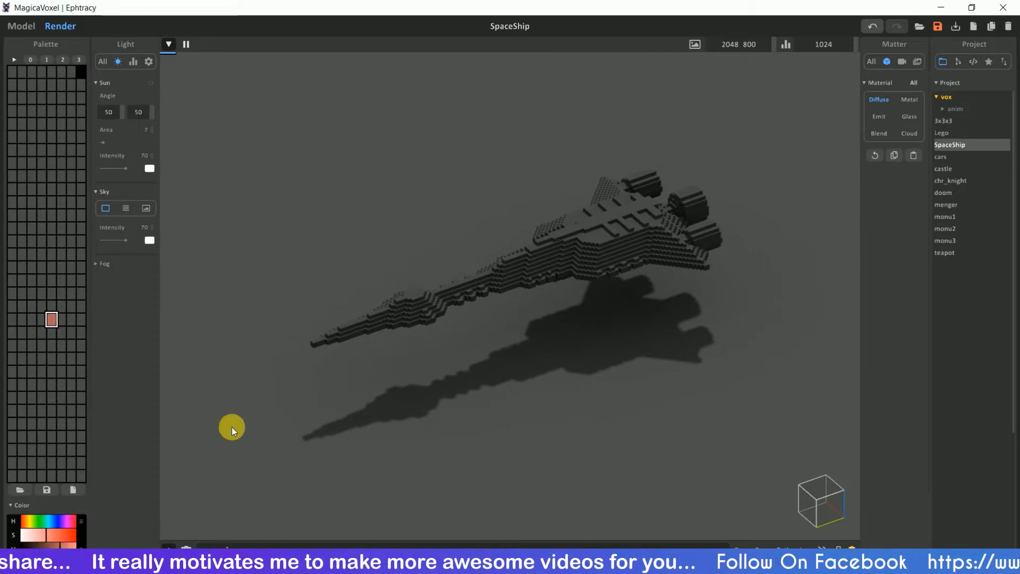
Render the ship with the ground colour changed to a dark blue
key("Tab")
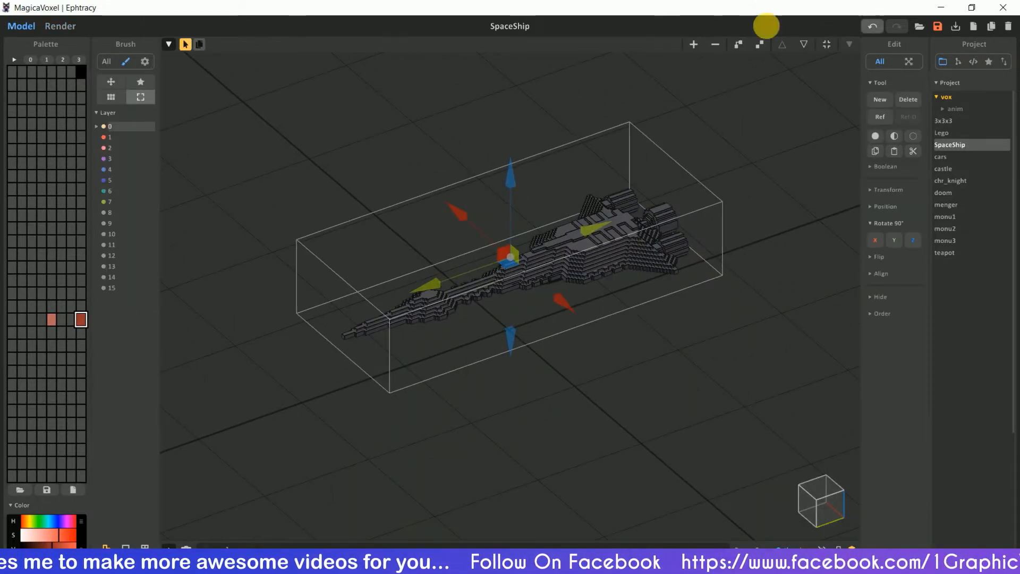
left_click(60, 26)
left_click(149, 62)
left_click(150, 118)
left_click(212, 125)
left_click(222, 141)
left_click_drag(219, 157, 207, 157)
Set the sun's area to about 39 and its colour to pale yellow with hue 64, saturation 143 and value 255
left_click(118, 62)
left_click_drag(103, 143, 120, 143)
left_click(150, 168)
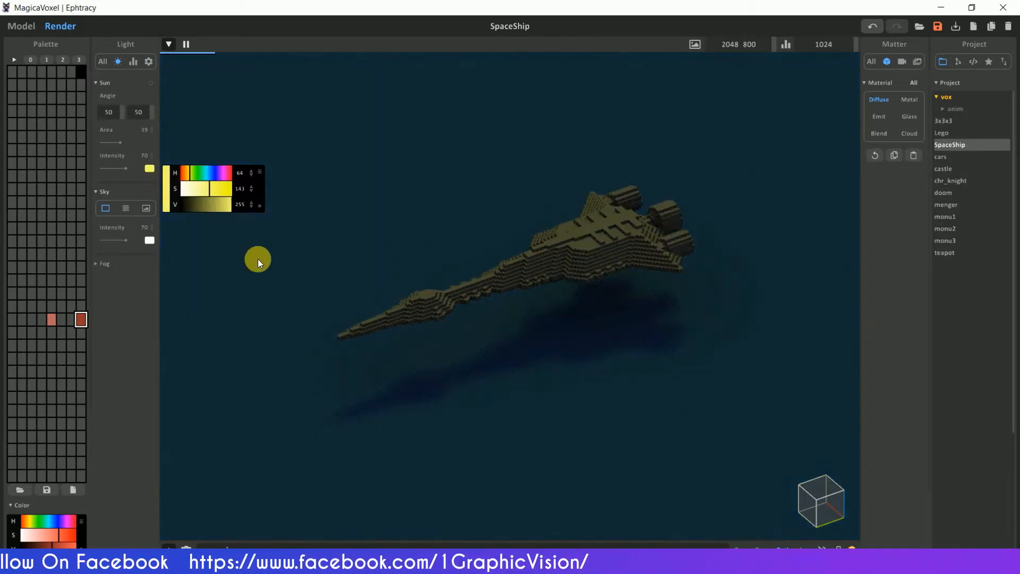
Shift the ground colour towards green, raise the camera's film exposure and set the vignette to 12
left_click(148, 62)
left_click(150, 119)
left_click_drag(225, 141, 212, 142)
middle_click_drag(606, 185, 578, 227)
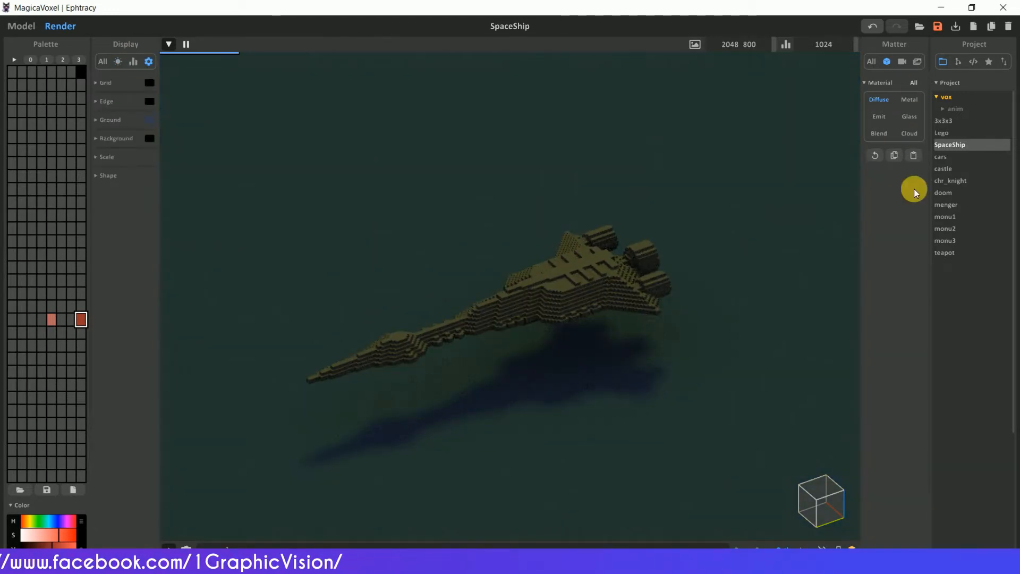
left_click_drag(868, 246, 874, 271)
right_click_drag(487, 198, 487, 161)
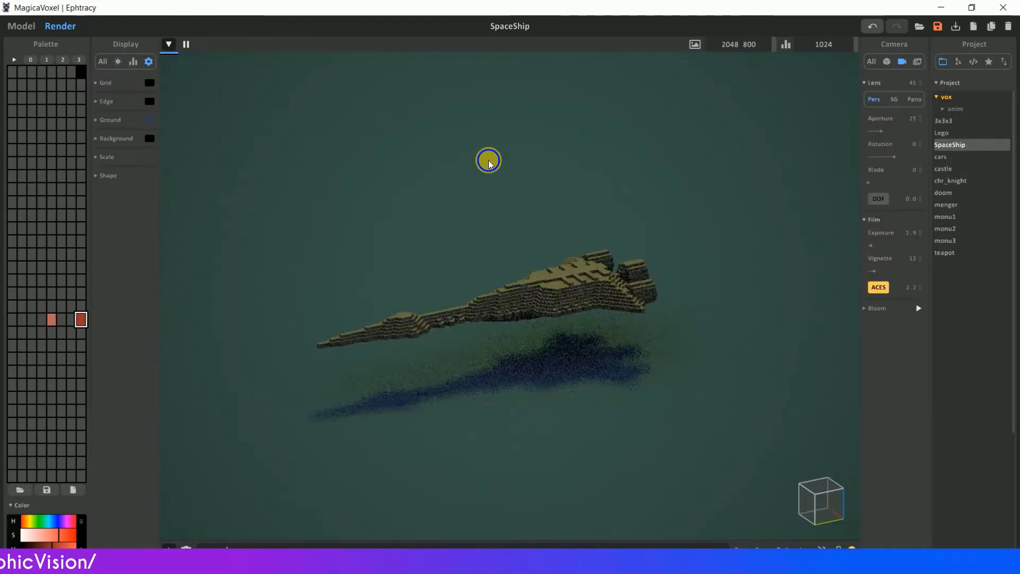
Set the sun's first angle to 25 and its intensity to 93
left_click(118, 61)
left_click_drag(122, 112, 99, 118)
left_click_drag(126, 168, 133, 168)
Ungroup the ship's parts in the model view and set the selected palette 2 swatch to RGB 197, 67, 67
left_click(63, 59)
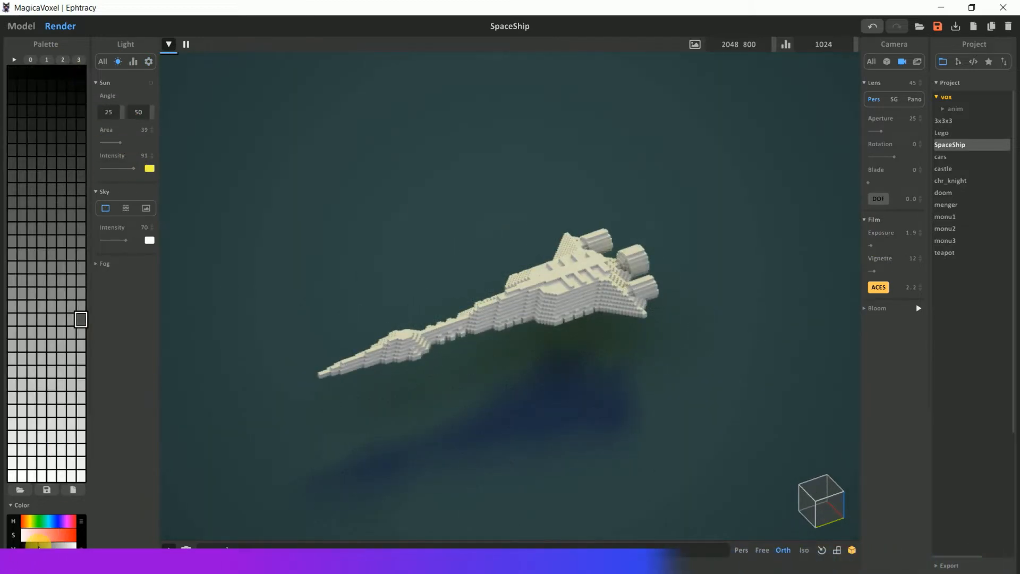
left_click(28, 29)
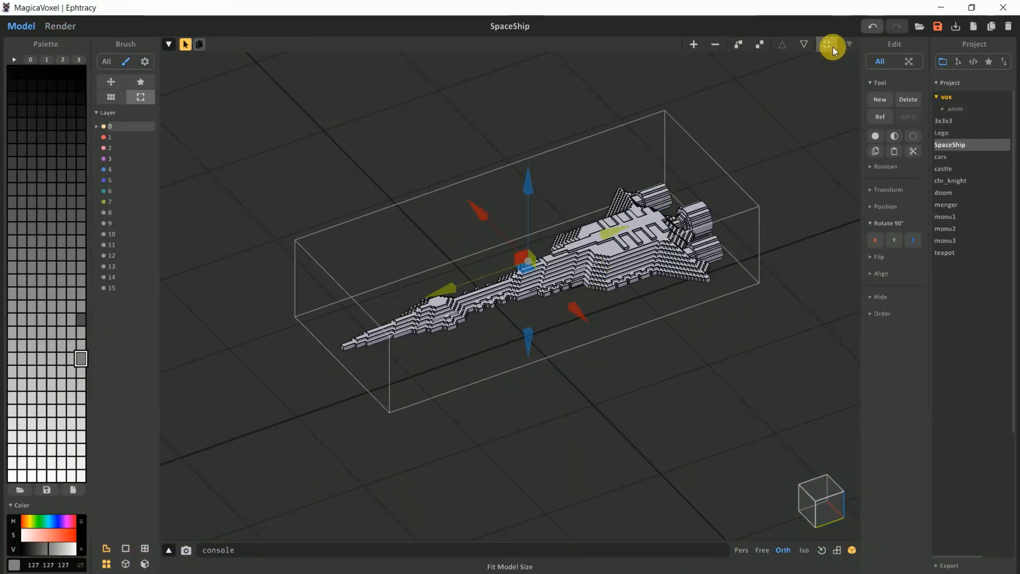
left_click(759, 44)
scroll(173, 286, "up", 3)
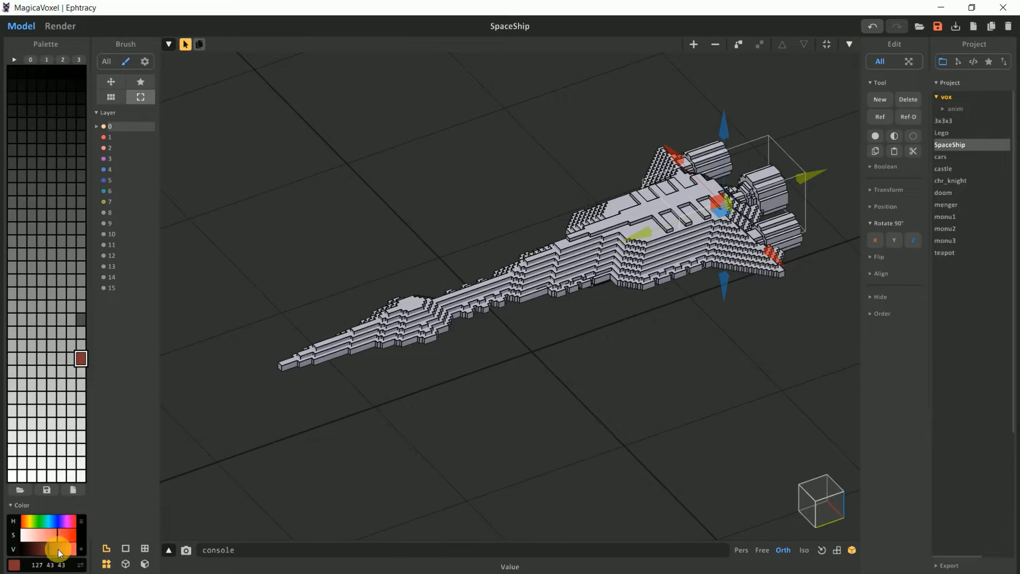
left_click_drag(58, 549, 64, 549)
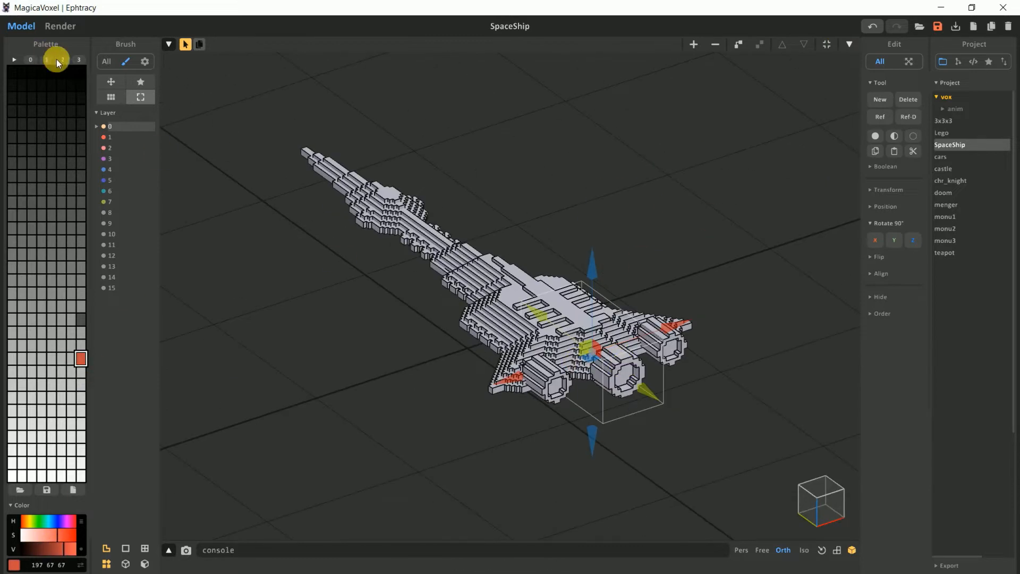
Try palette 0 on the ship, and apply palette 1 with the Move tool active
left_click(50, 60)
left_click(35, 62)
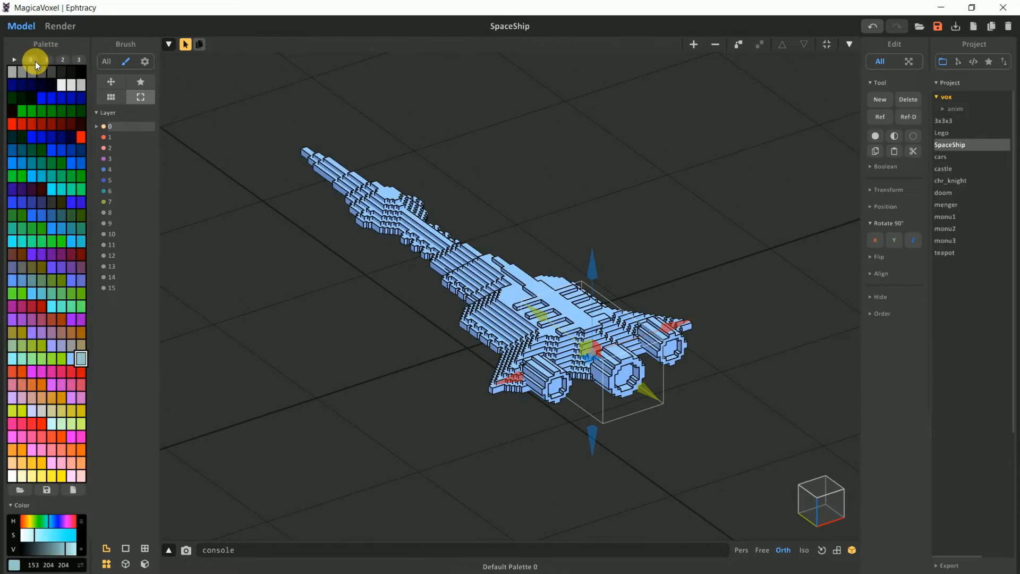
left_click(122, 82)
left_click(47, 62)
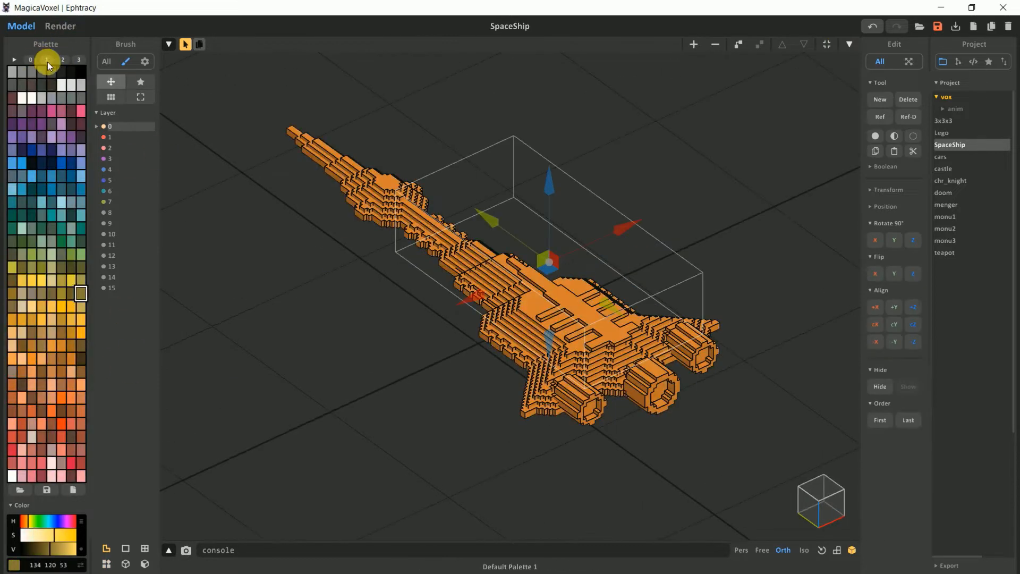
Open the deck-detail volume and fill it with a random mix of a 3 × 3 range of teal and green swatches
left_click(846, 49)
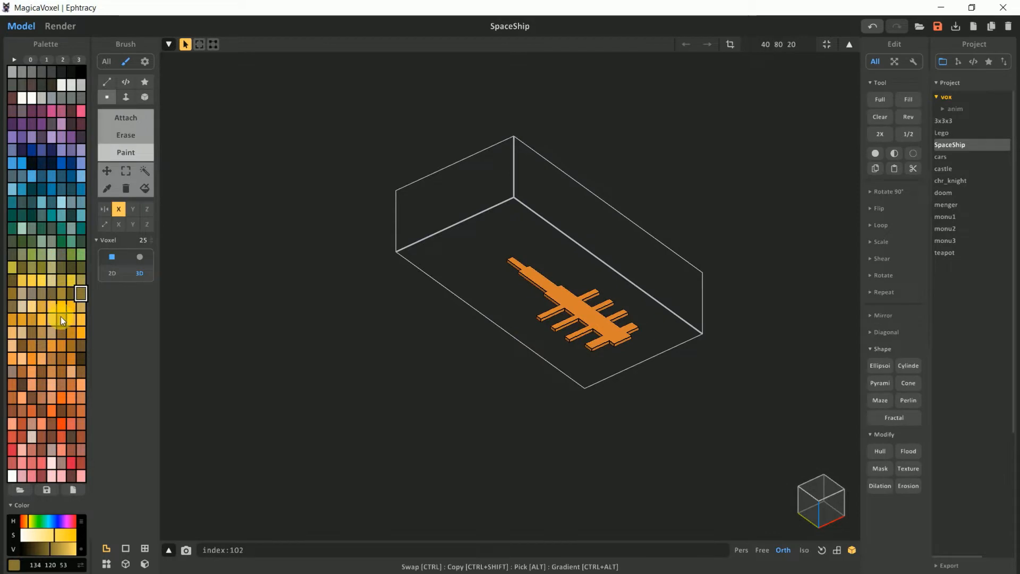
scroll(473, 300, "up", 1)
right_click(70, 231)
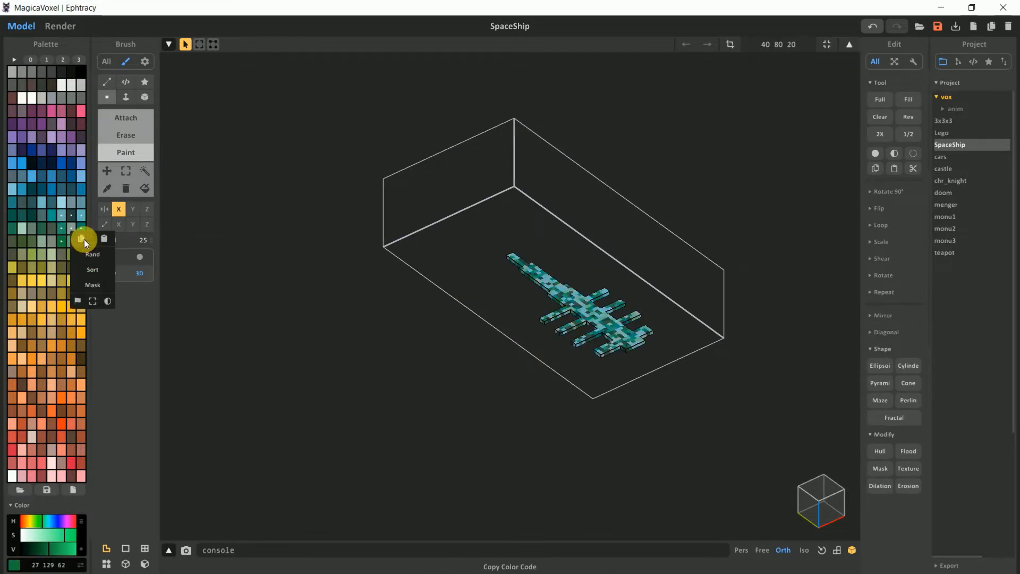
left_click(82, 239)
left_click(845, 49)
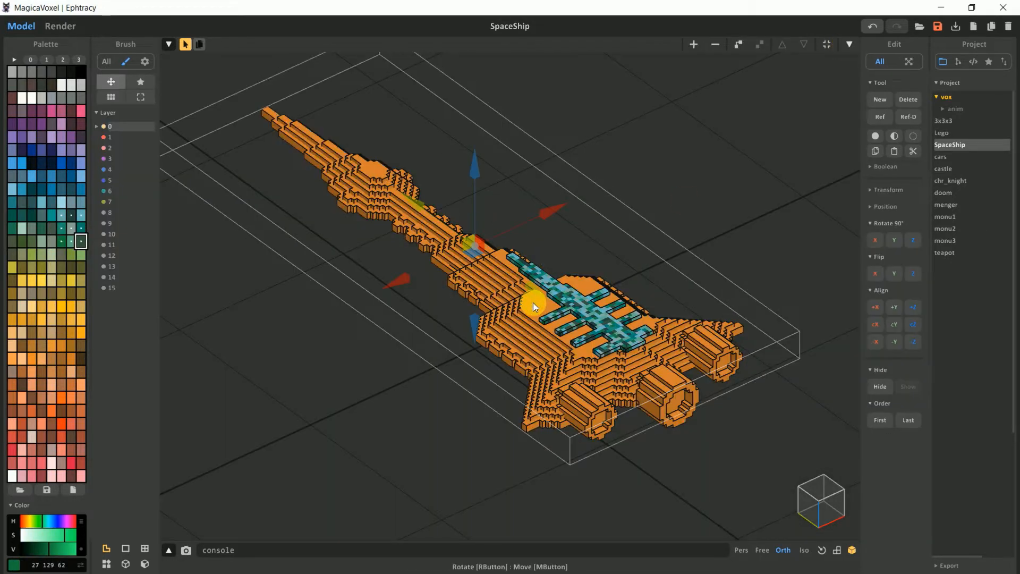
Fill the top hull layer directly below the deck details with the same random teal and green mix
left_click(849, 44)
right_click(83, 229)
left_click(850, 43)
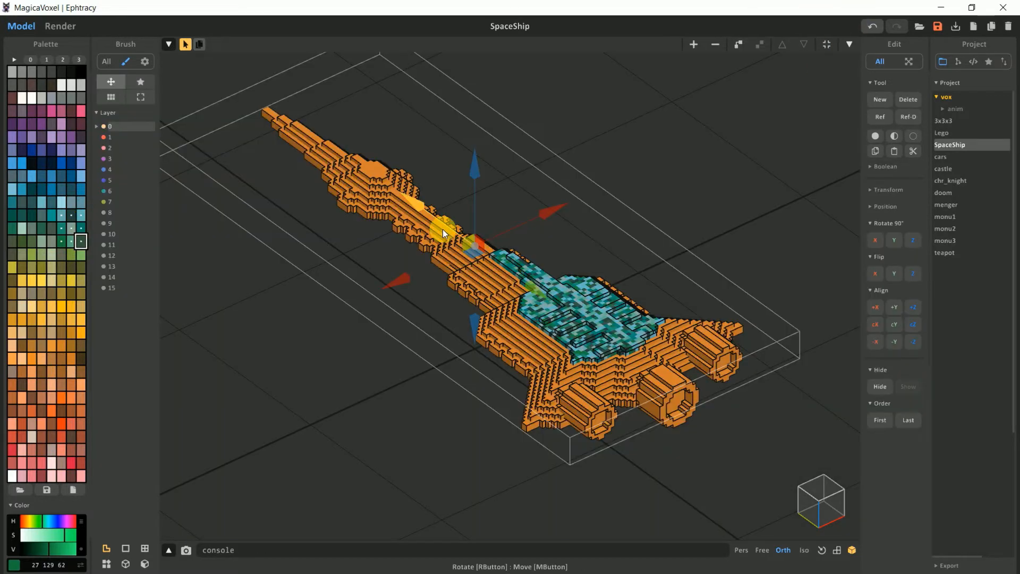
Fill the next hull layer down, with the short stepped front, with the random teal and green mix
right_click_drag(442, 228, 575, 250)
scroll(576, 250, "up", 4)
left_click(576, 250)
left_click(849, 44)
right_click(80, 225)
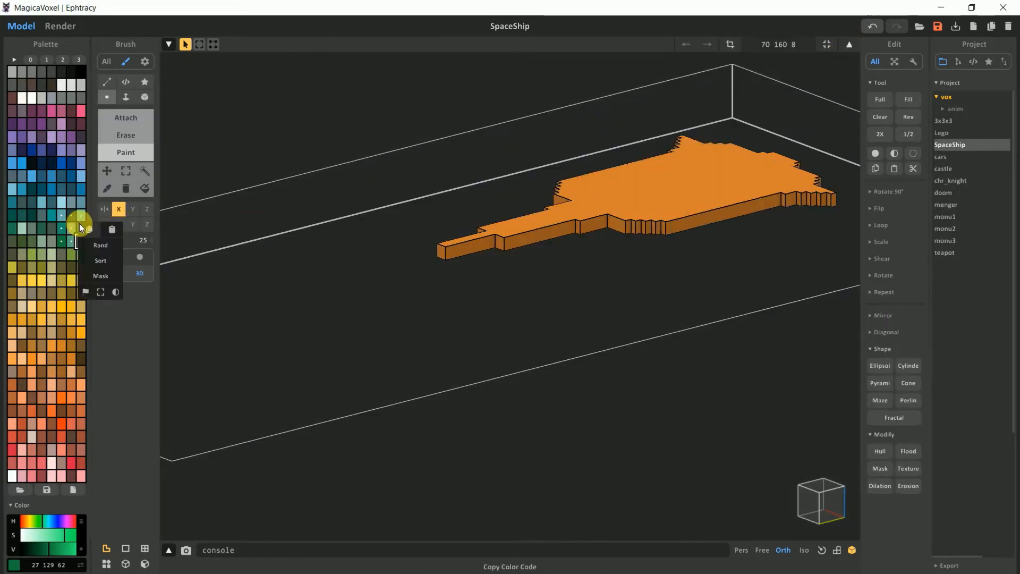
left_click(101, 259)
left_click(849, 45)
Fill the long hull layer that reaches forward past the cockpit bulge with the random teal and green mix
left_click(506, 272)
left_click(849, 45)
right_click(81, 228)
left_click(101, 259)
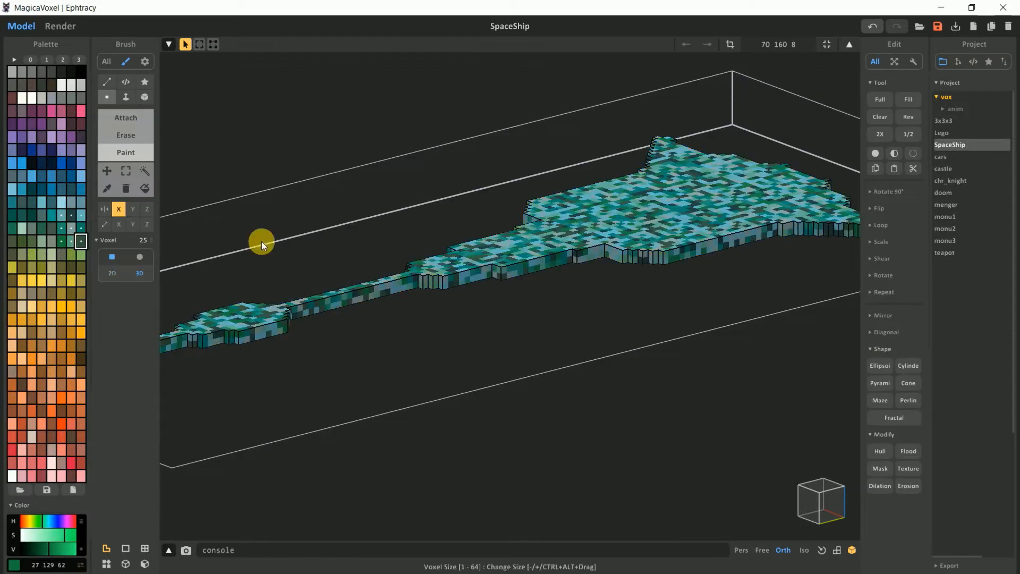
left_click(849, 45)
Fill the remaining orange upper hull layers, including the cockpit top, with the random teal and green mix
left_click(848, 45)
right_click(80, 240)
left_click(101, 260)
left_click(849, 45)
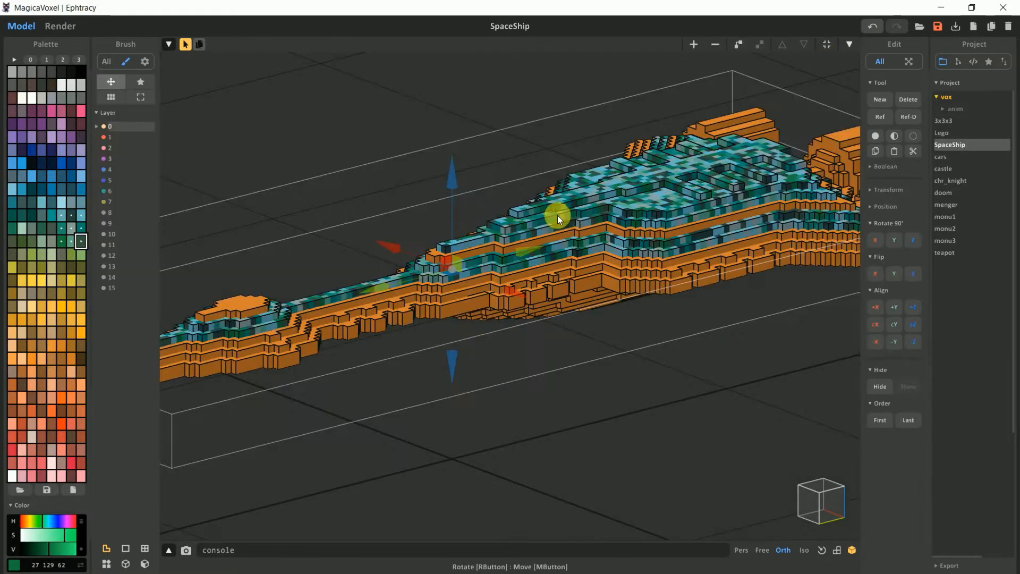
left_click(849, 45)
right_click(80, 240)
left_click(95, 255)
left_click(849, 44)
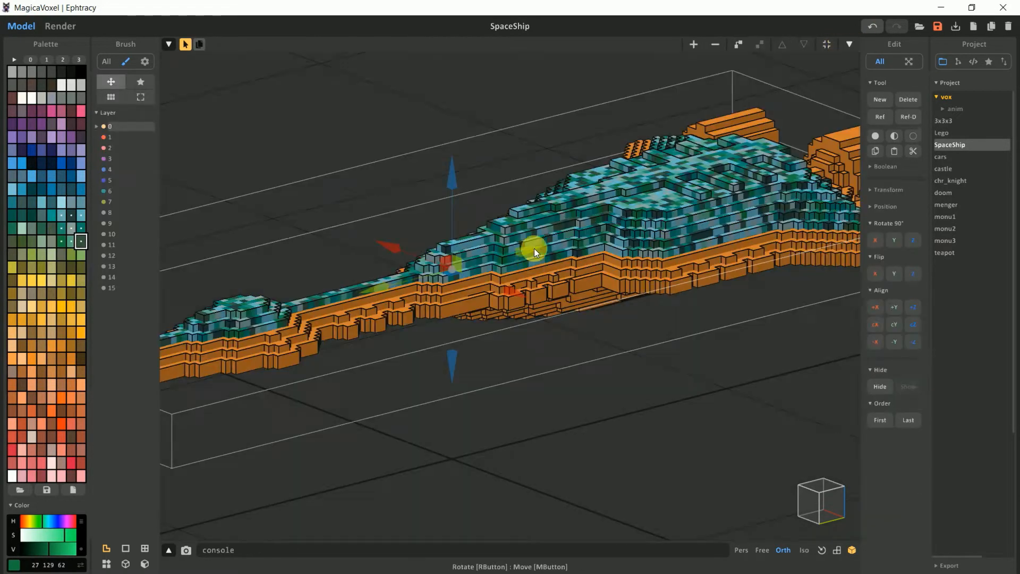
Fill a wide lower hull layer with the random teal and green mix, and reduce the Attach voxel brush to size 1
left_click(849, 44)
right_click(81, 240)
left_click(92, 258)
left_click(133, 119)
key("bracketleft")
key("bracketleft")
key("bracketleft")
key("bracketleft")
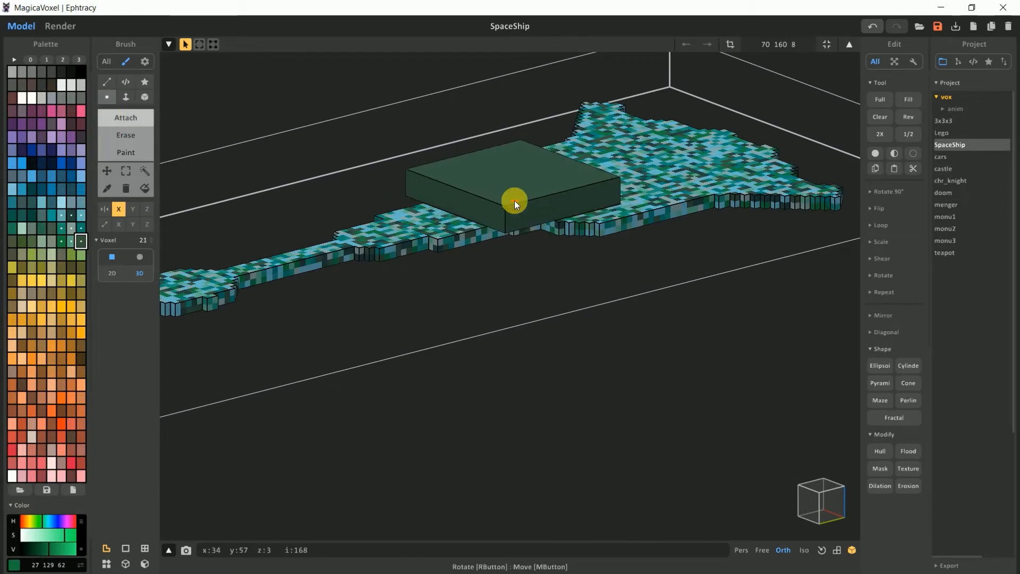
key("Tab")
Fill the last two lower hull layers on the ship's sides with the random teal and green mix
left_click(849, 45)
right_click(80, 242)
left_click(90, 255)
left_click(849, 45)
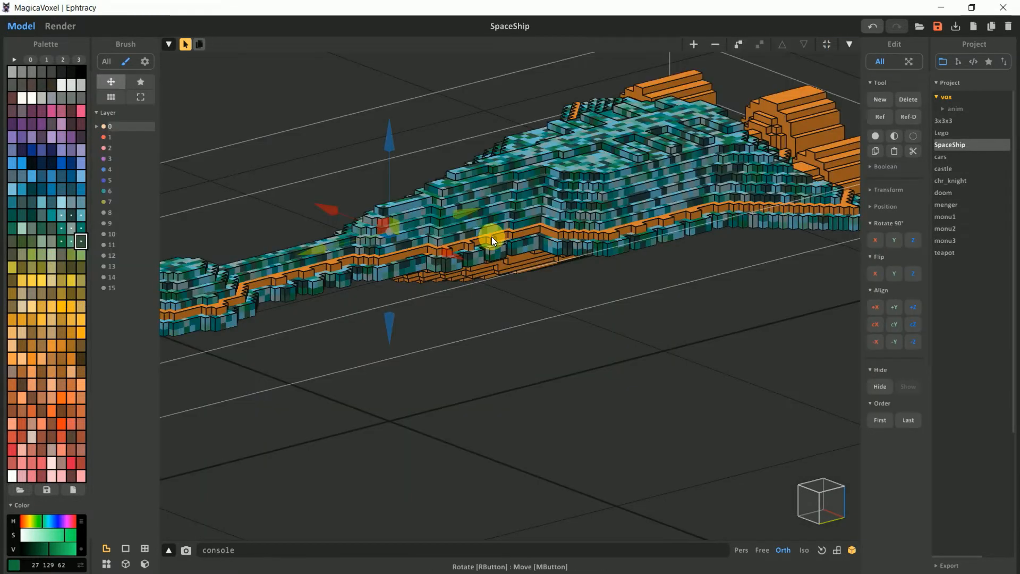
left_click(850, 45)
right_click(80, 240)
left_click(90, 257)
left_click(849, 44)
Fill the rounded ellipsoid belly under the hull with the random teal and green mix
right_click_drag(532, 245, 526, 160)
left_click(523, 234)
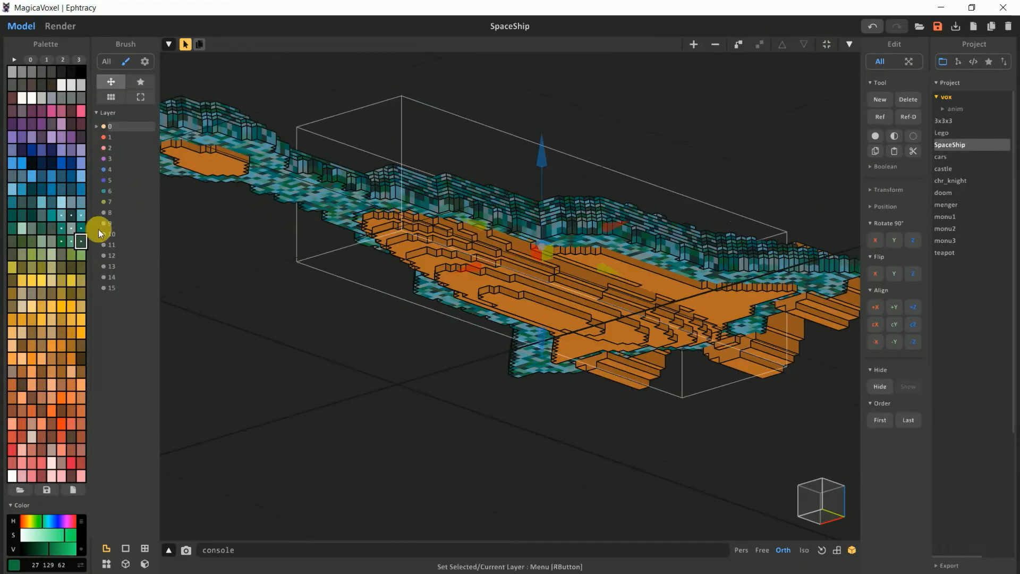
left_click(849, 45)
right_click(79, 227)
left_click(92, 289)
left_click(849, 44)
Fill the flat bottom hull layer with its separate nose piece with the random teal and green mix
left_click(227, 162)
left_click(849, 45)
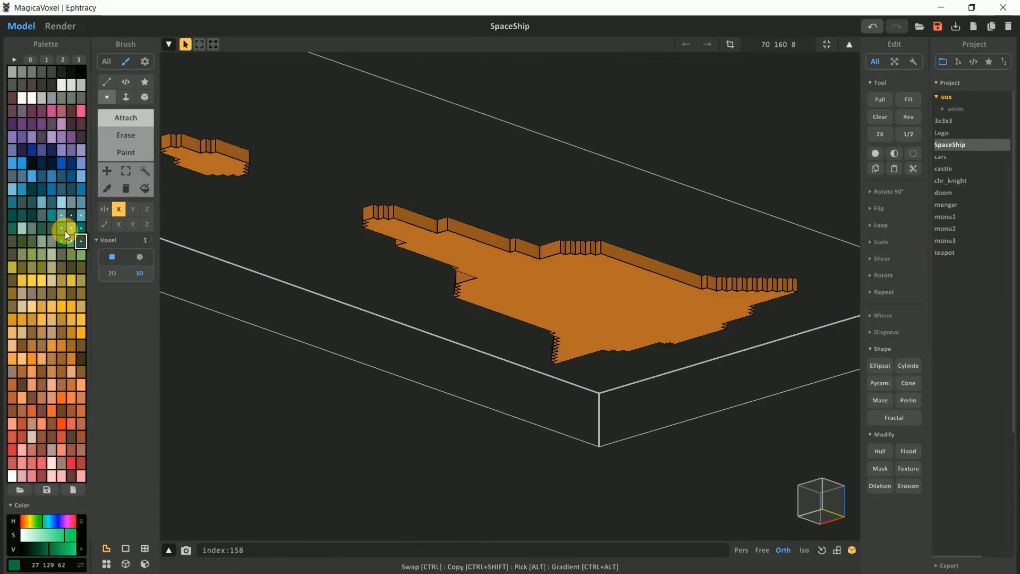
right_click(65, 230)
left_click(79, 294)
left_click(849, 44)
Fill the nearest side engine at the ship's rear with the random teal and green mix
right_click_drag(645, 154, 662, 226)
scroll(662, 226, "up", 5)
middle_click_drag(662, 225, 414, 250)
left_click(408, 260)
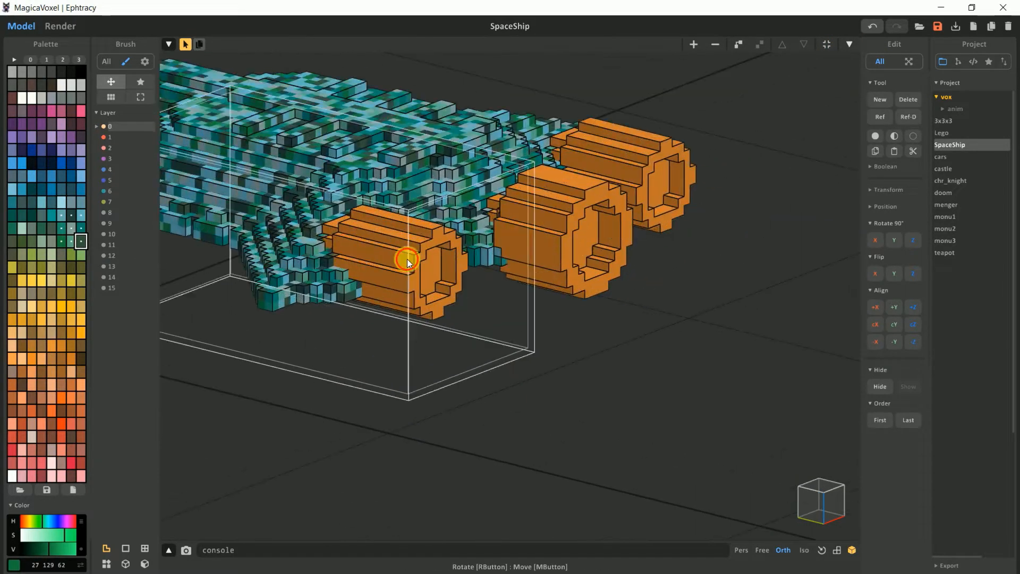
left_click(850, 44)
right_click(69, 232)
left_click(83, 292)
left_click(849, 44)
Fill the middle rear engine with the random teal and green mix
left_click(558, 234)
left_click(850, 44)
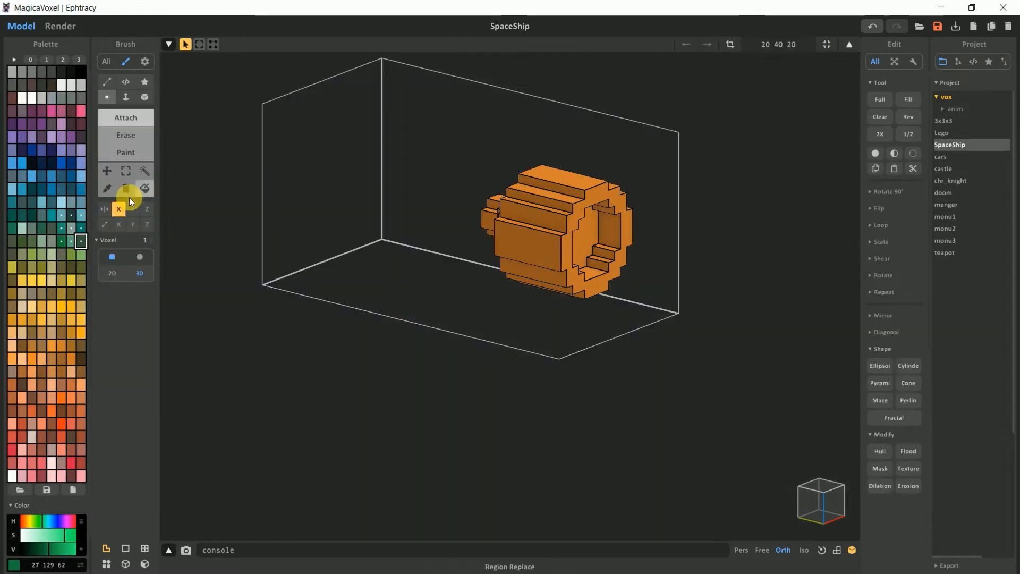
right_click(74, 227)
left_click(88, 287)
left_click(850, 44)
Fill the remaining orange side engine with the random teal and green mix
right_click_drag(677, 160, 544, 211)
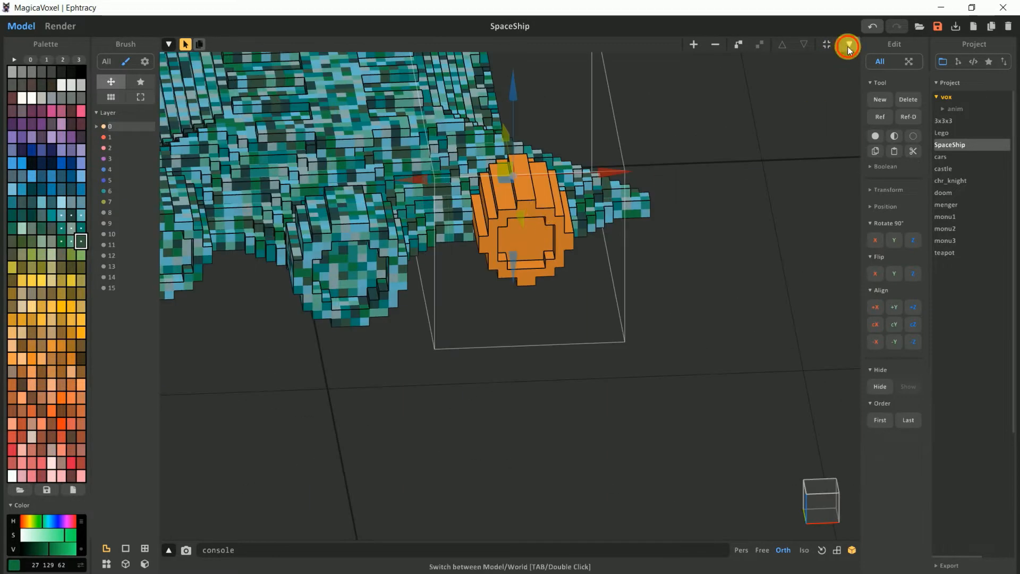
left_click(848, 47)
right_click(76, 219)
left_click(90, 280)
left_click(849, 44)
Show the voxel grid on the ship, keeping the voxel edges displayed
scroll(310, 253, "down", 5)
right_click_drag(311, 254, 266, 242)
scroll(266, 242, "up", 5)
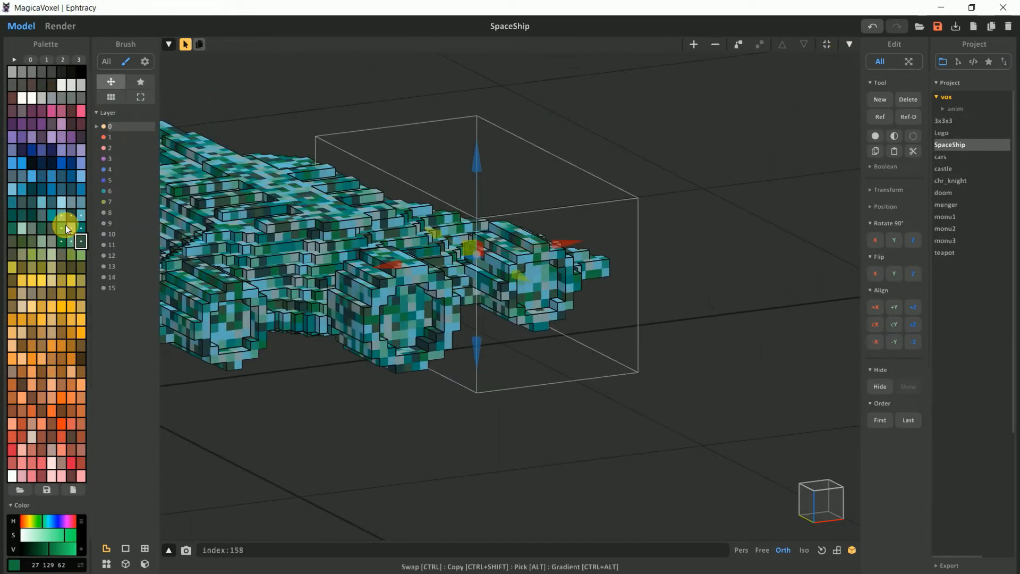
right_click_drag(396, 287, 733, 257)
left_click(113, 550)
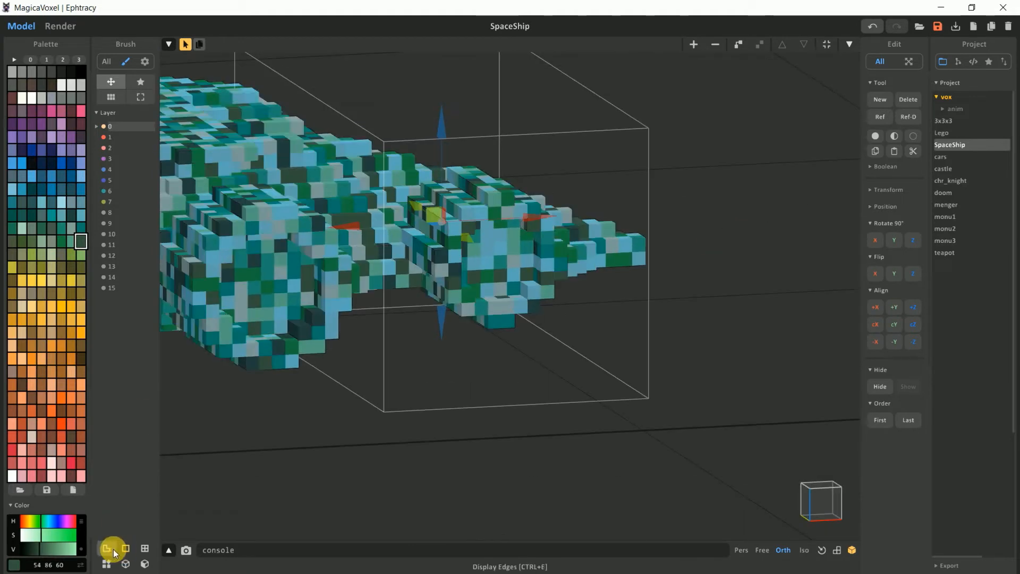
left_click(114, 550)
left_click(140, 549)
Open the last recoloured side engine and paint its rear rim dark navy (RGB 8, 25, 45) with the face brush and X mirroring
scroll(223, 340, "up", 1)
left_click(53, 159)
scroll(581, 266, "up", 2)
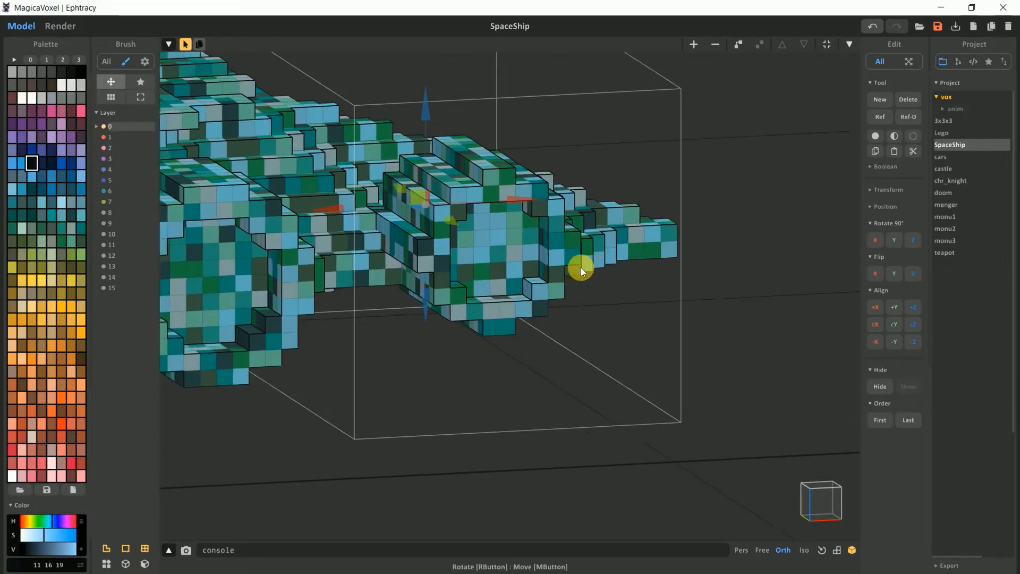
key("Tab")
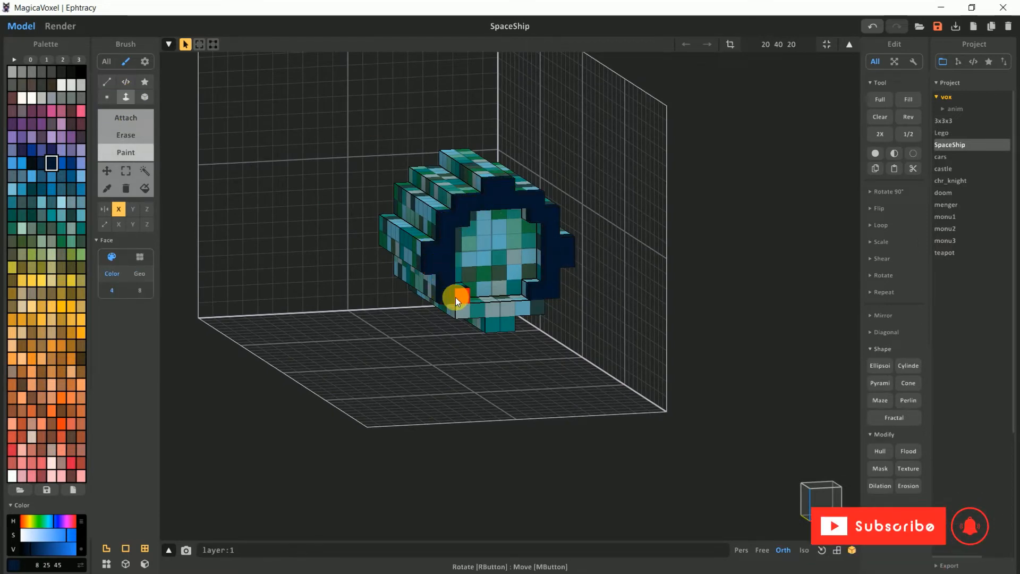
right_click_drag(455, 298, 553, 255)
scroll(420, 162, "up", 3)
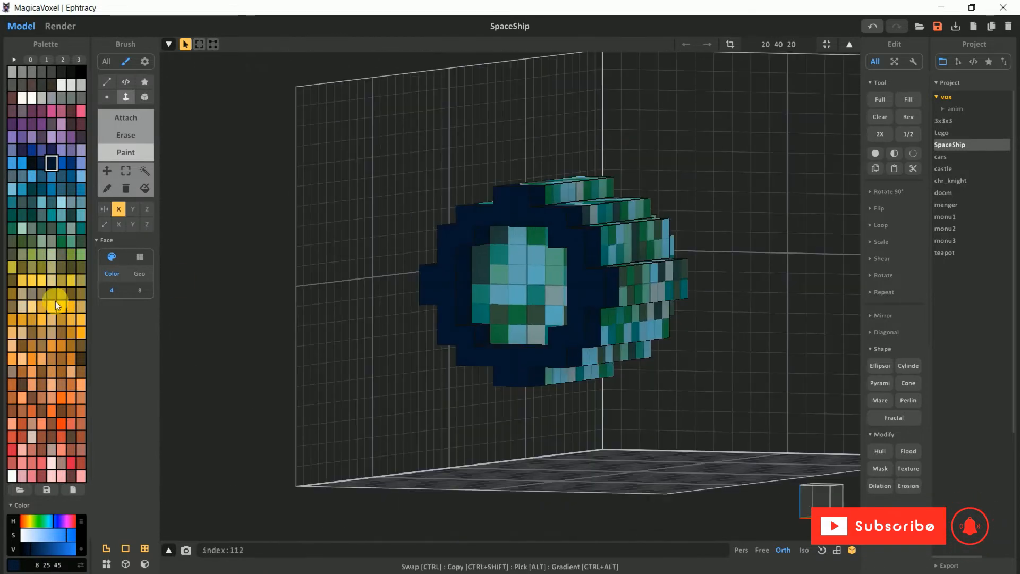
Paint the inner nozzle faces of the open engine and the next engine orange (RGB 255, 177, 27)
left_click(80, 333)
right_click_drag(468, 286, 499, 277)
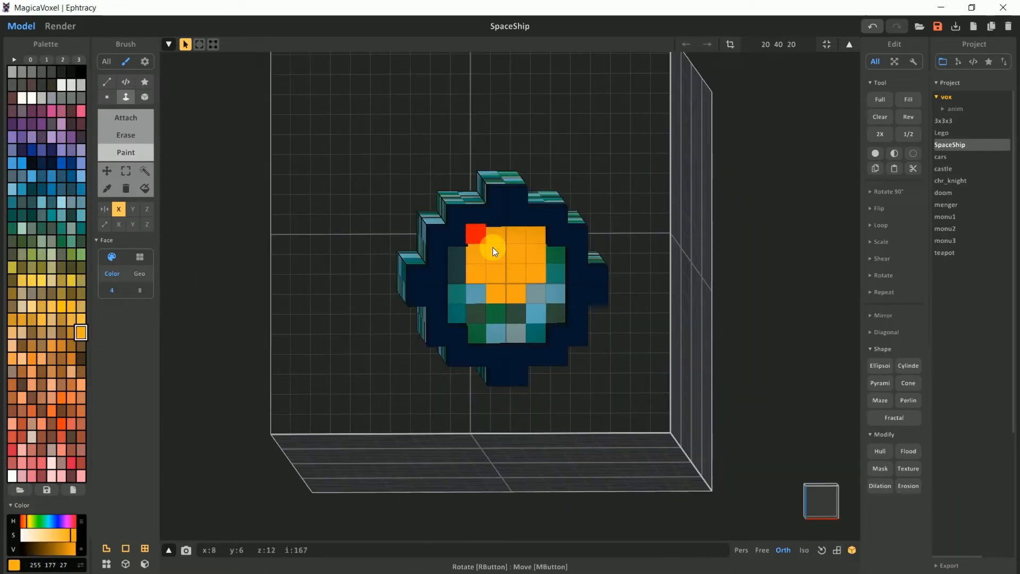
right_click_drag(457, 308, 508, 276)
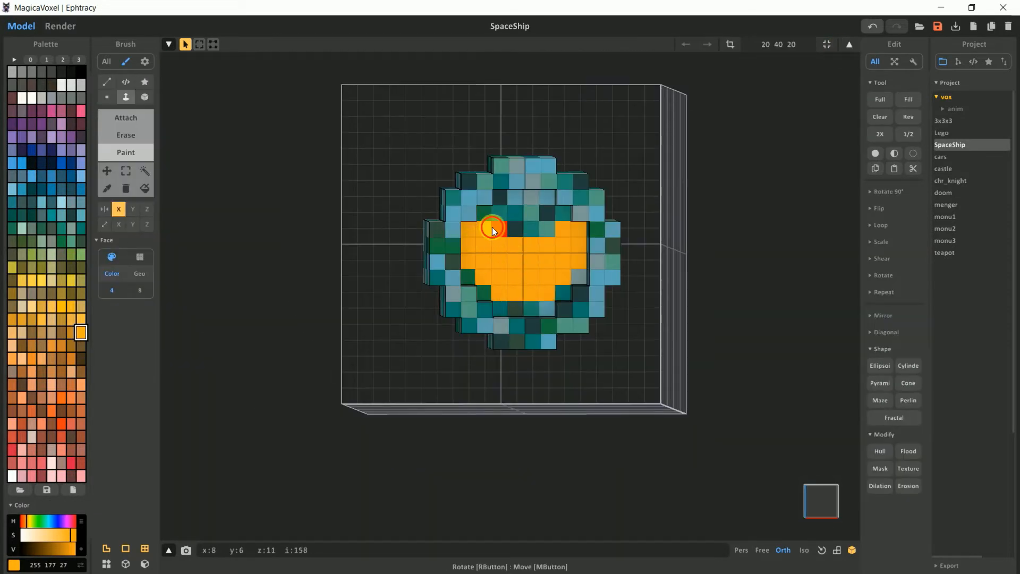
right_click_drag(552, 303, 460, 288)
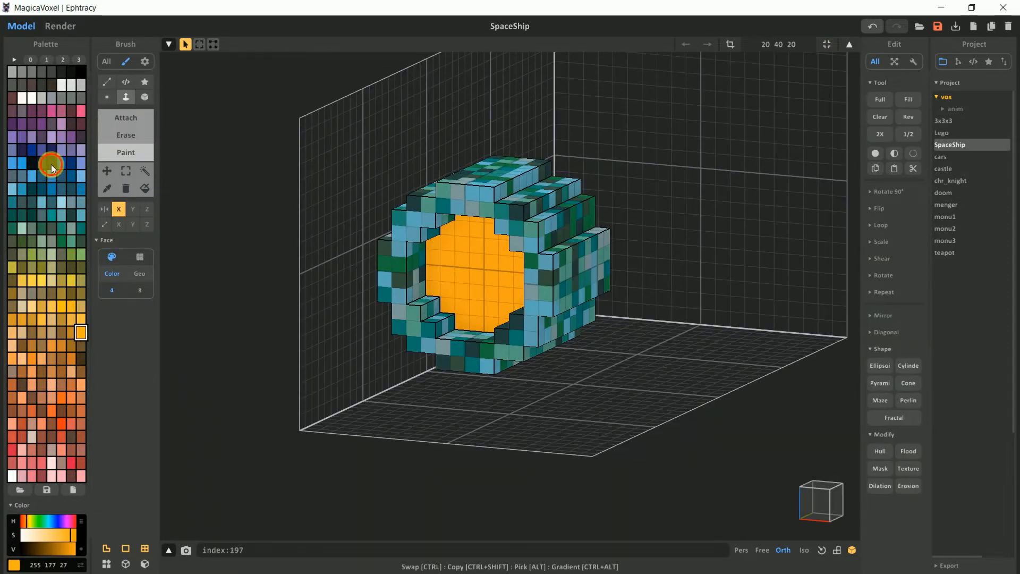
Paint the second engine's rear rim dark navy (RGB 8, 25, 45) and extend the navy band over its outer shell
right_click_drag(458, 206, 518, 222)
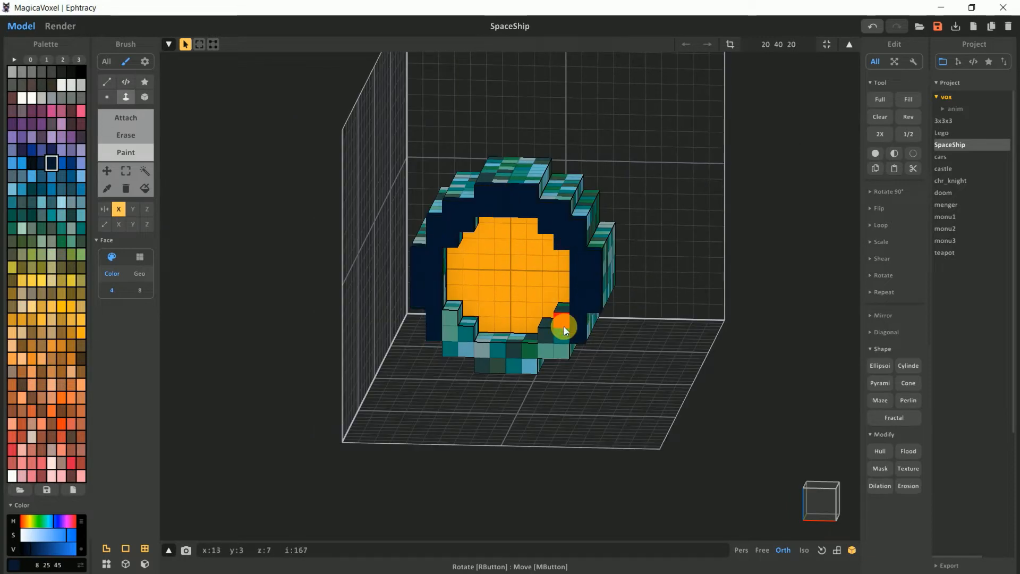
right_click_drag(563, 326, 652, 287)
right_click_drag(619, 168, 417, 250)
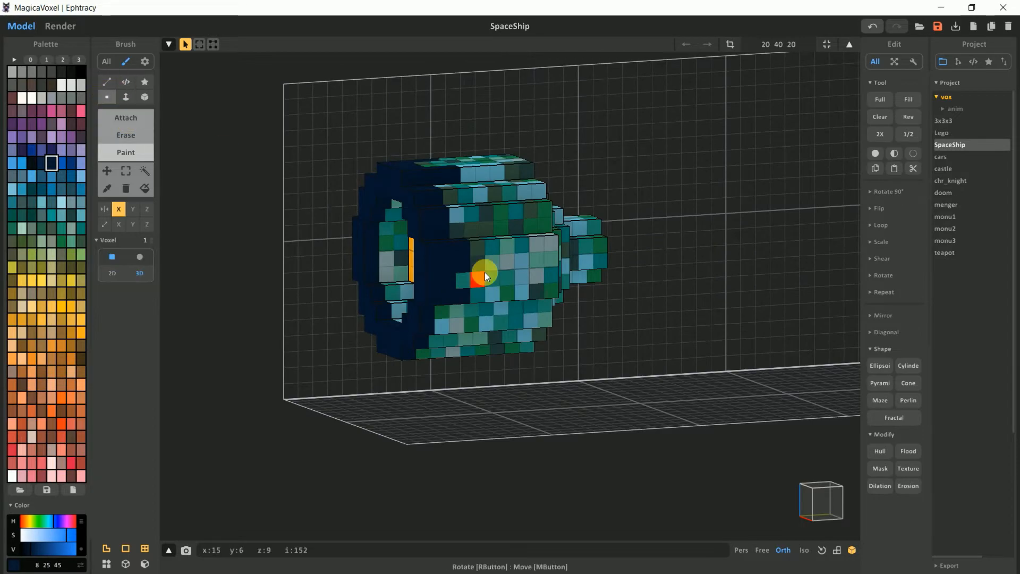
right_click_drag(484, 272, 679, 222)
right_click_drag(658, 336, 519, 260)
Paint the remaining engine's rear rim dark navy and its nozzle face orange (RGB 255, 177, 27) with X mirroring
left_click(820, 473)
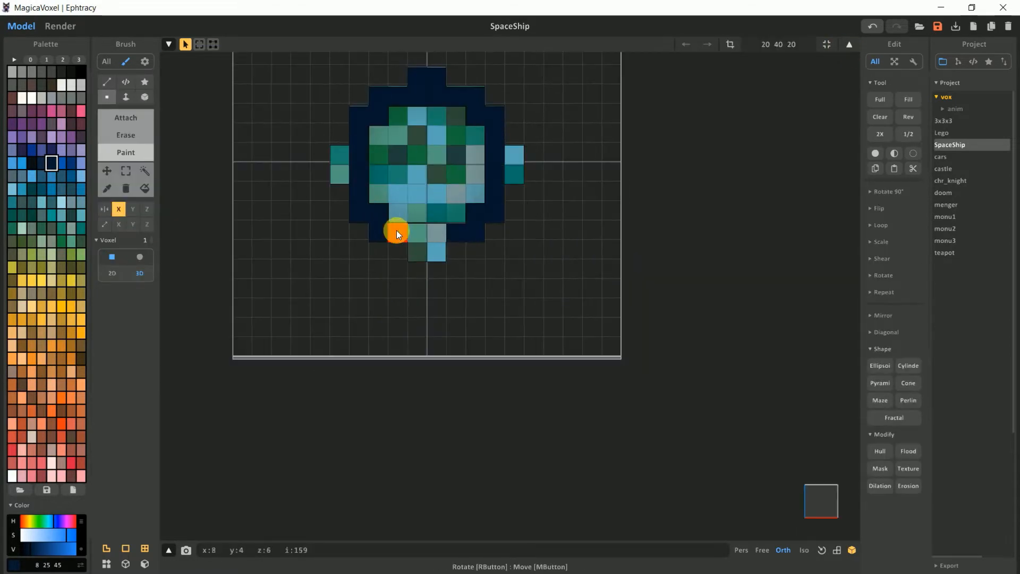
mouse_move(396, 231)
right_mouse_down()
mouse_move(551, 155)
mouse_move(576, 242)
mouse_move(363, 228)
mouse_move(475, 193)
mouse_move(582, 253)
mouse_move(654, 212)
right_mouse_up()
left_click(80, 332)
right_click_drag(542, 250, 507, 212)
left_click(506, 210)
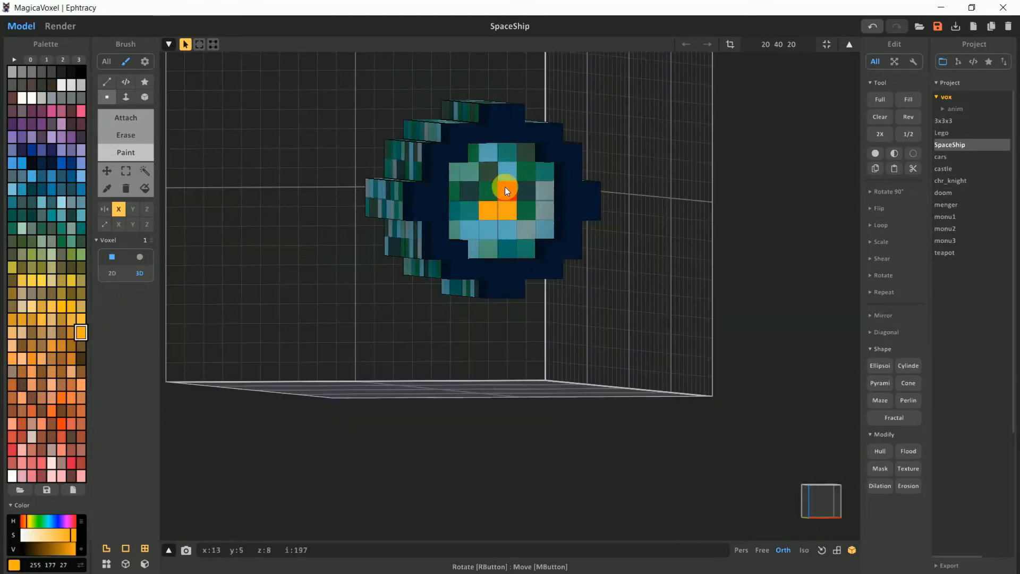
right_click_drag(479, 244, 461, 245)
mouse_move(480, 234)
left_mouse_down()
mouse_move(478, 207)
mouse_move(460, 218)
mouse_move(460, 233)
left_mouse_up()
Return to the whole ship and render it from behind with its engine nozzles in view
key("Tab")
mouse_move(462, 233)
right_mouse_down()
mouse_move(678, 232)
mouse_move(366, 264)
mouse_move(679, 262)
mouse_move(590, 298)
right_mouse_up()
scroll(526, 266, "down", 3)
left_click(60, 26)
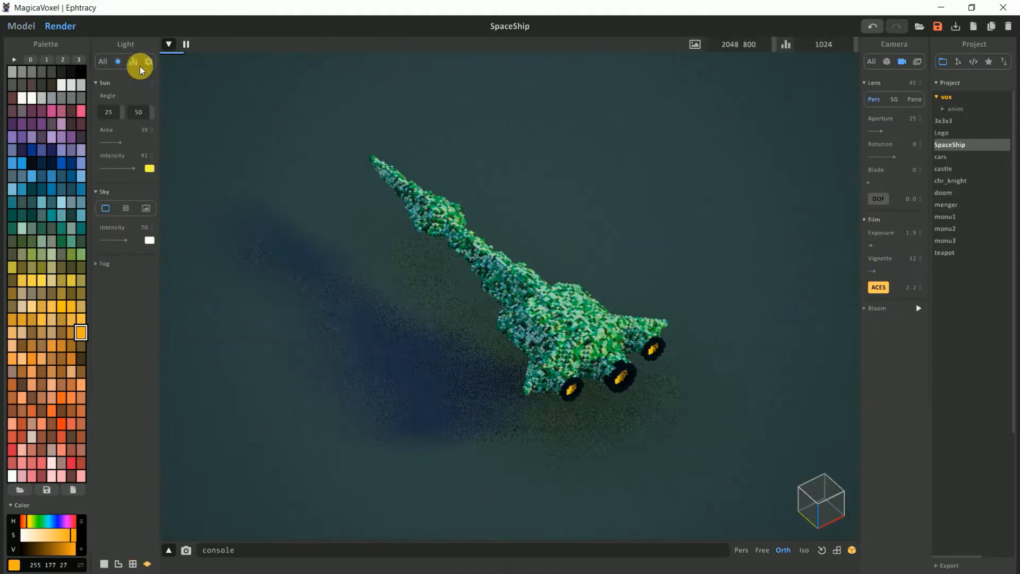
Show the voxel edges in the render and set their width to 0.08
left_click(95, 101)
left_click(118, 564)
scroll(271, 278, "up", 1)
mouse_move(152, 119)
left_mouse_down()
mouse_move(155, 158)
mouse_move(159, 116)
left_mouse_up()
scroll(514, 230, "up", 2)
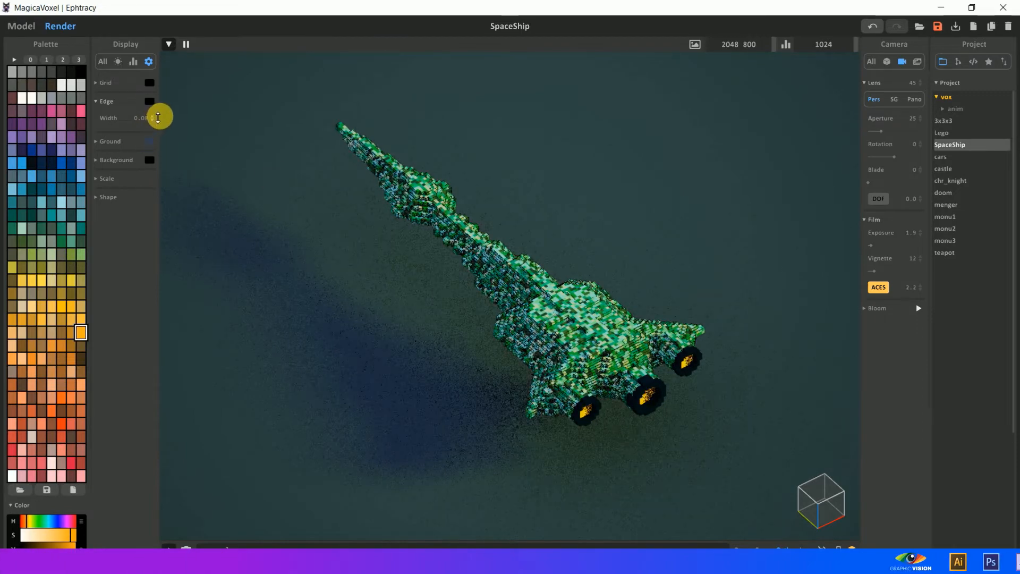
Give the orange nozzle colour an Emit material with emission 48 and power 2
mouse_move(579, 297)
right_mouse_down()
mouse_move(644, 241)
mouse_move(568, 292)
right_mouse_up()
left_click(872, 62)
left_click(880, 120)
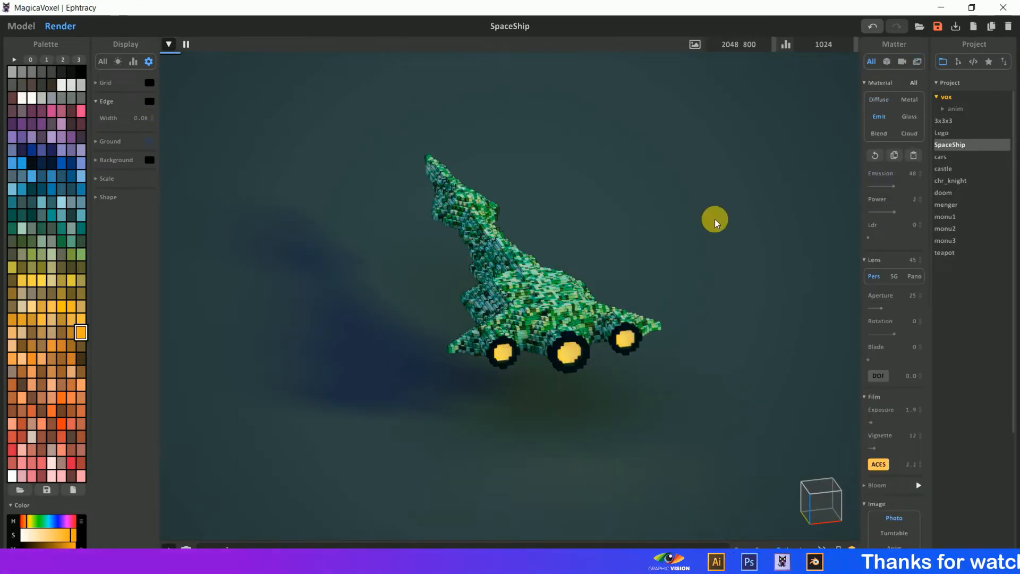
Shift the glowing nozzle colour through red to green (RGB 98, 173, 0)
left_click_drag(26, 521, 22, 521)
scroll(549, 358, "up", 1)
left_click_drag(69, 547, 59, 547)
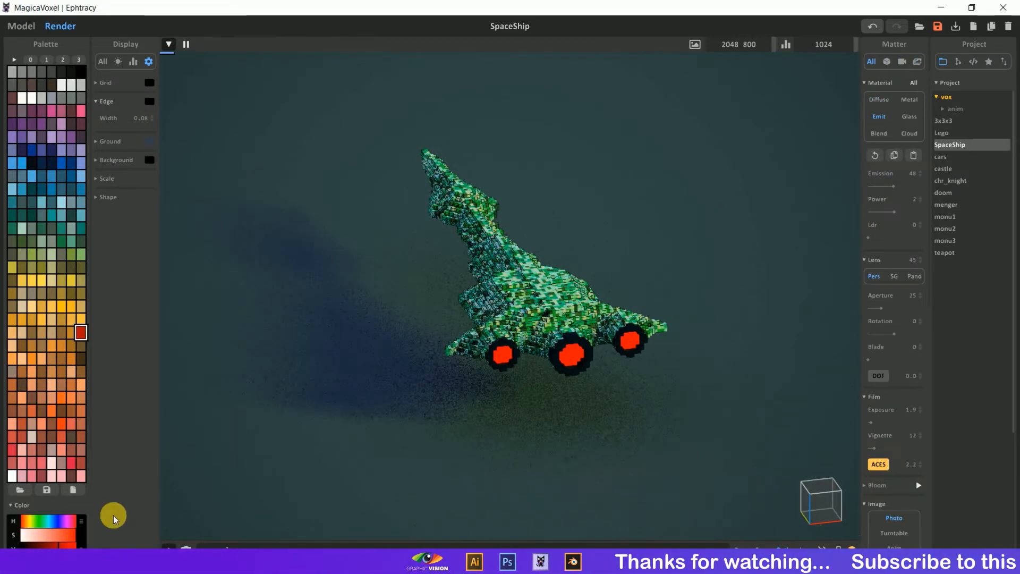
left_click_drag(113, 517, 440, 322)
scroll(398, 364, "down", 3)
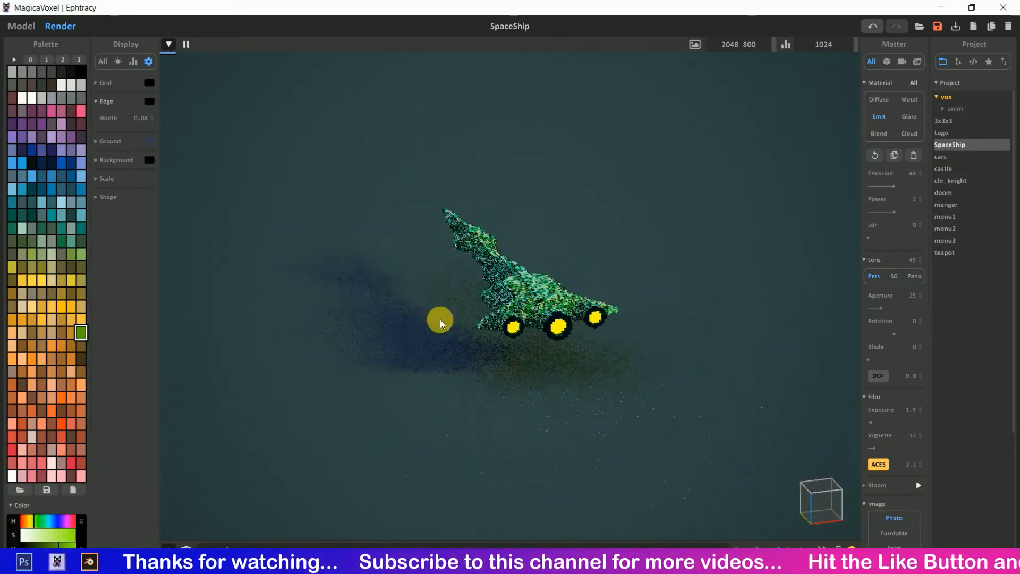
Set the sky light intensity to 22 for a darker render
left_click(23, 26)
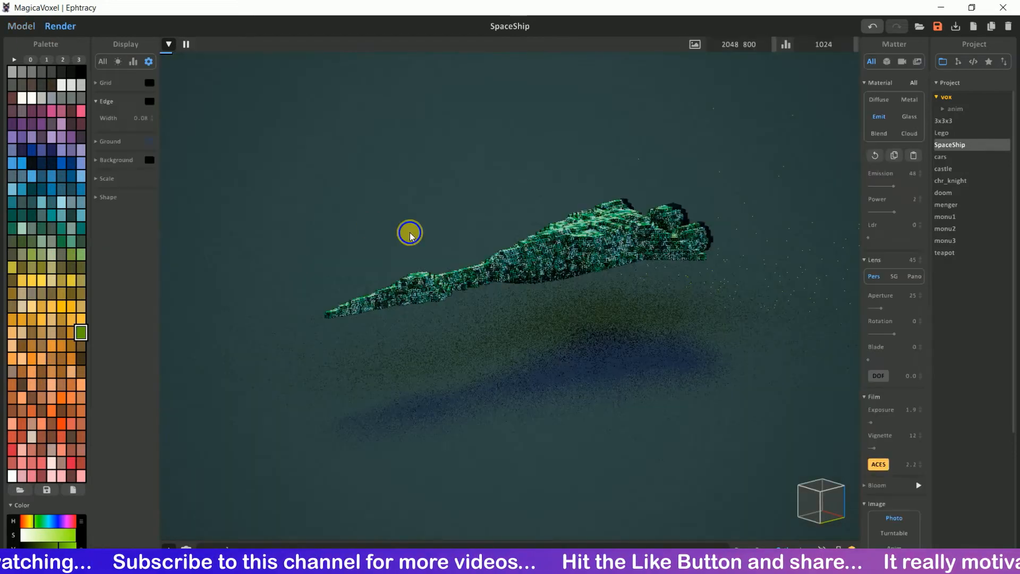
right_click_drag(410, 232, 408, 242)
left_click(118, 61)
right_click_drag(342, 239, 574, 252)
Show the render grid with spacing 24 and line width 0.12, and set the edge width to 0.16
left_click(149, 61)
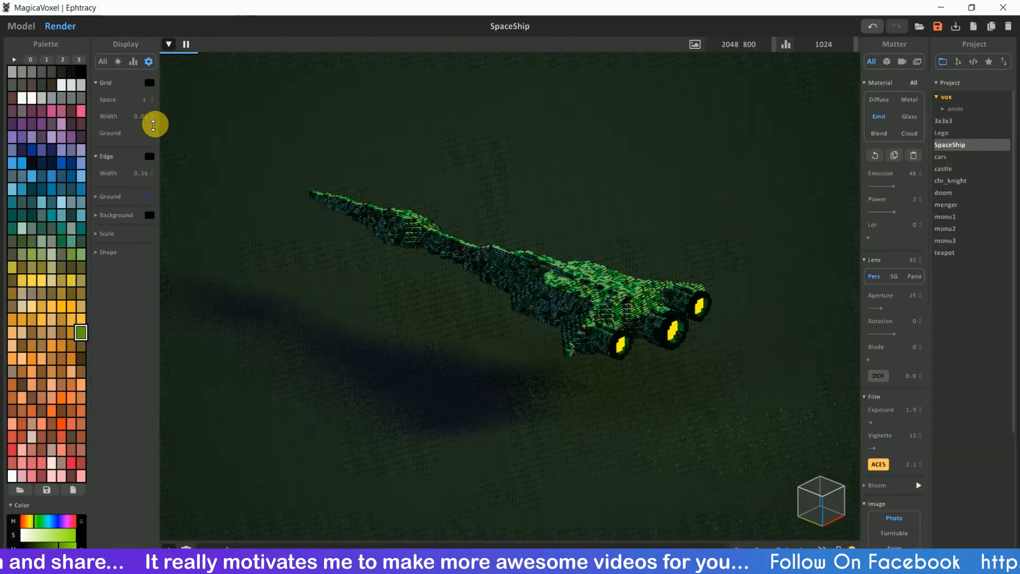
left_click(152, 119)
scroll(149, 138, "up", 4)
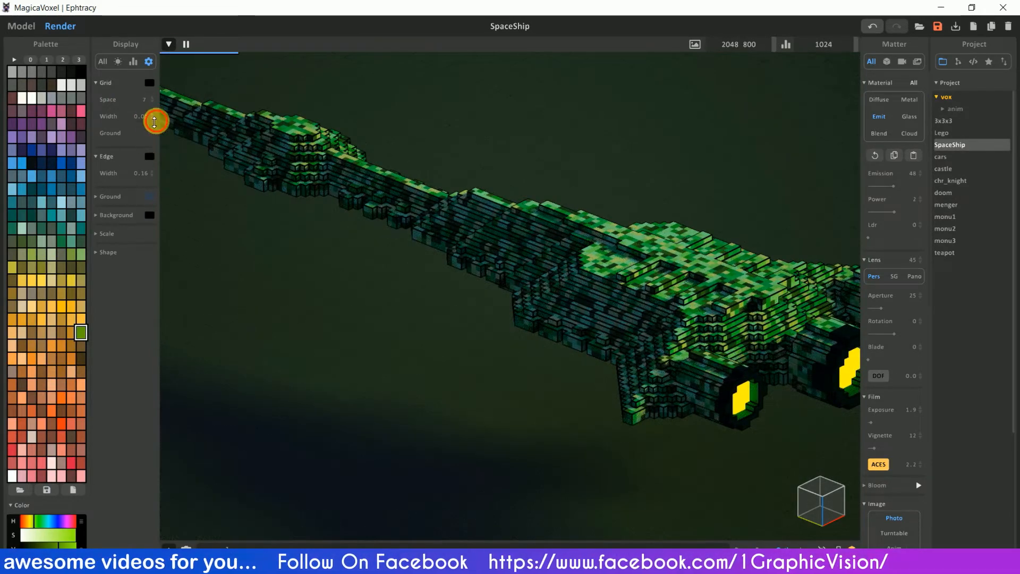
left_click_drag(154, 121, 164, 60)
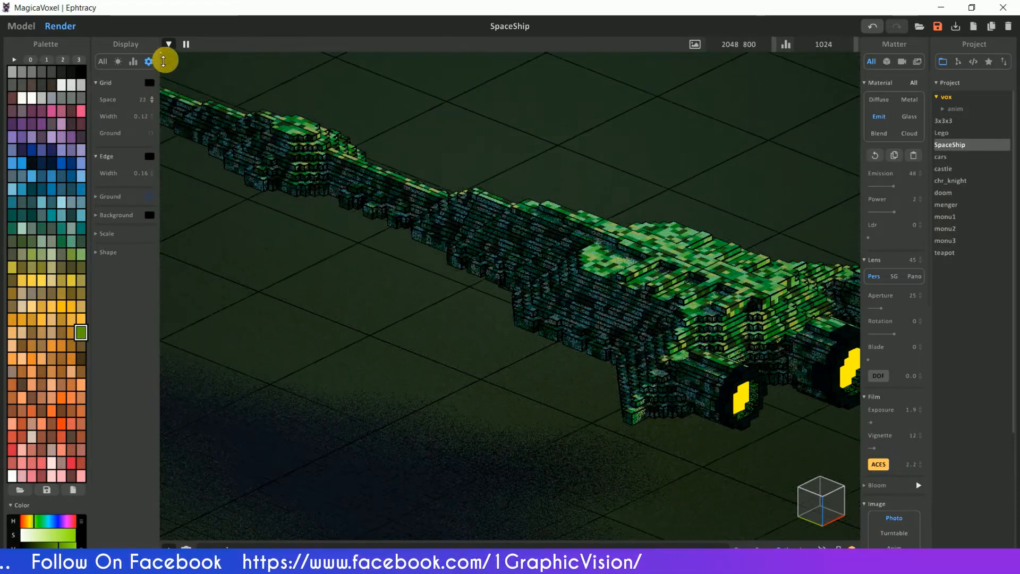
scroll(445, 181, "down", 5)
Set the camera exposure to 4.3 and vignette to 28 with bloom running, and widen the voxel edges to 0.30
left_click(904, 62)
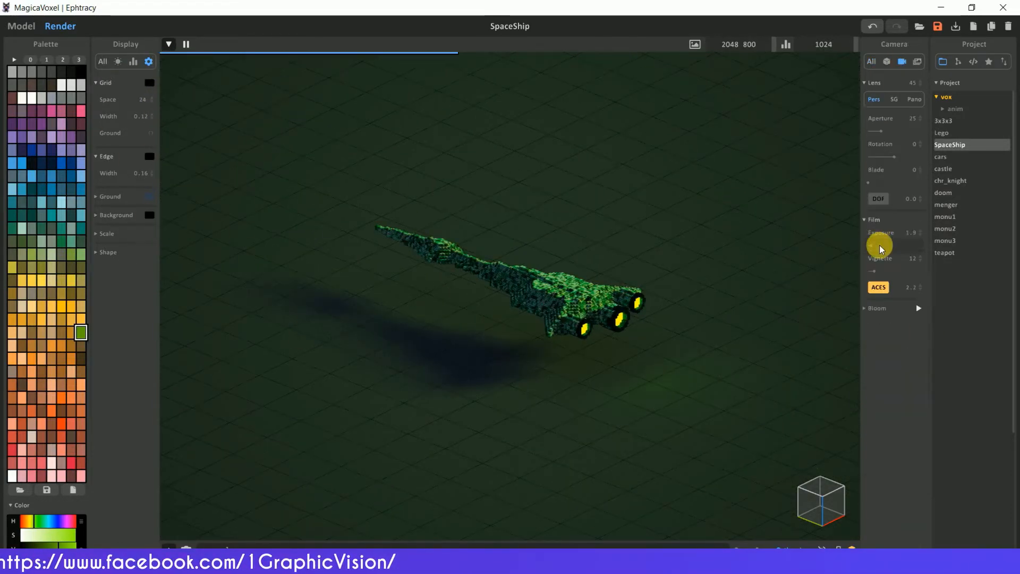
left_click(880, 246)
left_click(883, 271)
scroll(667, 215, "up", 1)
left_click_drag(144, 173, 159, 200)
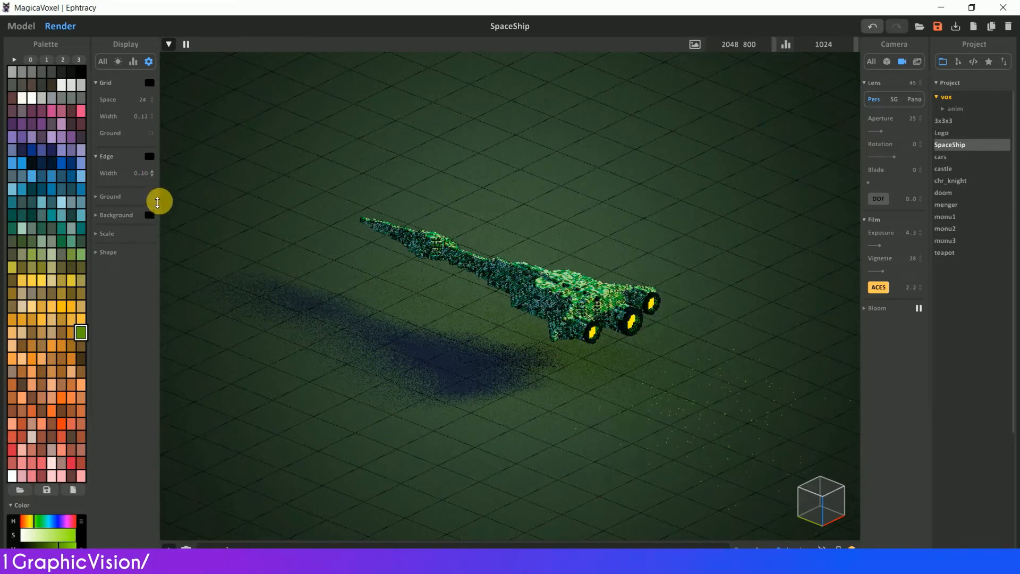
left_click(104, 62)
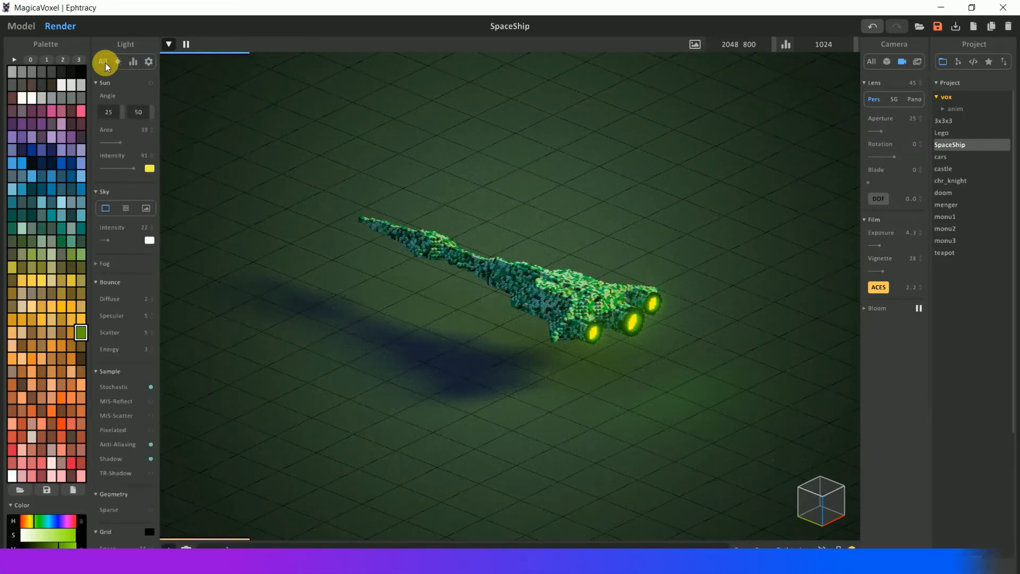
Try a random mix of golden swatches on the ship's deck detail layer and preview it in the render
left_click(21, 26)
left_click(579, 262)
scroll(570, 282, "up", 4)
double_click(571, 282)
scroll(632, 249, "up", 3)
scroll(632, 249, "up", 1)
middle_click_drag(633, 249, 451, 228)
left_click_drag(51, 294, 81, 307)
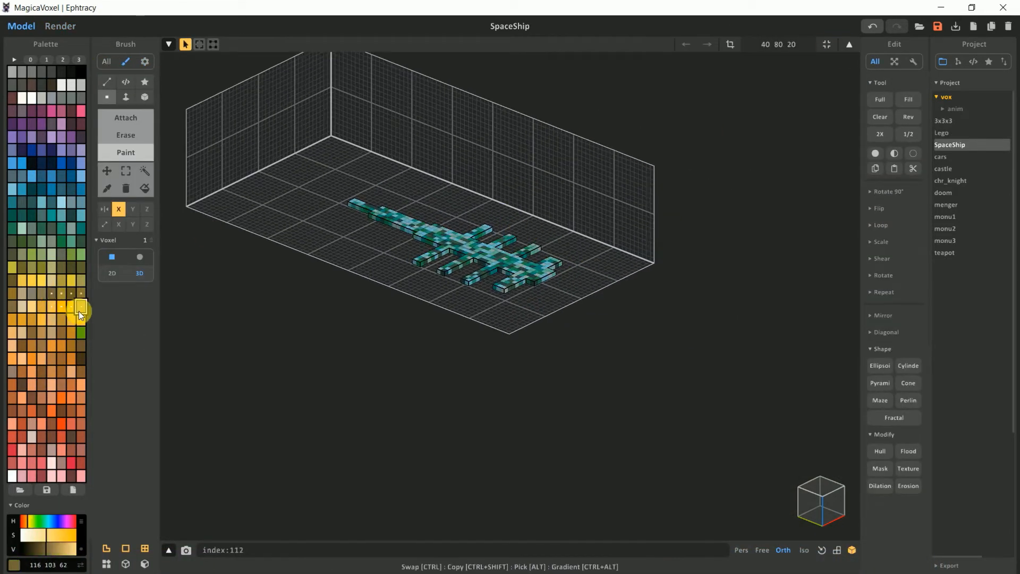
left_click(48, 26)
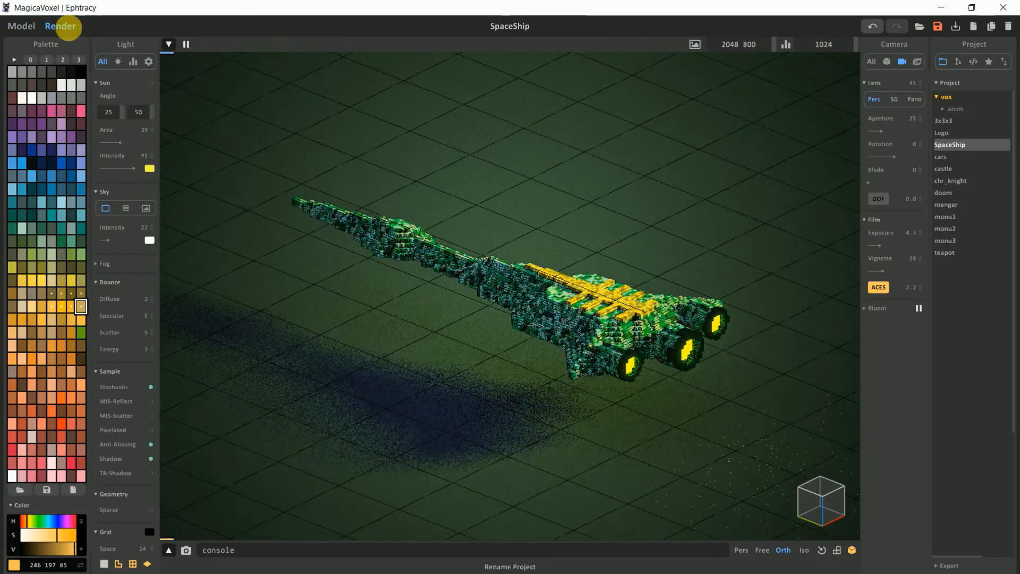
Try other random mixes on the deck details, including green and violet swatches, and preview them in the render
left_click(21, 26)
left_click(80, 242)
left_click(54, 29)
Fill the deck details and hull layers with a random mix of grey and brown swatches and check the render
left_click(21, 26)
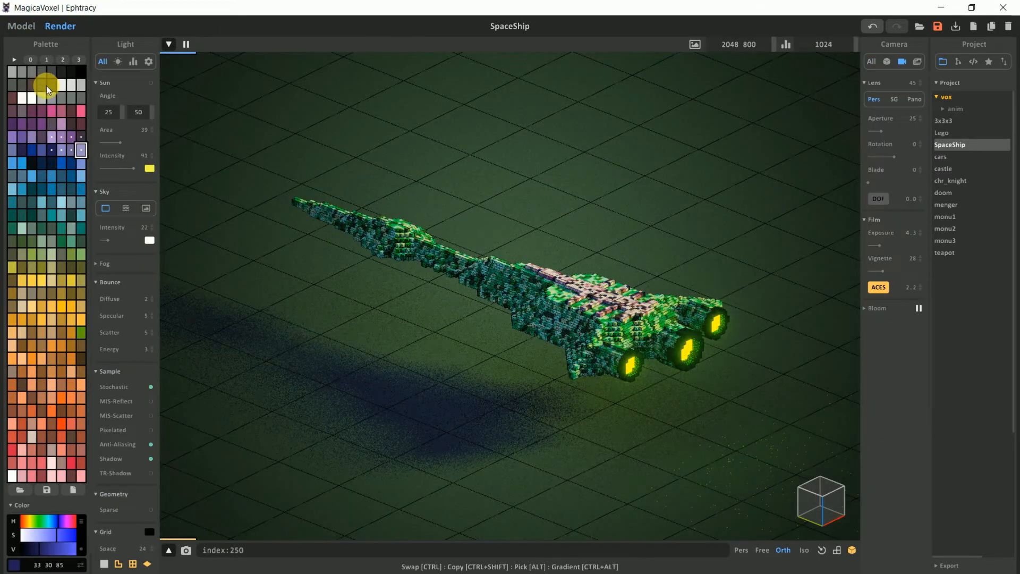
left_click(41, 83)
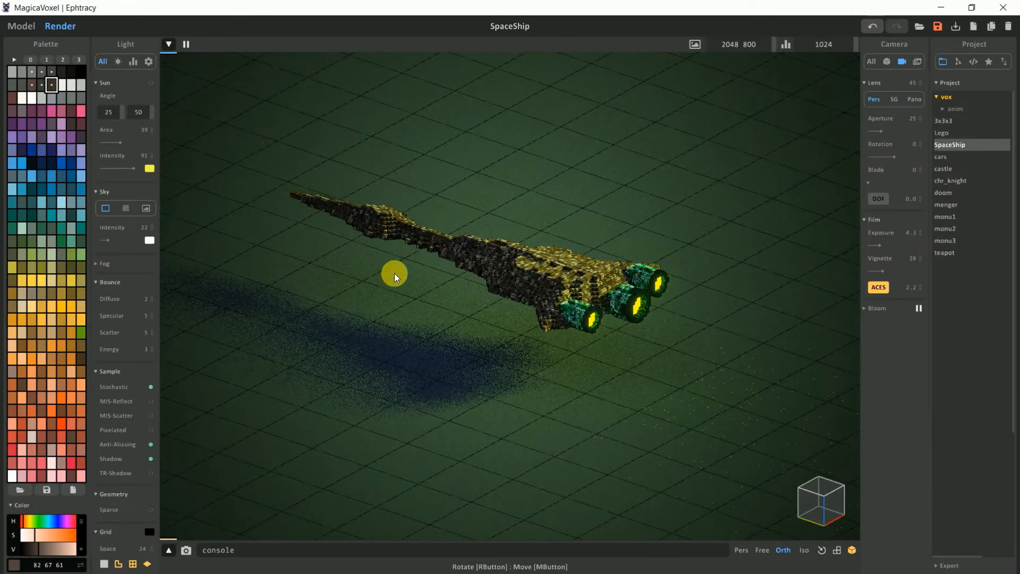
left_click(30, 30)
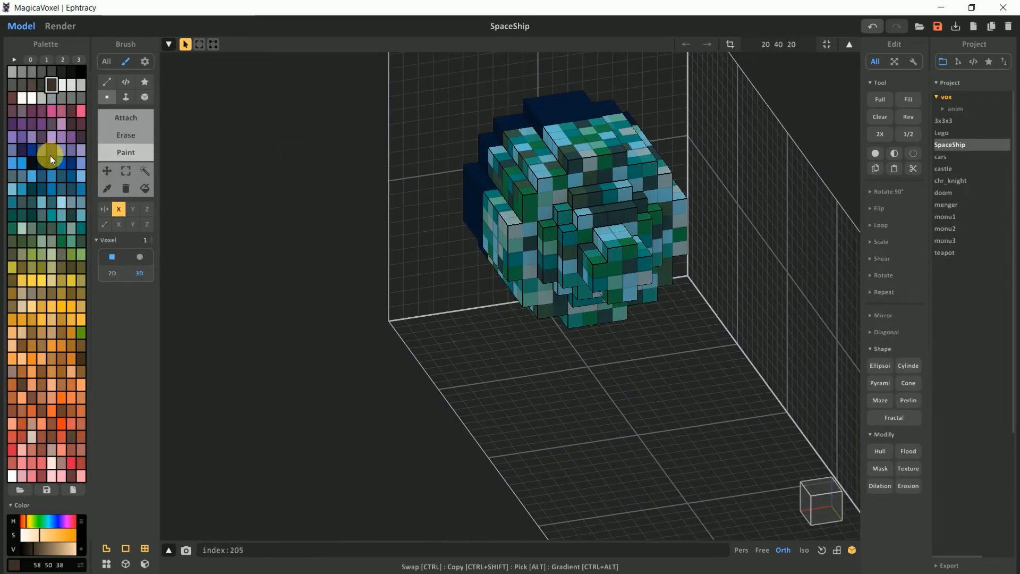
Attach a dark navy (RGB 8, 25, 45) arm extending sideways from the front shaft of the additional engine
left_click(51, 154)
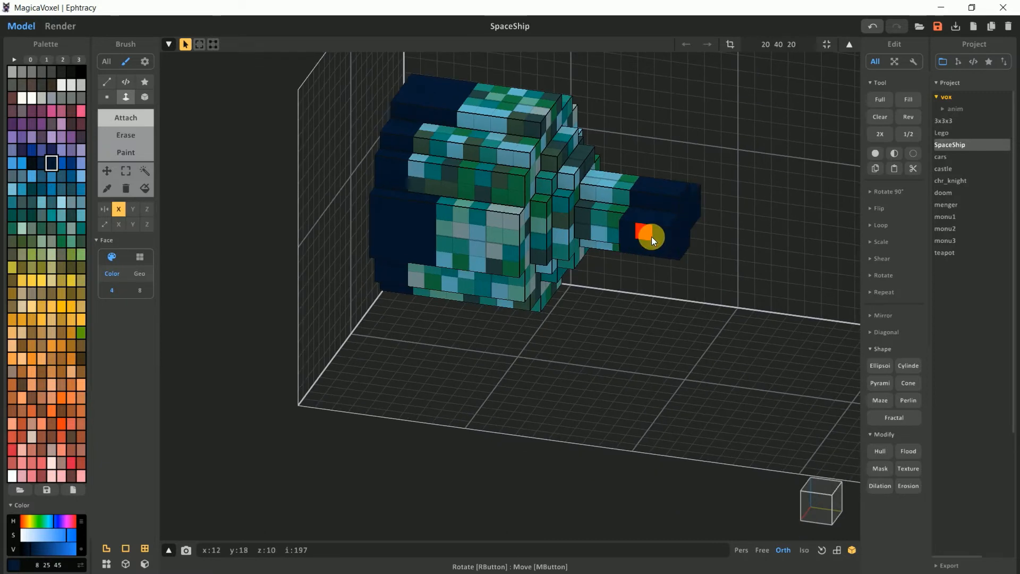
left_click(652, 234)
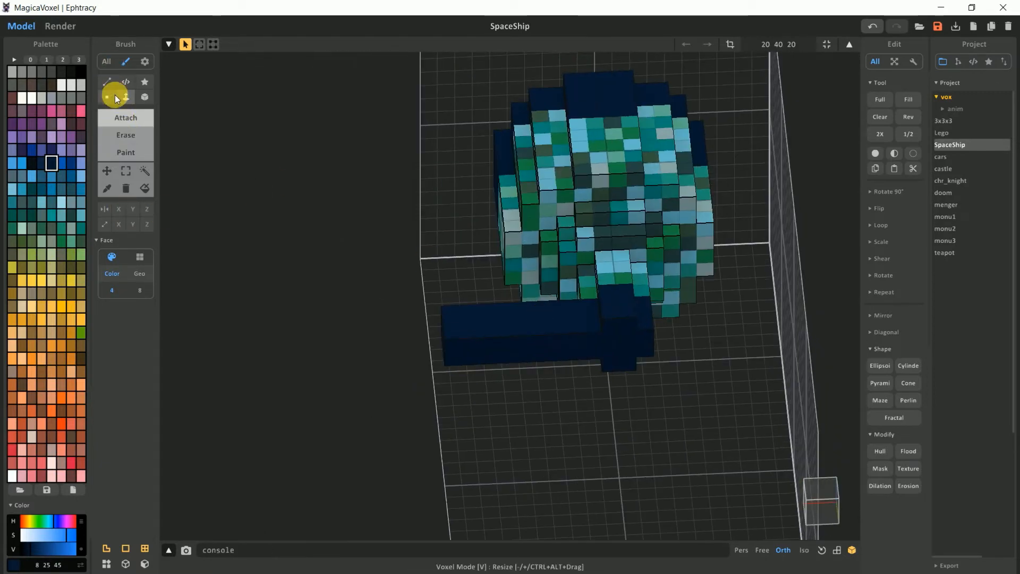
left_click(116, 98)
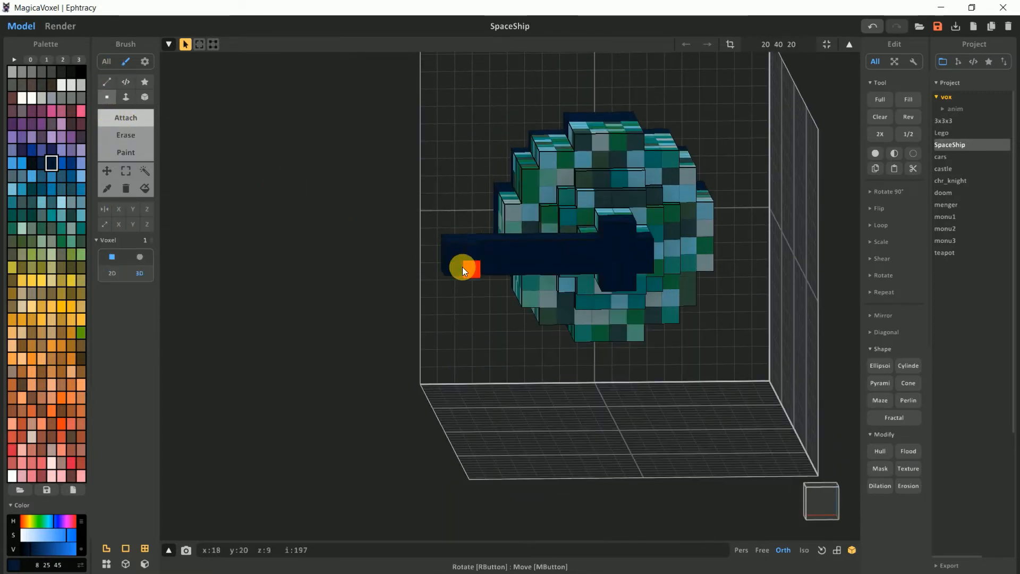
mouse_move(467, 267)
right_mouse_down()
mouse_move(565, 296)
mouse_move(402, 274)
mouse_move(376, 257)
right_mouse_up()
right_click_drag(438, 285, 696, 306)
Return to the whole ship and flip the copied front engine along Z and X
key("Tab")
right_click_drag(446, 310, 441, 260)
left_click(914, 279)
left_click(876, 276)
Position the flipped engine on the opposite side of the front hull and preview the ship in the render
right_click_drag(510, 229, 489, 273)
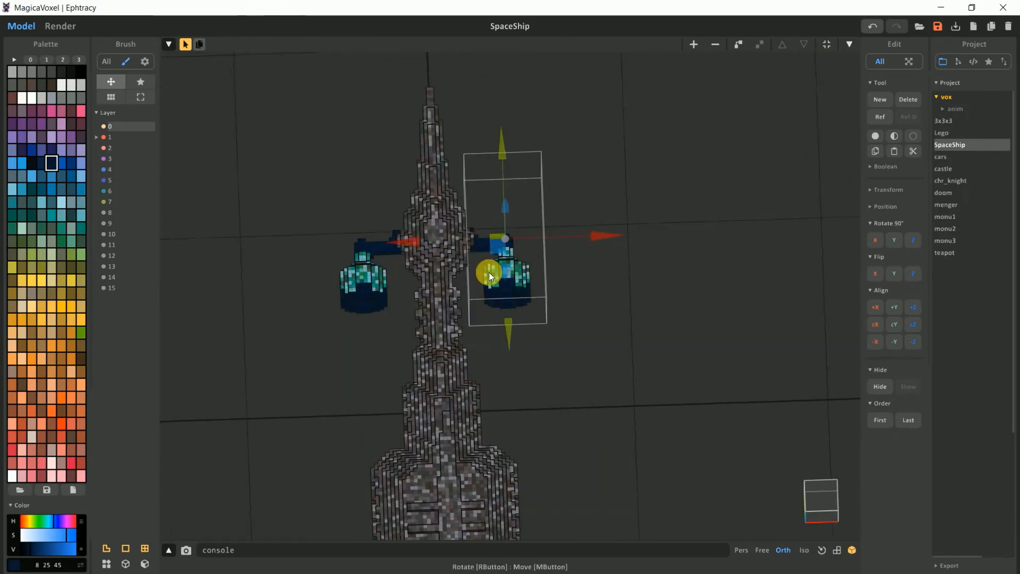
scroll(489, 273, "up", 4)
left_click_drag(608, 207, 615, 206)
left_click(60, 26)
right_click_drag(615, 206, 587, 231)
left_click(21, 26)
Fill both front side engines with the random mix of grey and brown swatches
left_click(377, 302)
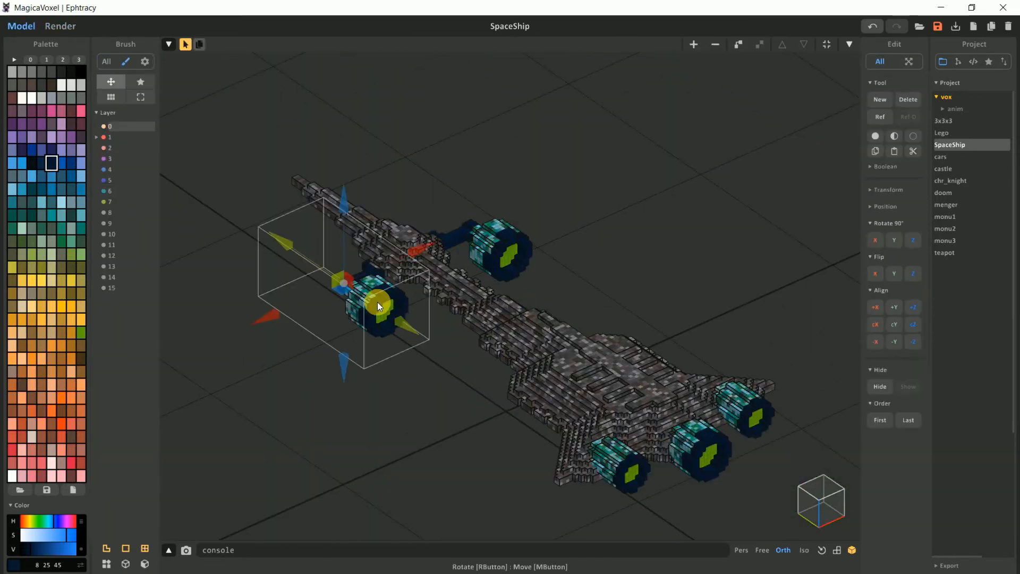
key("Tab")
left_click_drag(32, 72, 51, 85)
key("Tab")
left_click(502, 254)
key("Tab")
right_click(30, 89)
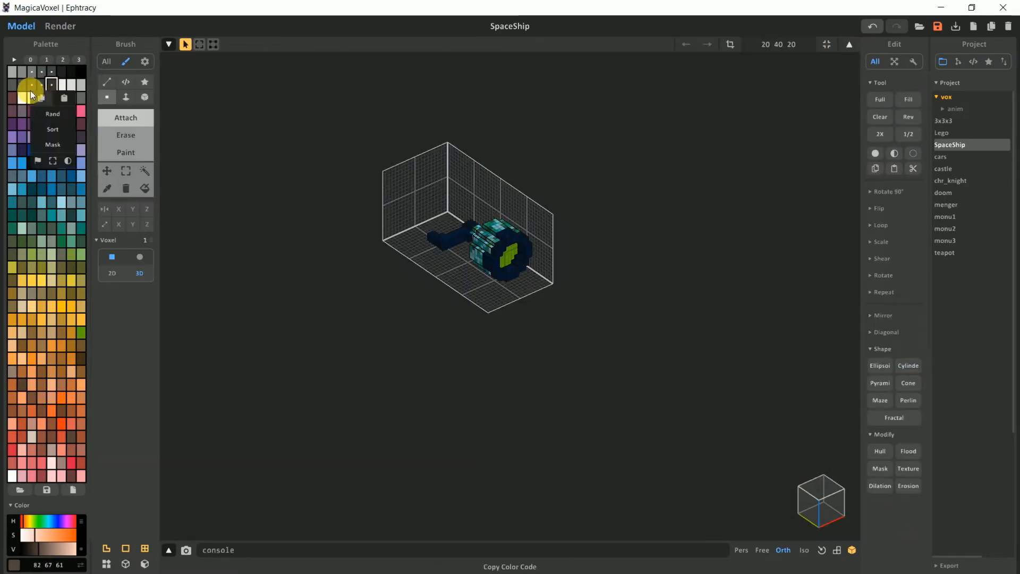
left_click(54, 144)
key("Tab")
Fill the teal rear engines with the same random grey and brown mix
middle_click_drag(606, 469, 457, 339)
left_click(486, 347)
key("Tab")
left_click(552, 302)
left_click(849, 44)
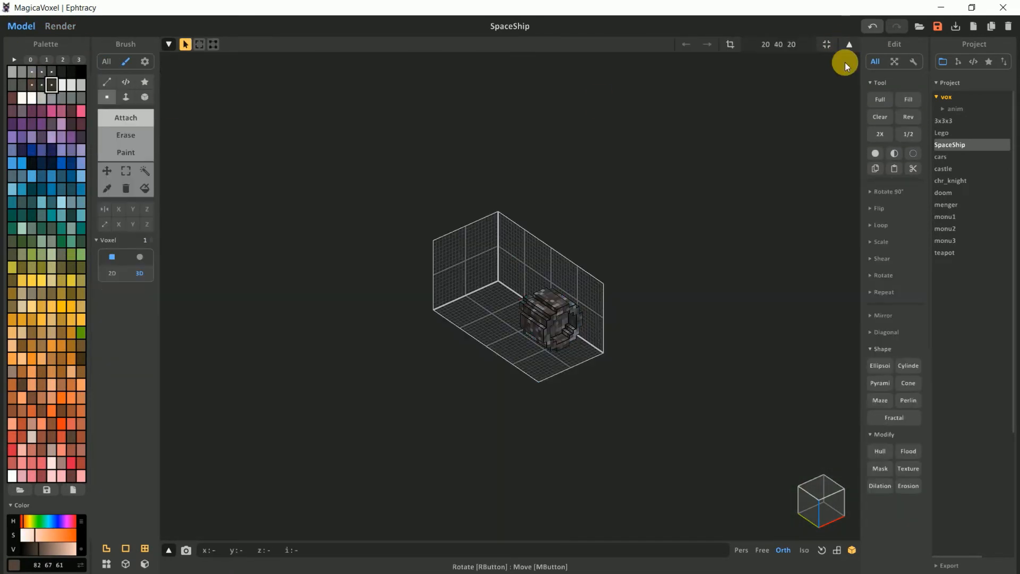
left_click(849, 45)
left_click(598, 274)
left_click(849, 45)
right_click(51, 84)
left_click(71, 136)
left_click(849, 45)
Paint the nozzle face of a rear side engine glowing green (RGB 98, 173, 0) with a size 2 voxel brush
key("Tab")
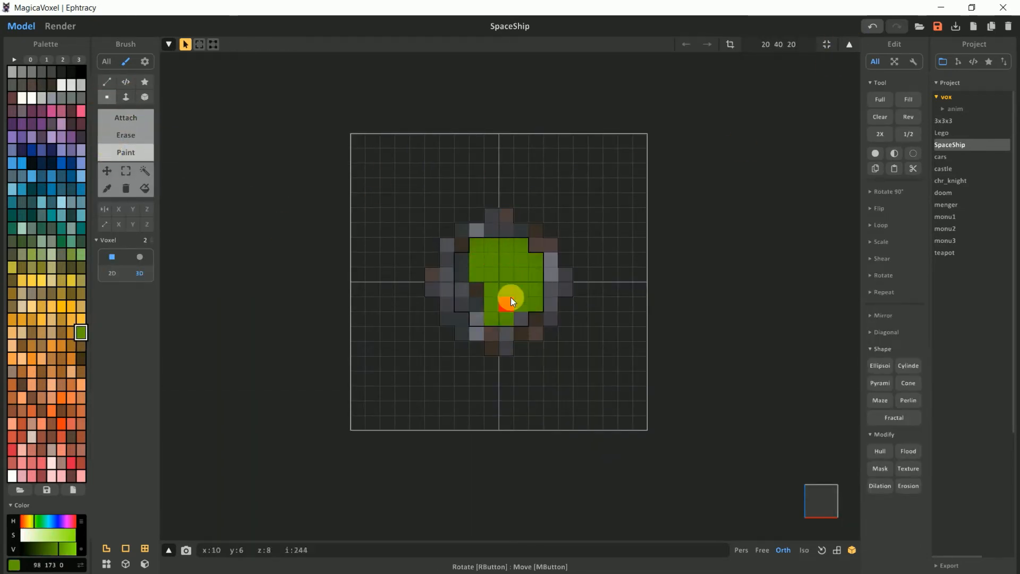
right_click_drag(474, 266, 552, 348)
left_click(849, 45)
Open the larger middle rear engine and paint its nozzle face green (RGB 98, 173, 0)
left_click(285, 266)
key("Tab")
middle_click_drag(286, 267, 479, 268)
scroll(479, 268, "up", 3)
left_click_drag(442, 255, 464, 231)
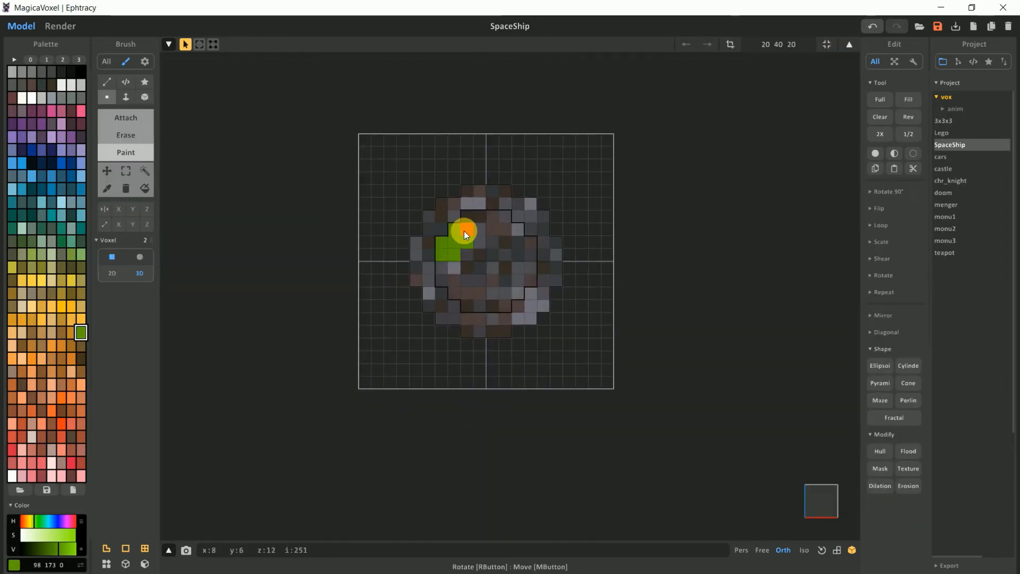
key("Tab")
Open the remaining rear side engine and paint its nozzle face green (RGB 98, 173, 0)
left_click(418, 266)
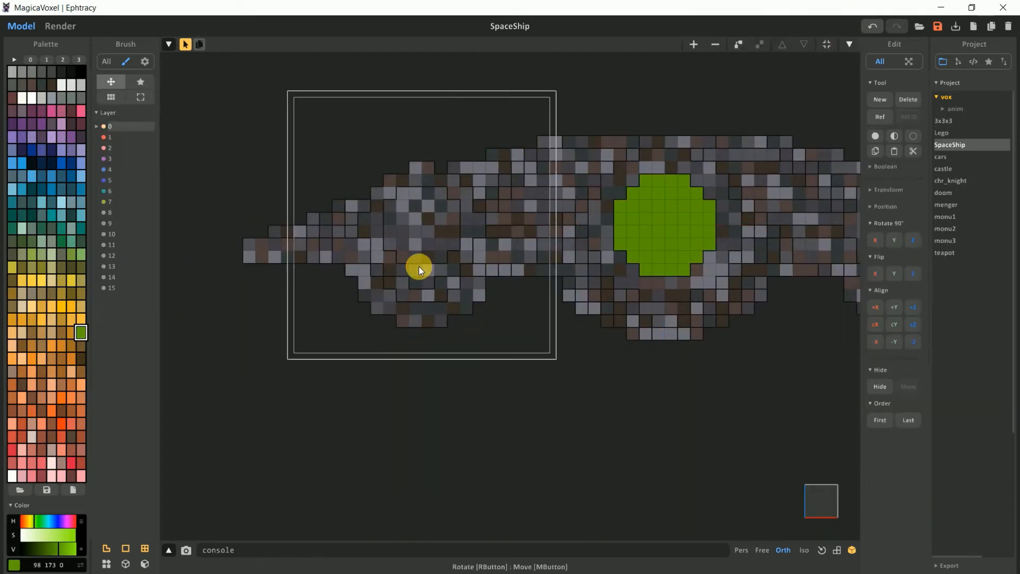
key("Tab")
left_click(849, 44)
Open one front side engine, face its nozzle and paint the nozzle face green (RGB 98, 173, 0) with X mirroring
left_click(547, 266)
left_click(849, 45)
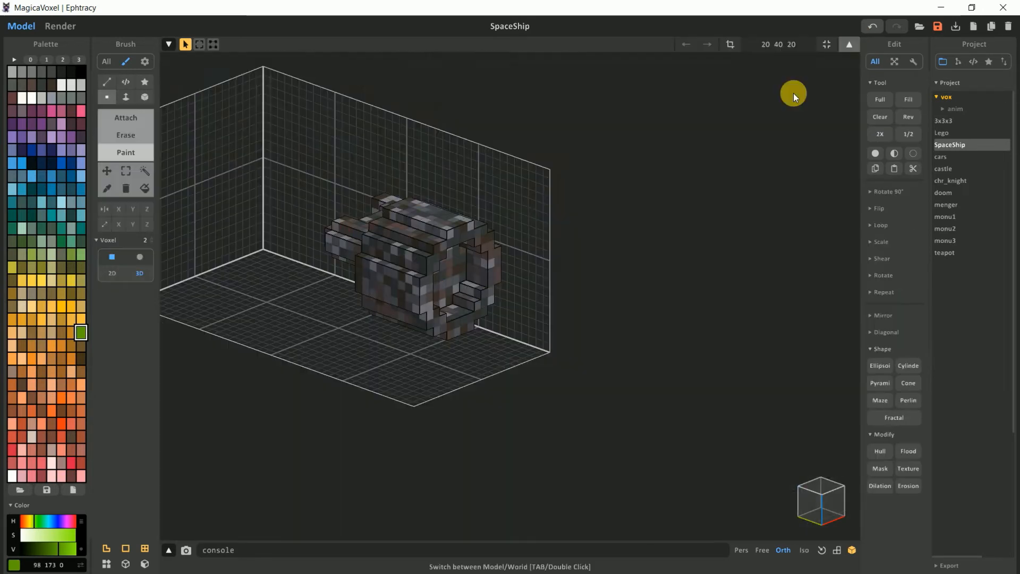
left_click(821, 501)
scroll(502, 213, "up", 3)
middle_click_drag(502, 212, 604, 305)
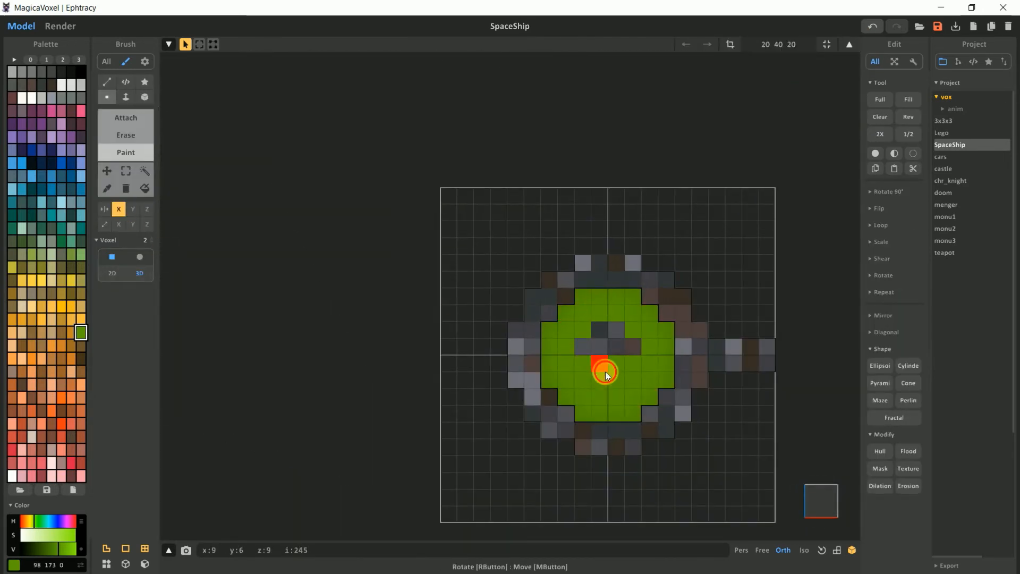
left_click_drag(604, 371, 600, 340)
left_click(849, 45)
Paint the nozzle face of the other front side engine the same green with X mirroring and return to the whole ship
left_click(605, 257)
left_click(848, 45)
left_click(824, 502)
left_click_drag(447, 312, 433, 339)
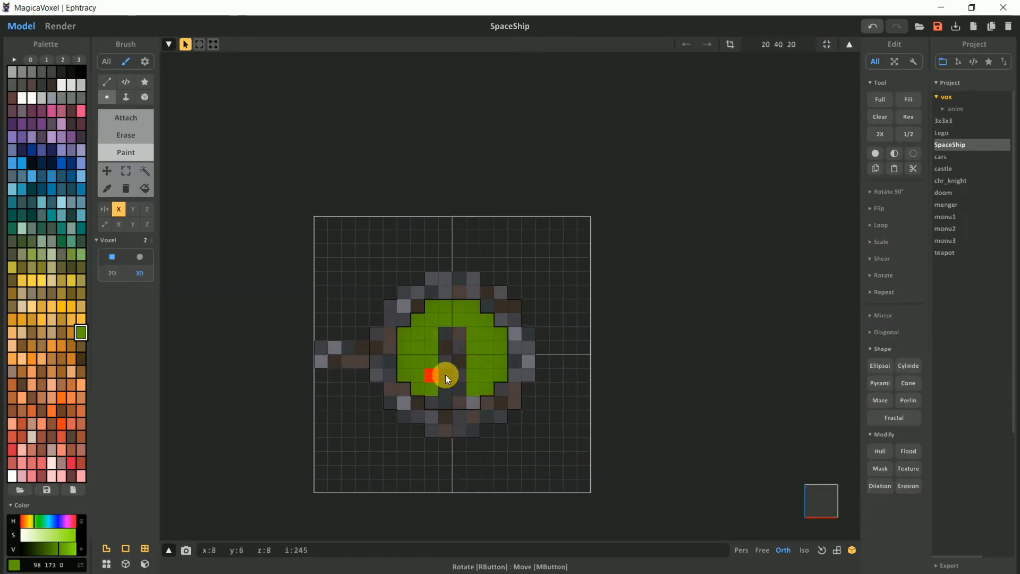
key("Tab")
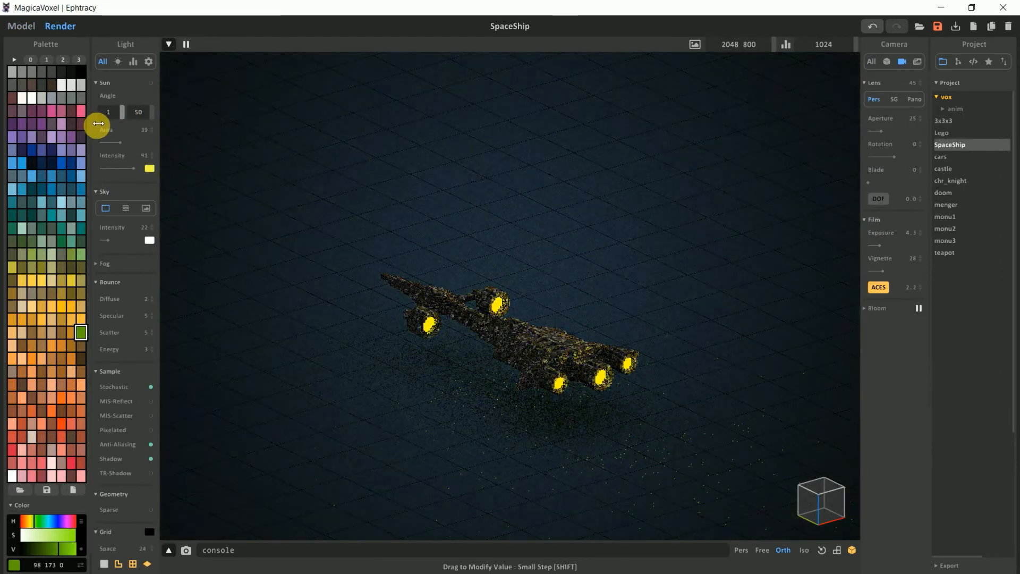
In the render, set the sun's pitch to 21, yaw to 253, area to 62 and intensity to 54
left_click_drag(216, 113, 493, 204)
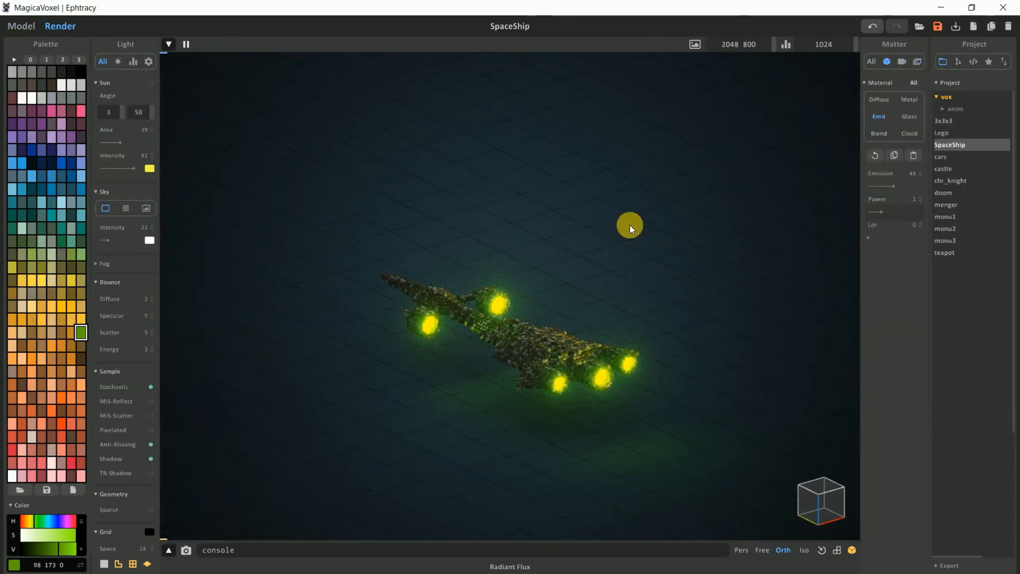
right_click_drag(497, 264, 535, 335)
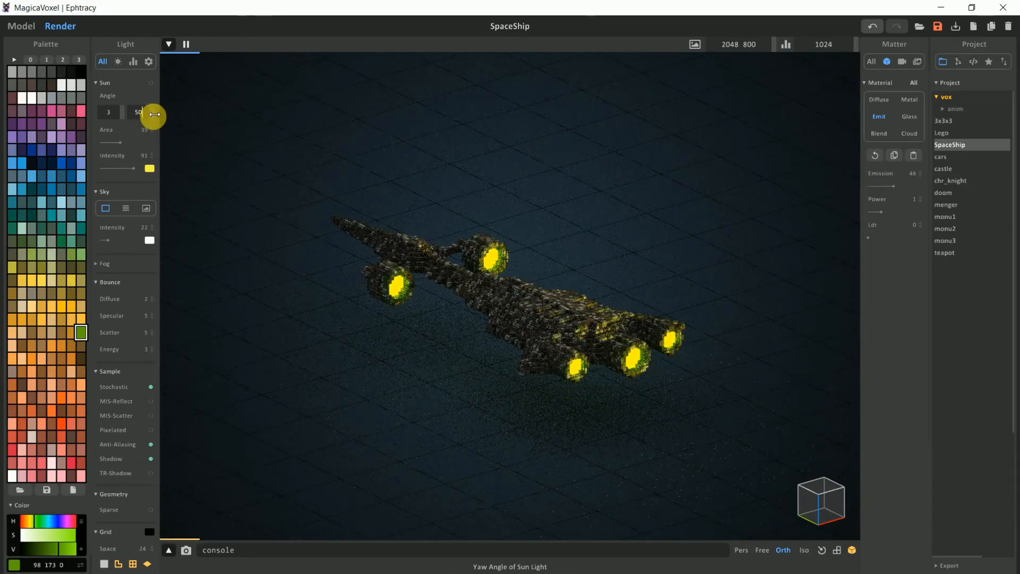
left_click_drag(154, 114, 275, 125)
left_click(119, 168)
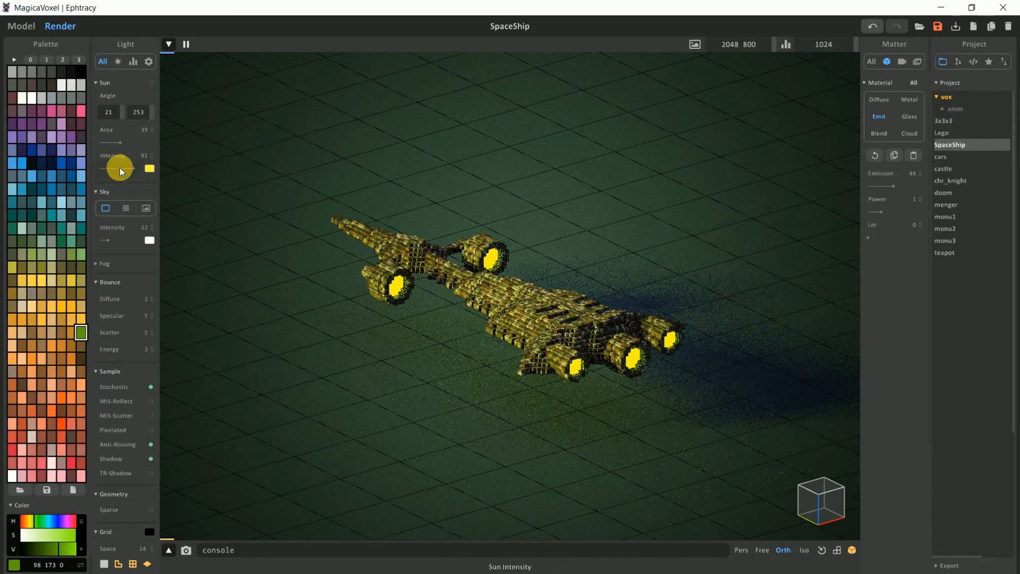
right_click_drag(393, 396, 574, 298)
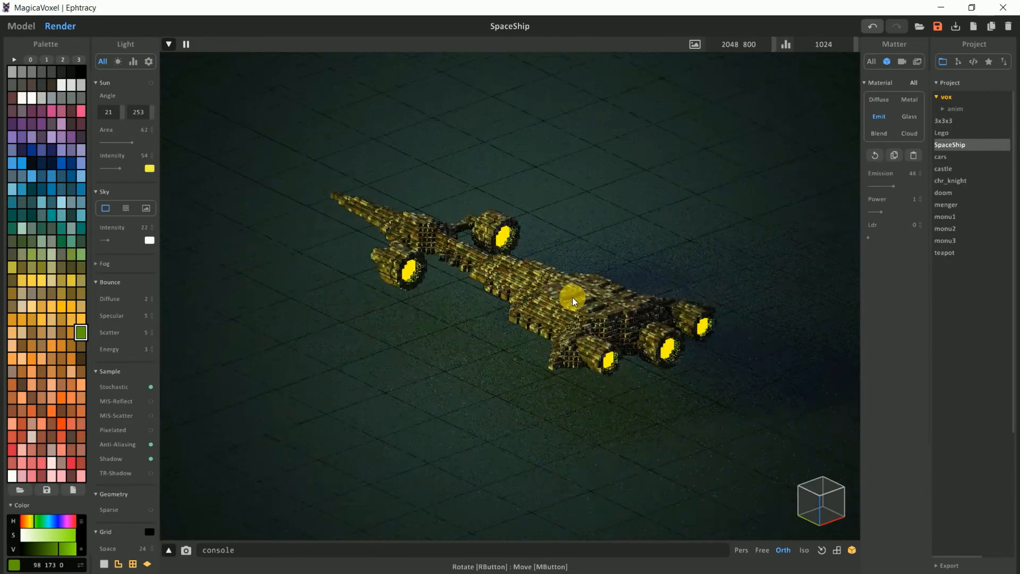
Hide the ground plane in the render and view the ship against the plain background
left_click(147, 565)
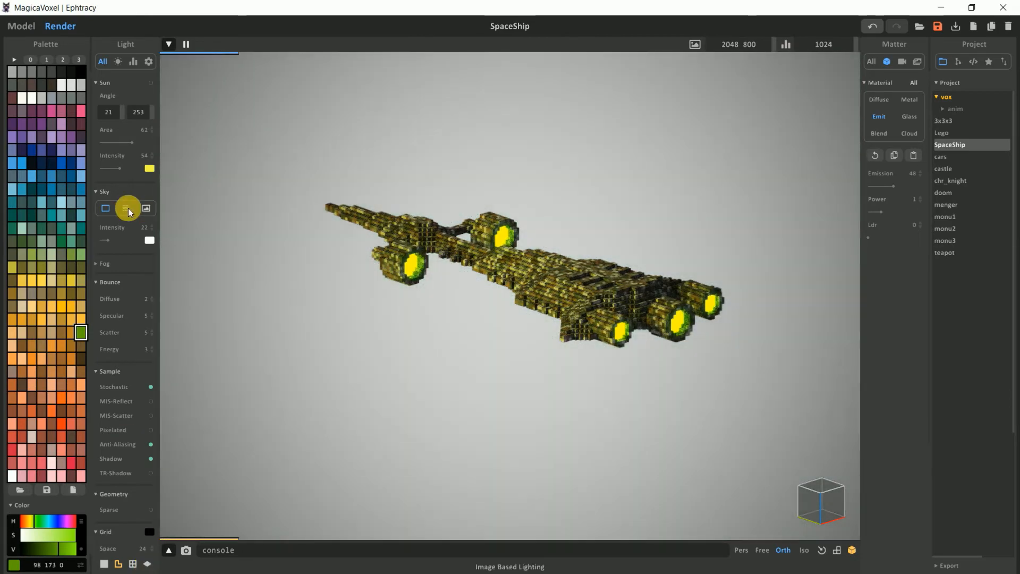
left_click(147, 565)
right_click_drag(453, 355, 458, 362)
Switch the sky to image-based lighting and set the voxel edge width to 0.20
left_click(146, 208)
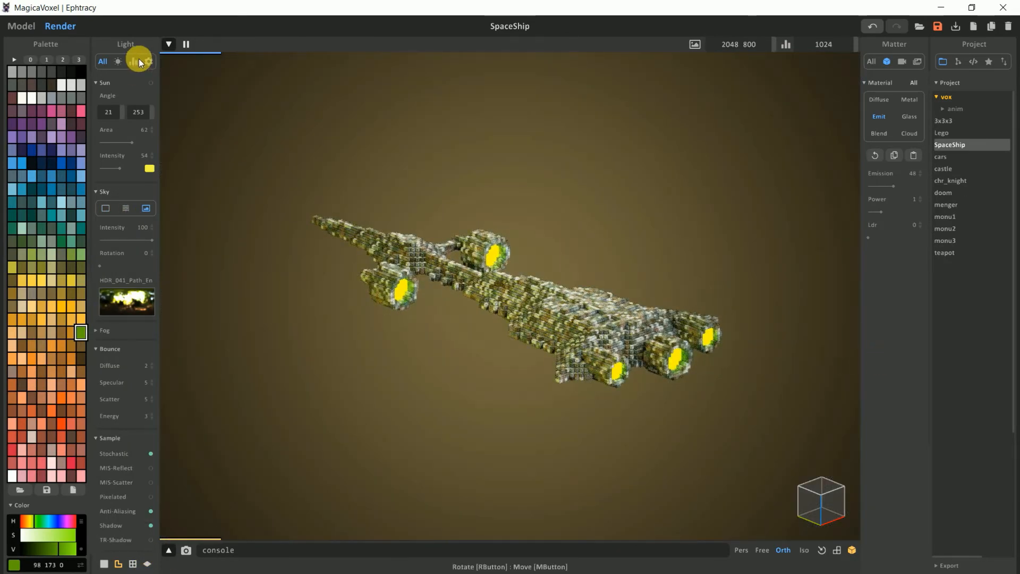
left_click(149, 62)
left_click_drag(153, 174, 160, 161)
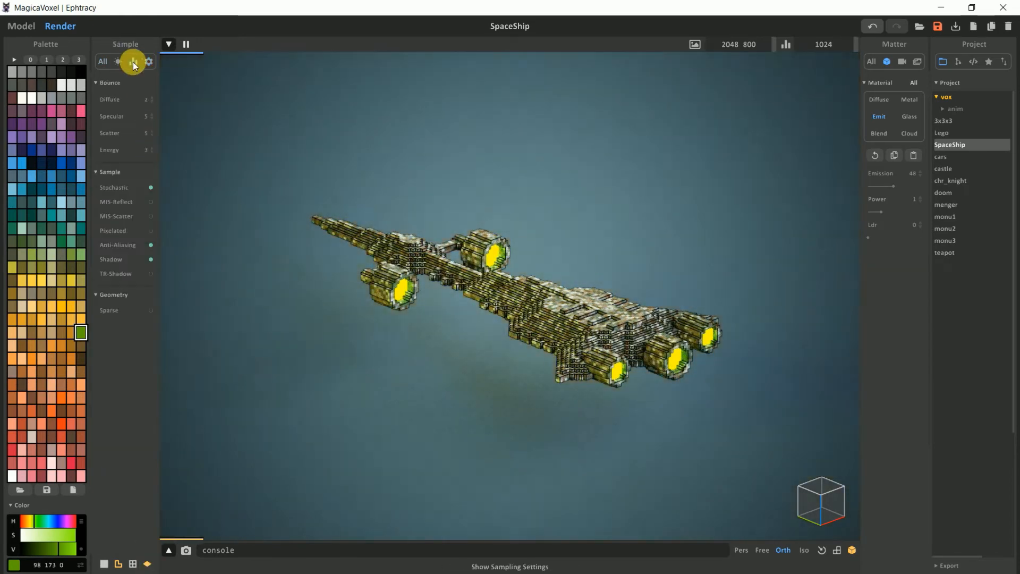
Set the sky image's intensity to 100 and its rotation to 68
left_click(119, 61)
left_click_drag(120, 238, 152, 240)
mouse_move(100, 267)
left_mouse_down()
mouse_move(151, 260)
mouse_move(109, 265)
left_mouse_up()
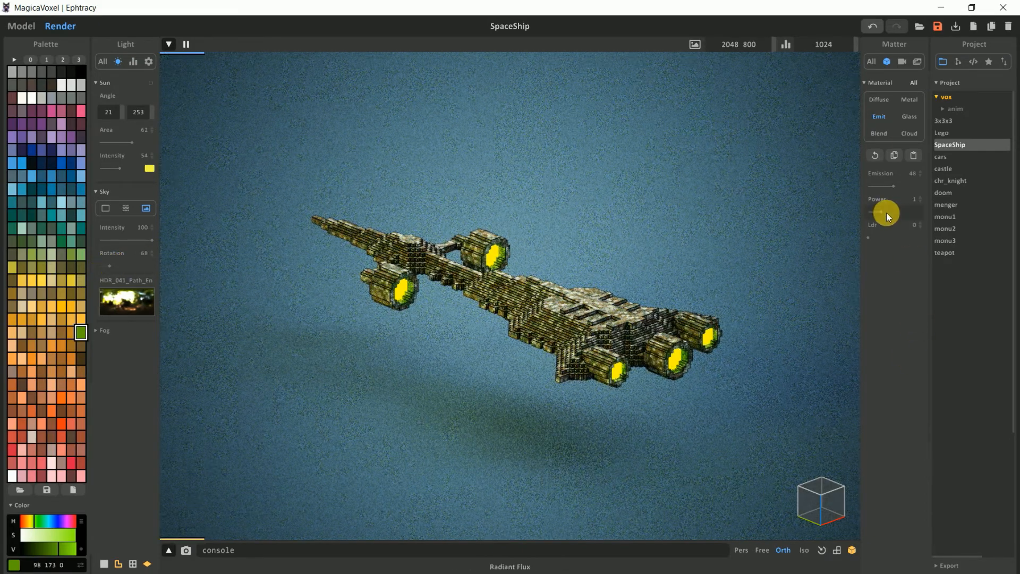
Change the render's ground colour to dark blue
left_click(149, 62)
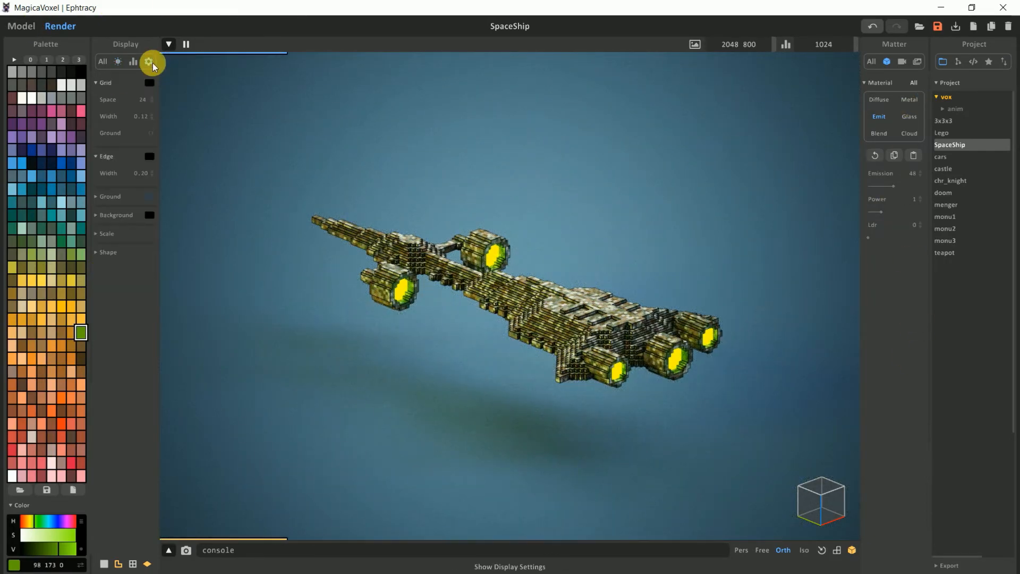
left_click(149, 196)
left_click(884, 290)
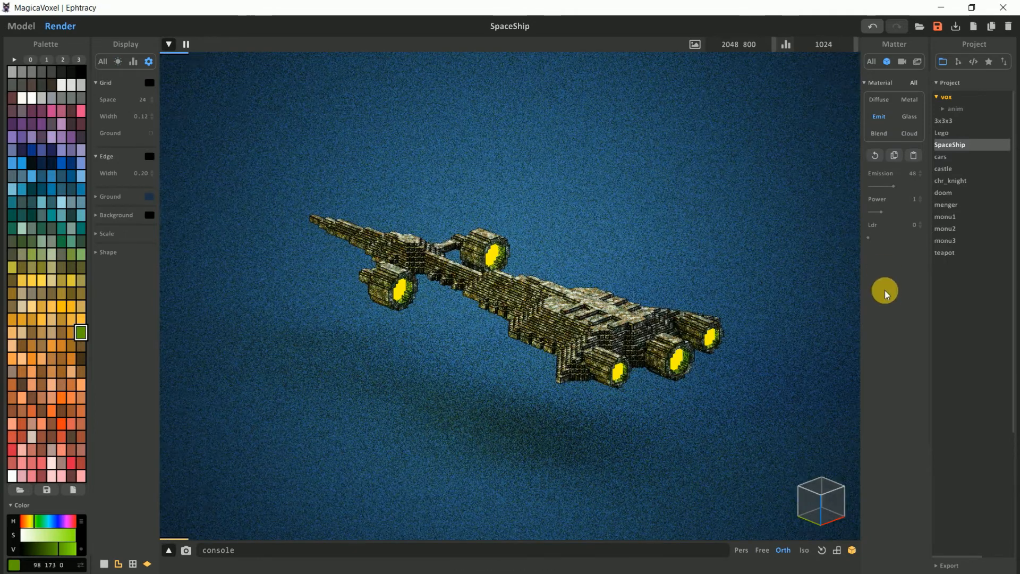